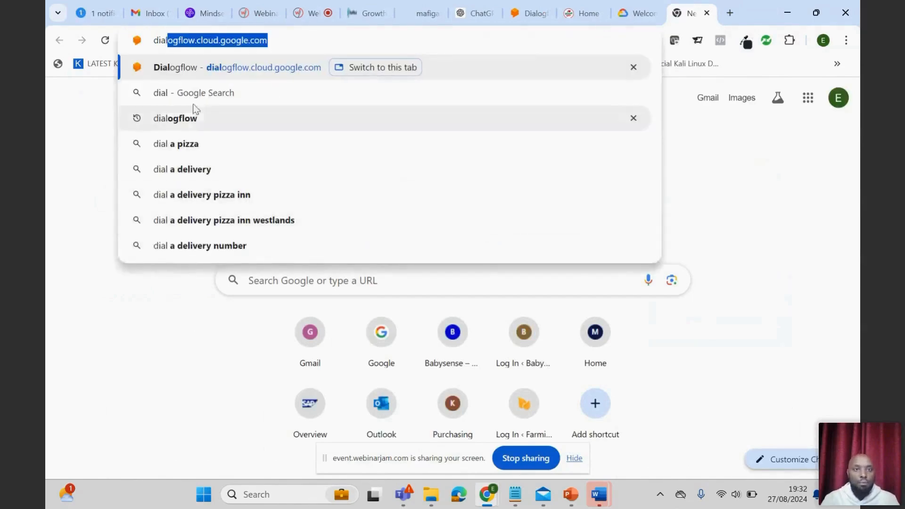
- Open the Dialogflow console and start creating a new agent
click(191, 67)
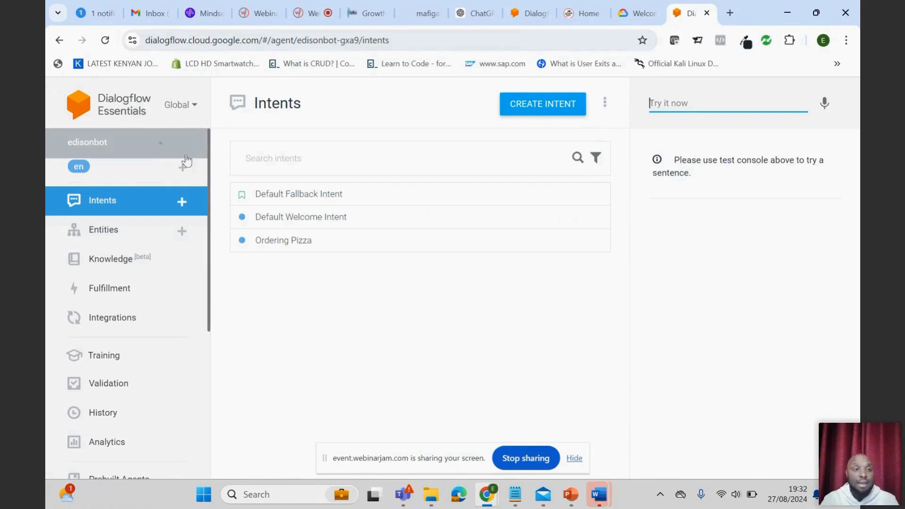
click(162, 145)
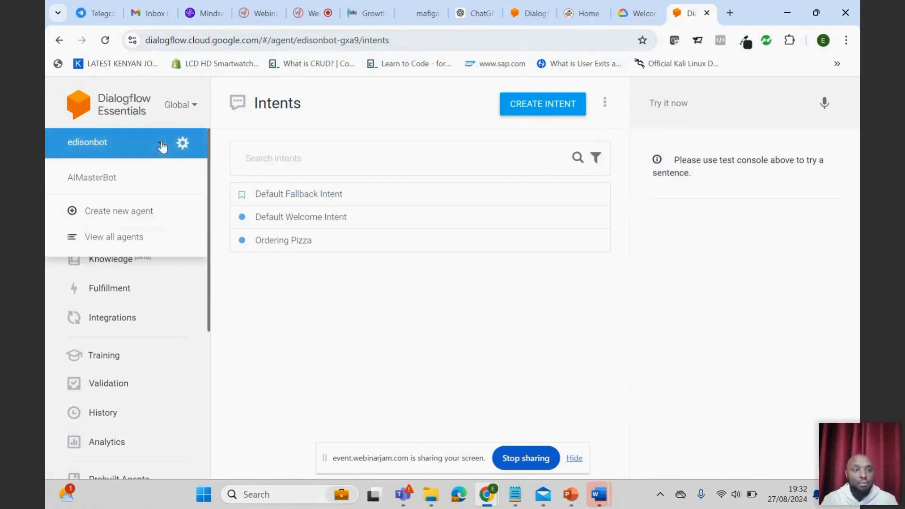
click(117, 213)
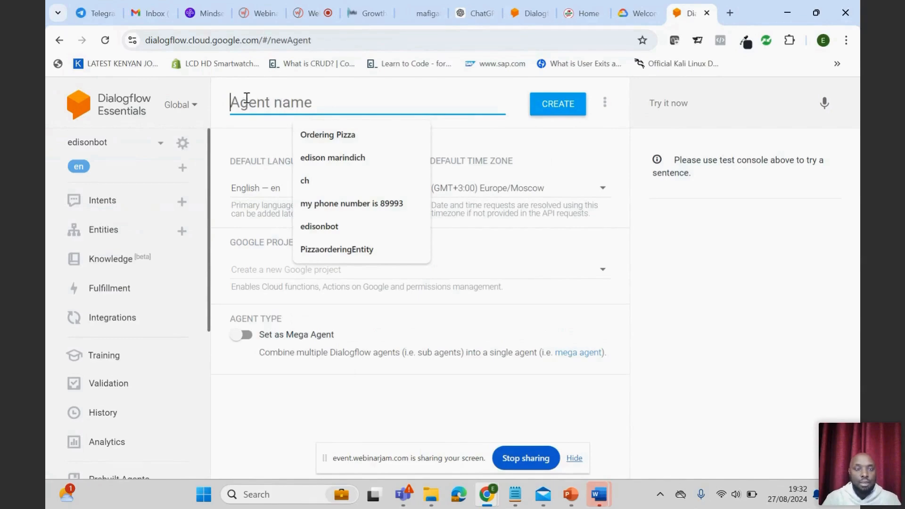
- Name the new agent "AI 30 MasterClass" and try to create it
text(AI)
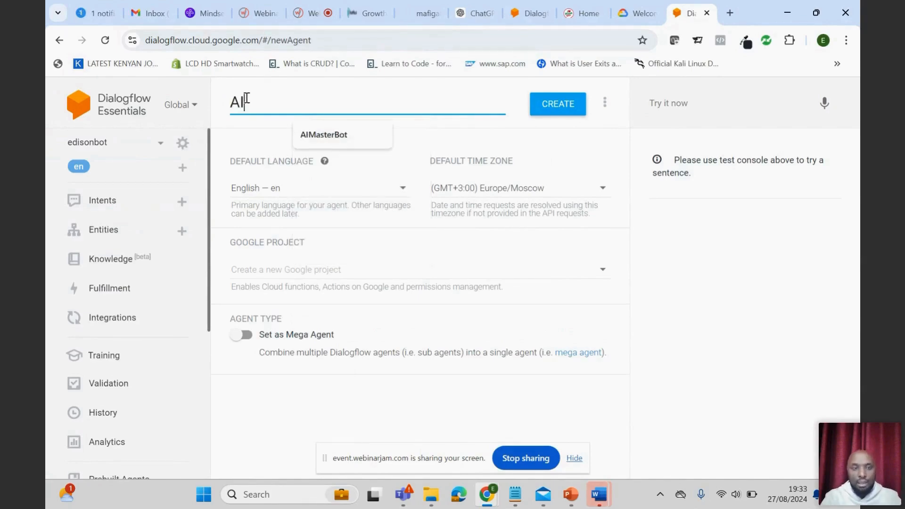
text(30 MAster)
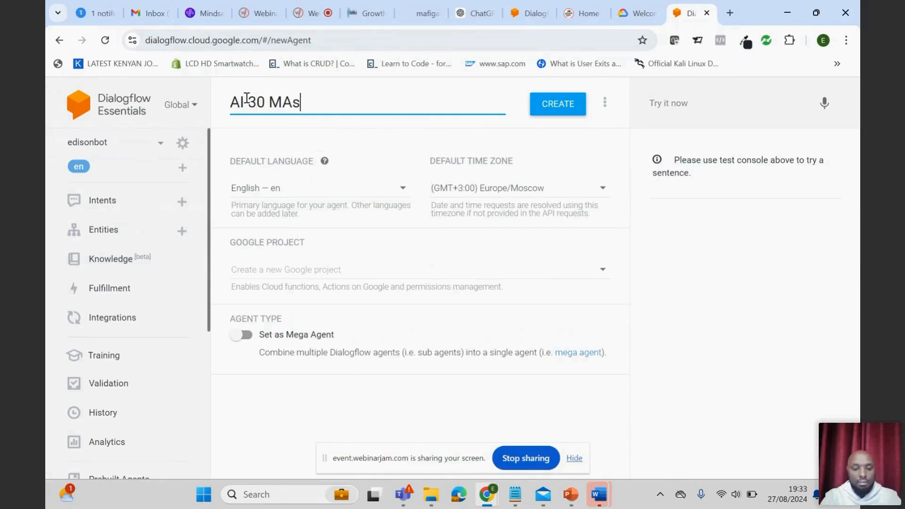
key(BackSpace)
key(BackSpace)
key(BackSpace)
key(BackSpace)
text(asterClass 2)
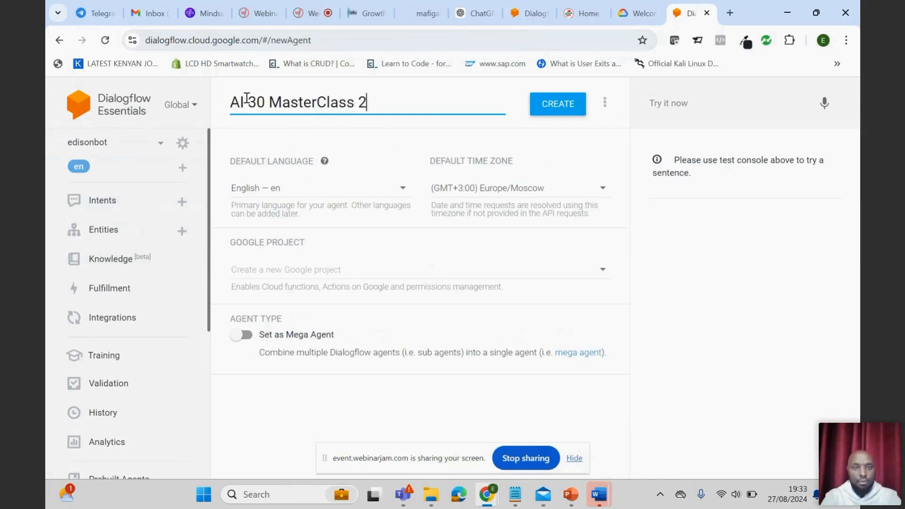
key(BackSpace)
key(BackSpace)
click(246, 101)
click(365, 114)
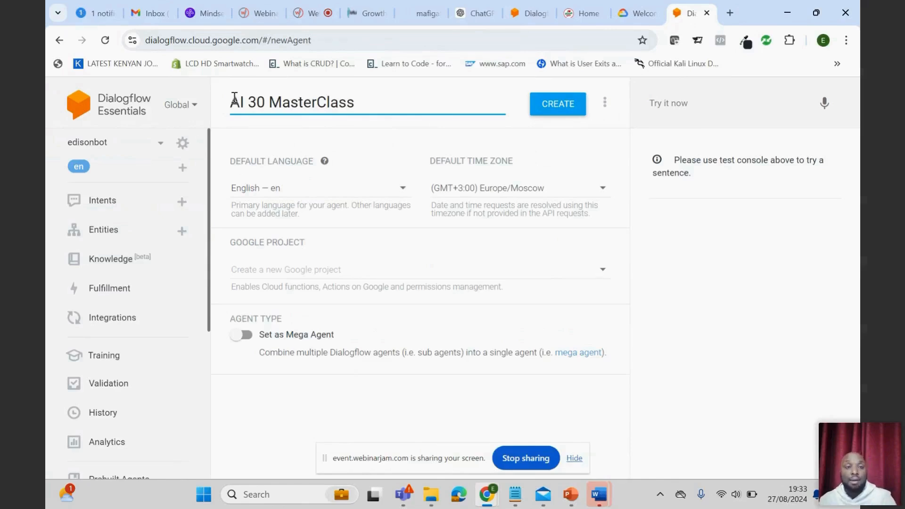
click(558, 104)
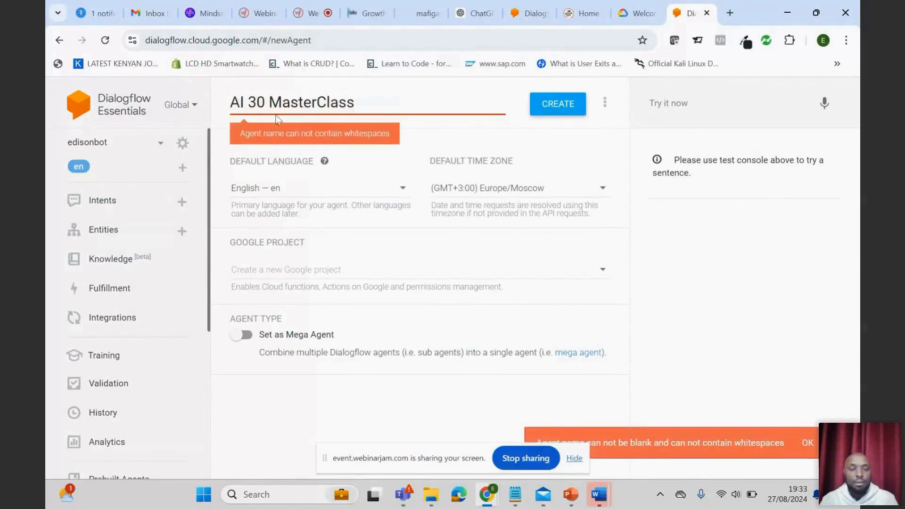
- Remove the spaces from the agent name so it reads AI30MasterClass, and create the agent
triple_click(252, 102)
click(244, 101)
key(BackSpace)
click(266, 104)
key(BackSpace)
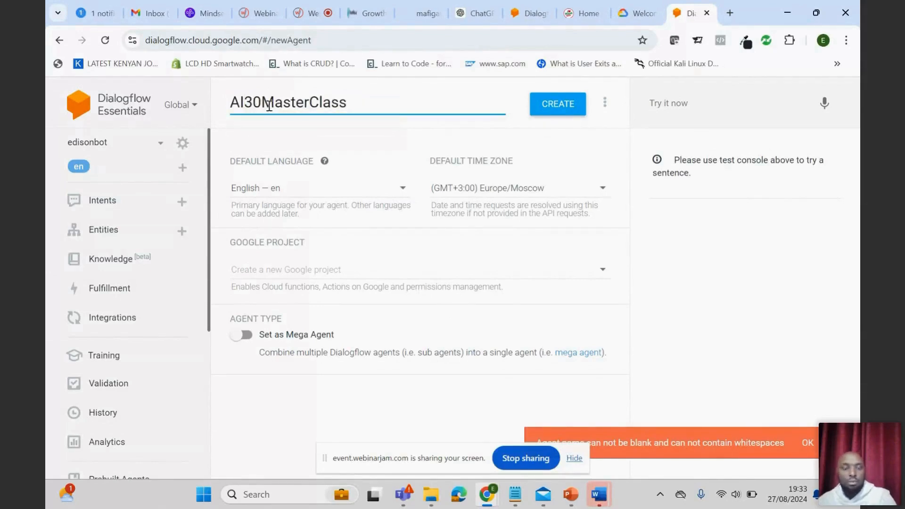
click(554, 109)
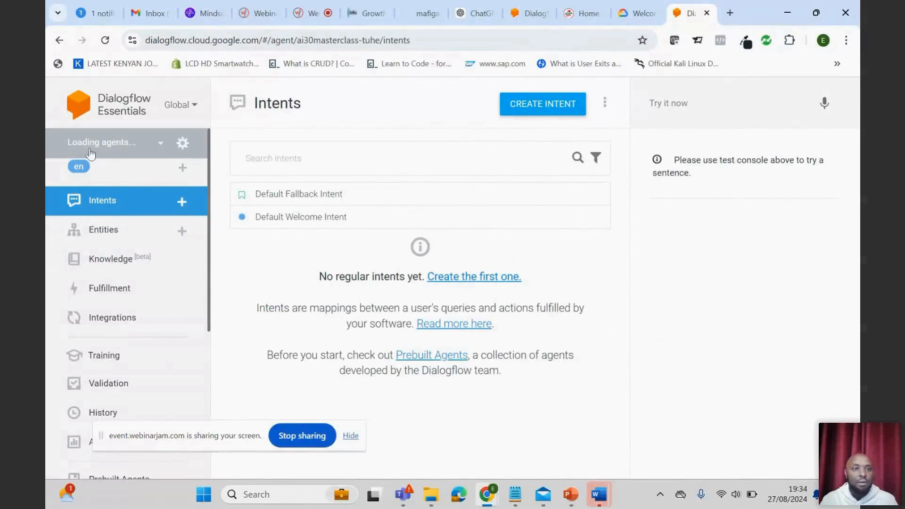
- Check the list of agents and reload the page to load the new agent
click(161, 144)
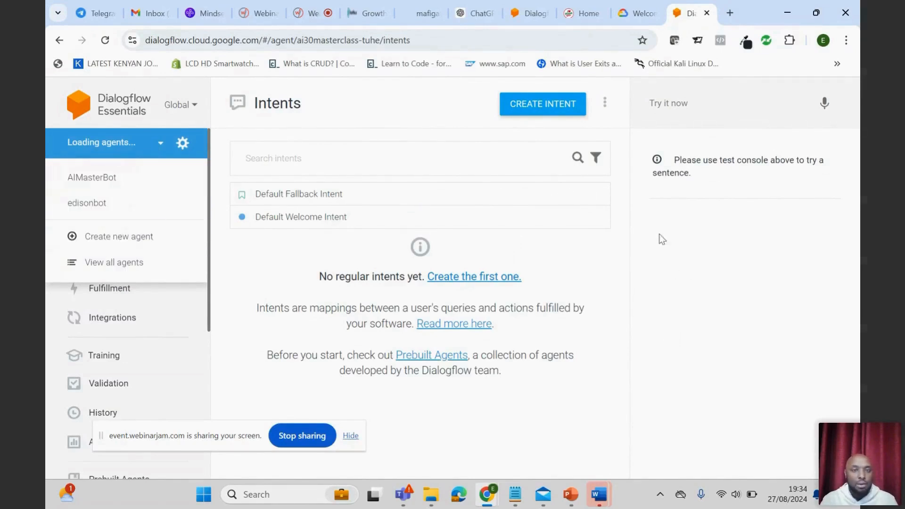
click(474, 307)
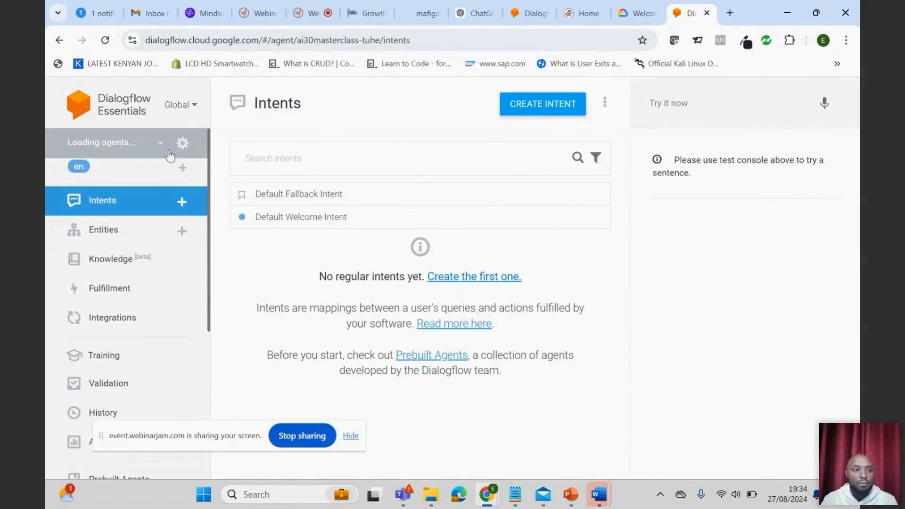
click(105, 40)
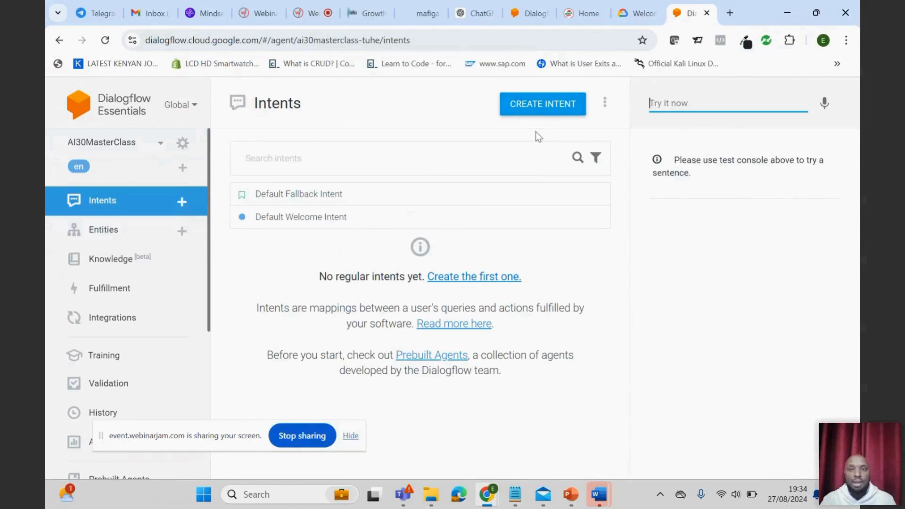
- Create a new intent named OrderPizza in the AI30MasterClass agent and save it
click(308, 160)
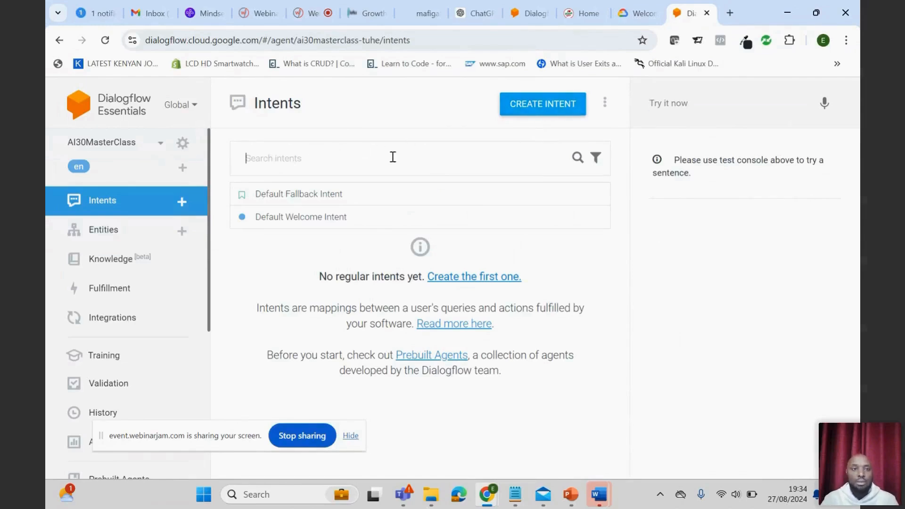
click(545, 109)
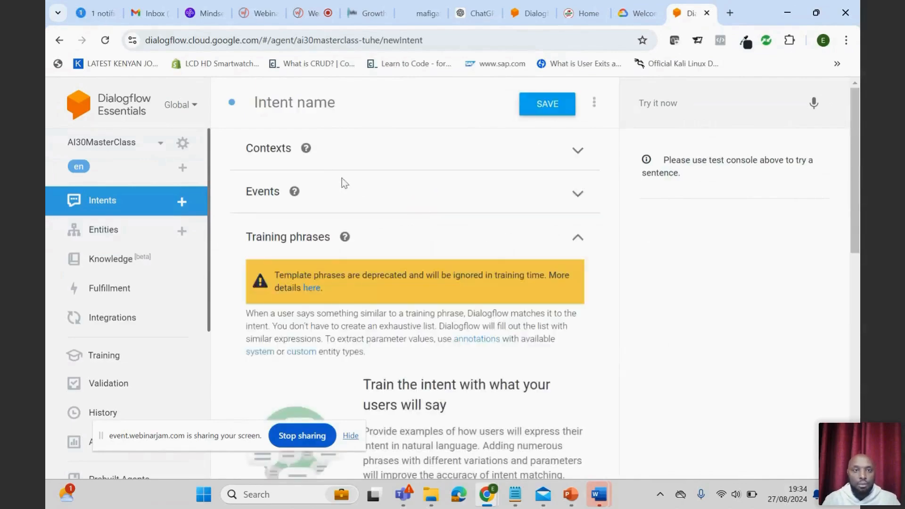
click(285, 102)
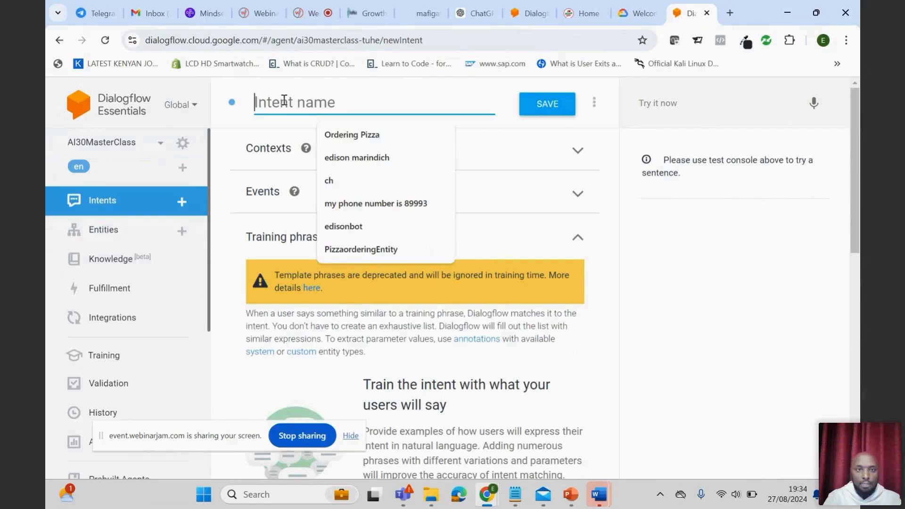
text(Or)
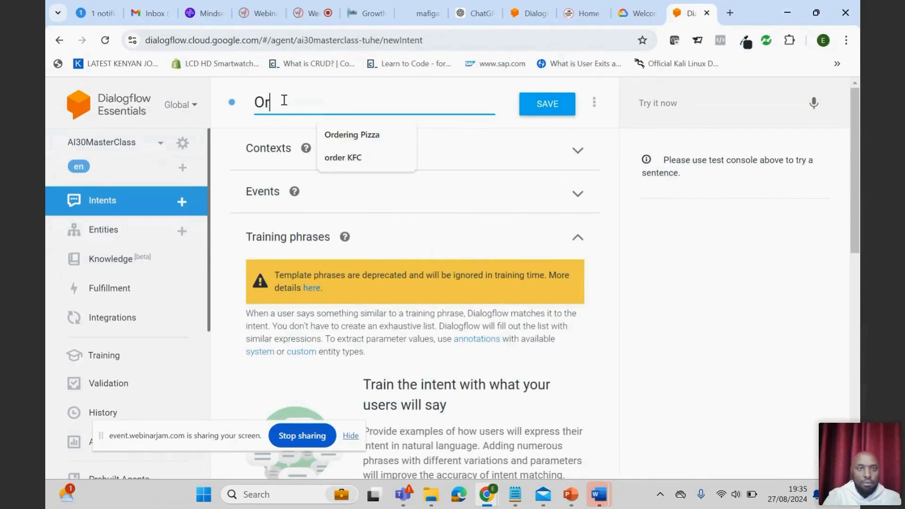
text(e)
key(BackSpace)
text(derPizaa)
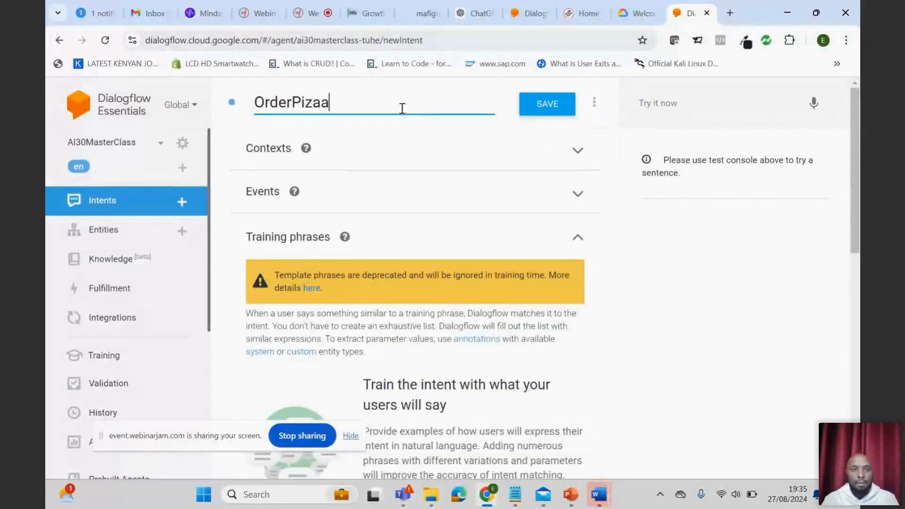
key(BackSpace)
key(BackSpace)
text(z)
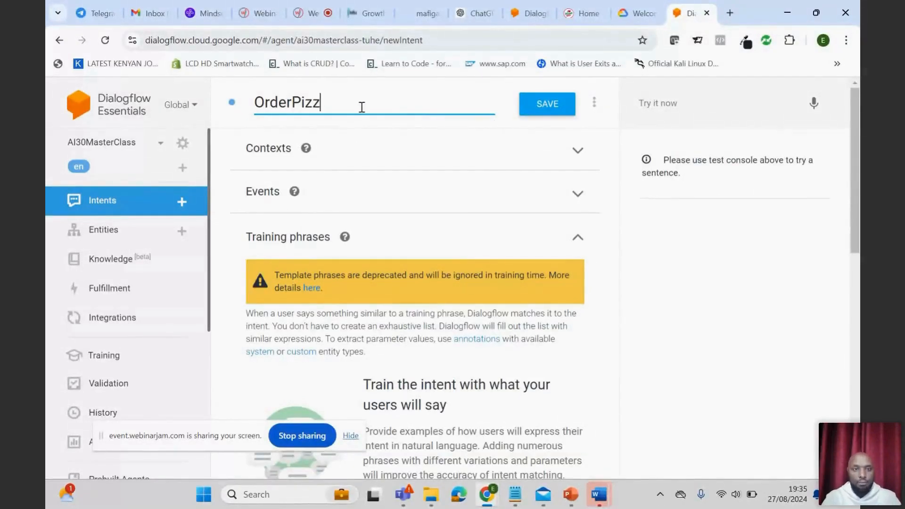
text(a)
click(529, 112)
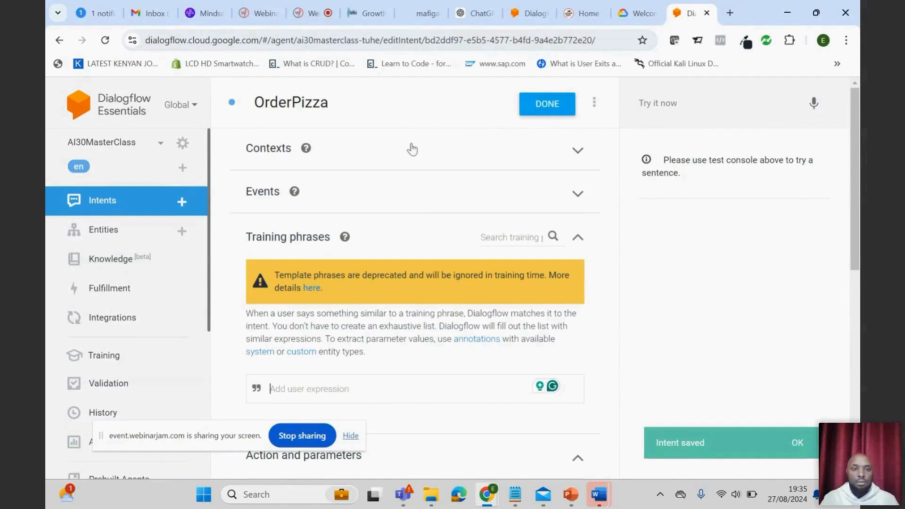
- Rename the intent to OrderingPizza and save it
click(302, 108)
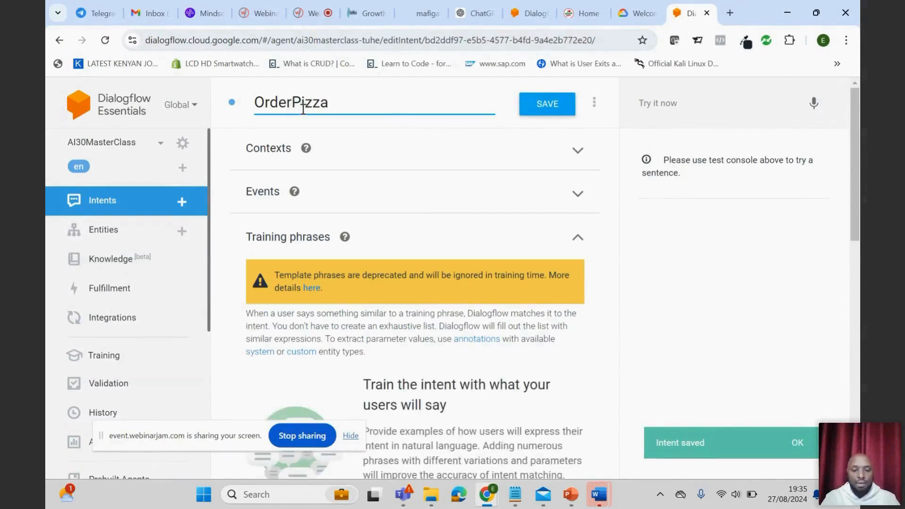
text(ing)
click(547, 110)
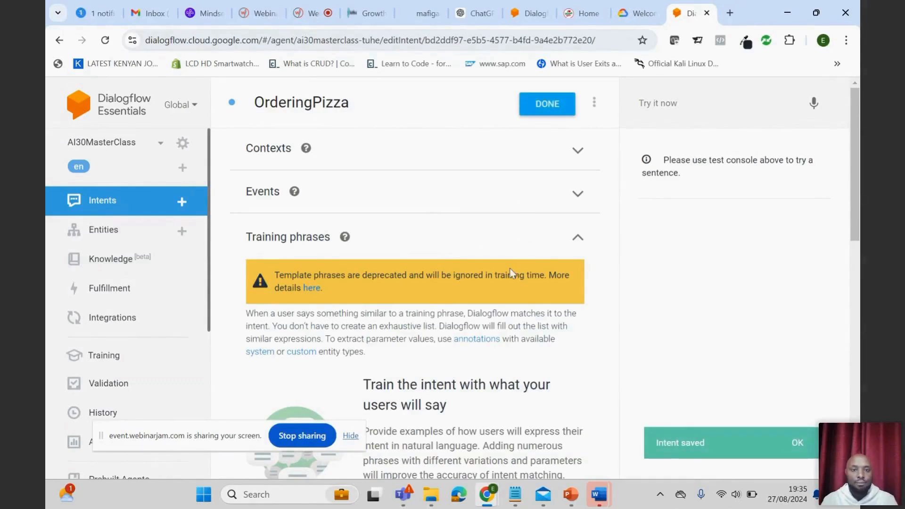
- Examine the training phrases, action and parameters, and responses sections of the OrderingPizza intent
scroll(512, 273, down, 1)
scroll(511, 273, up, 1)
scroll(513, 274, down, 3)
scroll(512, 271, up, 2)
scroll(499, 280, down, 2)
scroll(497, 283, down, 3)
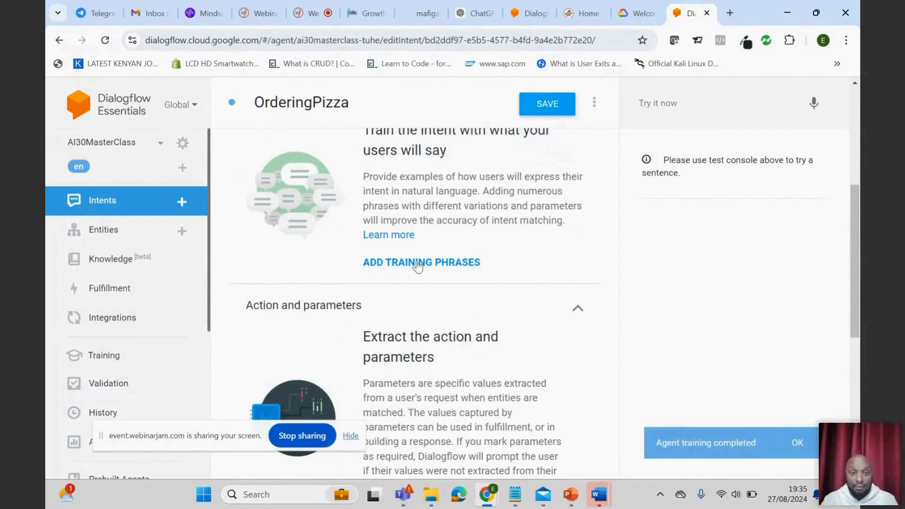
scroll(465, 336, down, 7)
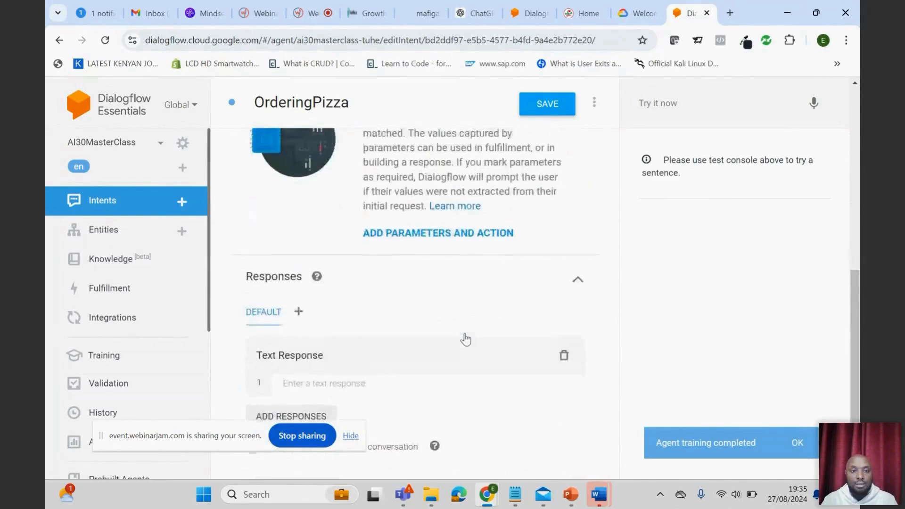
scroll(465, 336, up, 4)
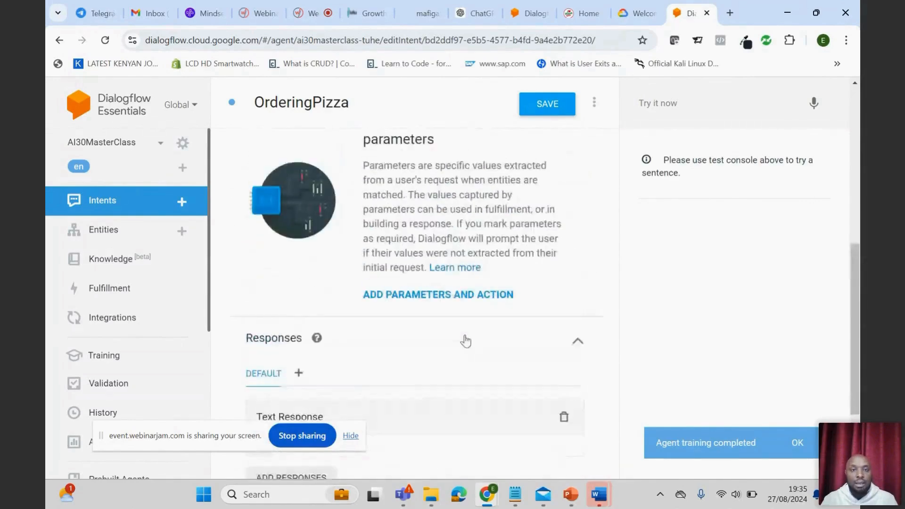
scroll(465, 338, down, 1)
scroll(465, 340, up, 1)
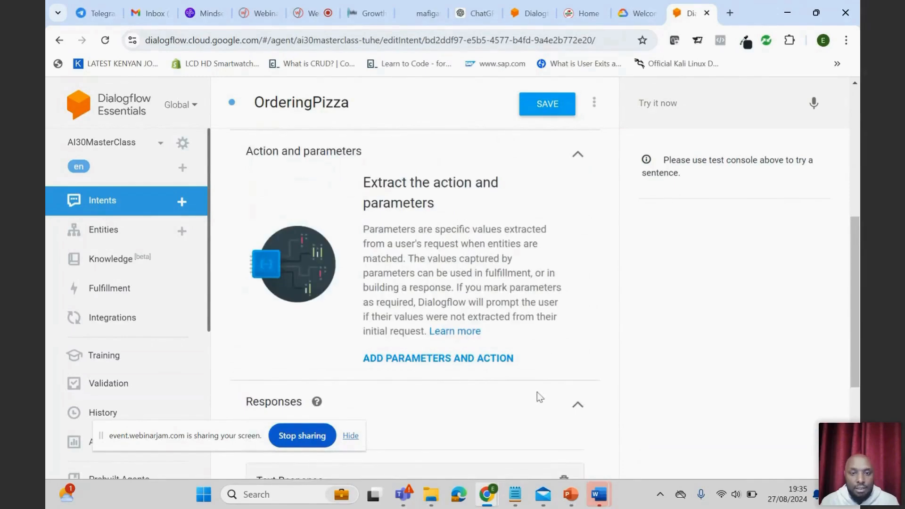
scroll(533, 392, down, 3)
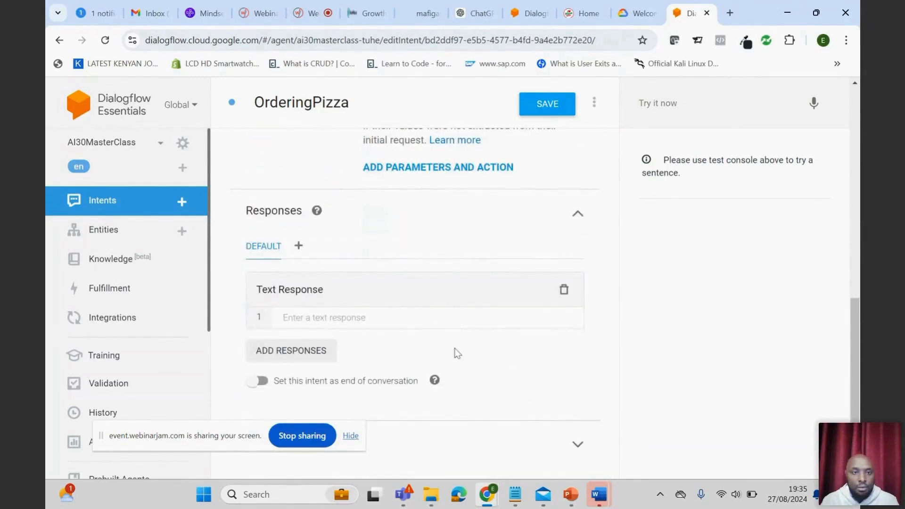
scroll(395, 321, up, 8)
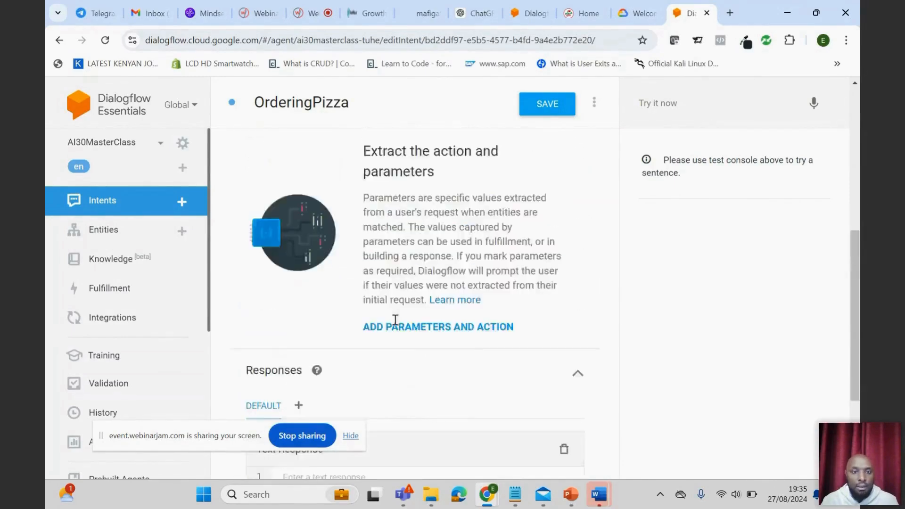
scroll(395, 320, down, 2)
- Add the training phrase "I want Pizza" to the OrderingPizza intent
click(330, 262)
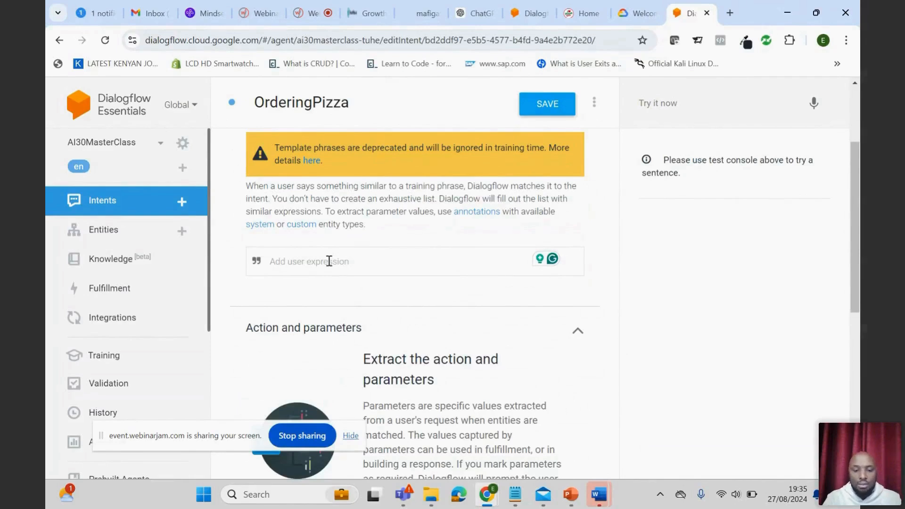
text(I)
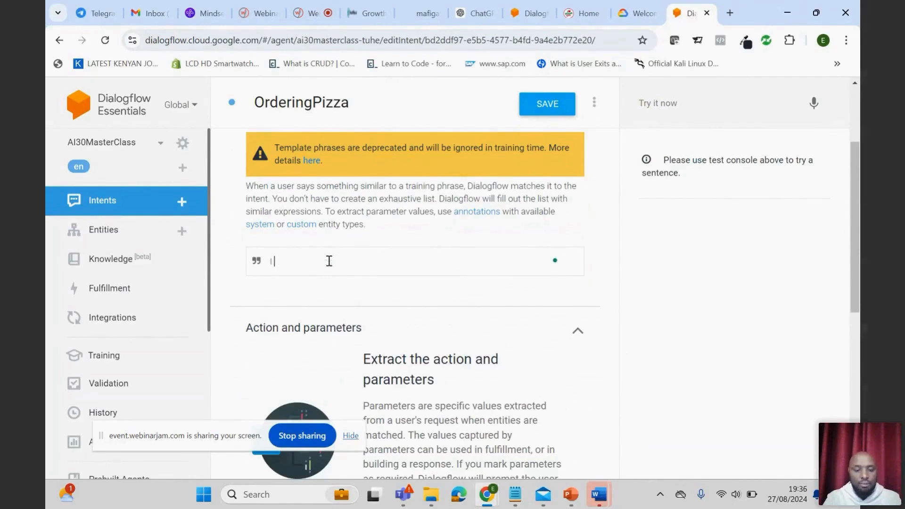
text( want Piz)
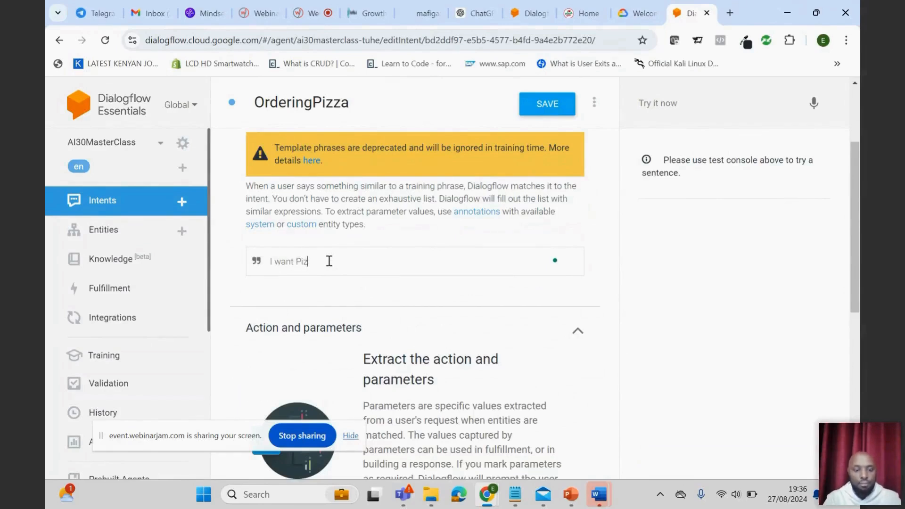
text(aaza)
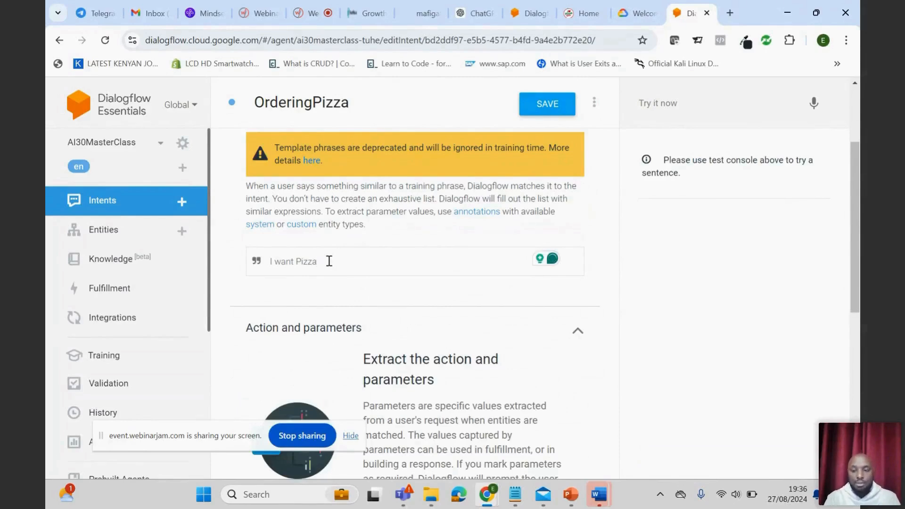
click(329, 261)
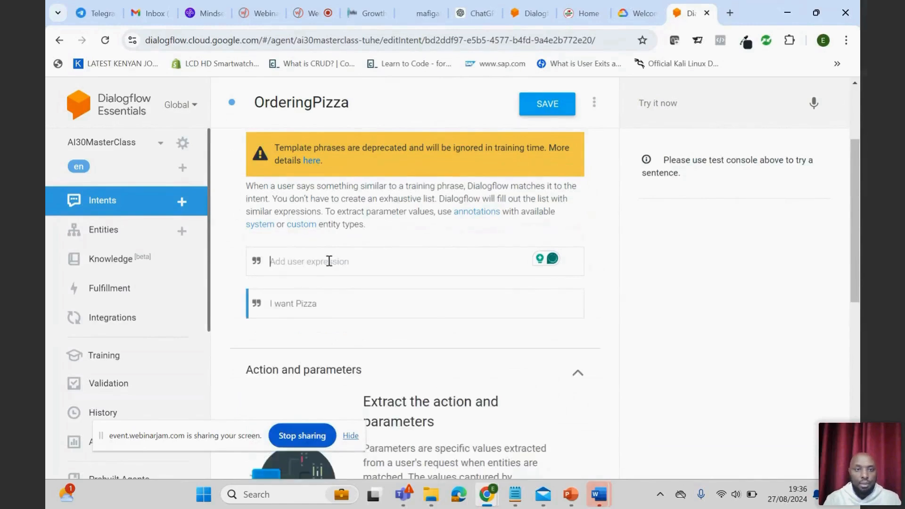
- Add the training phrase "Give 2 pizzas" to the OrderingPizza intent
text(Give )
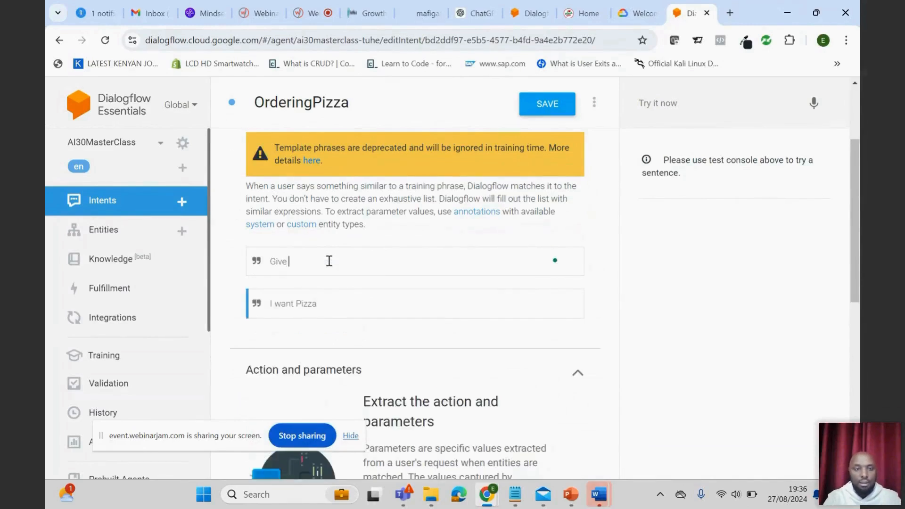
text(2)
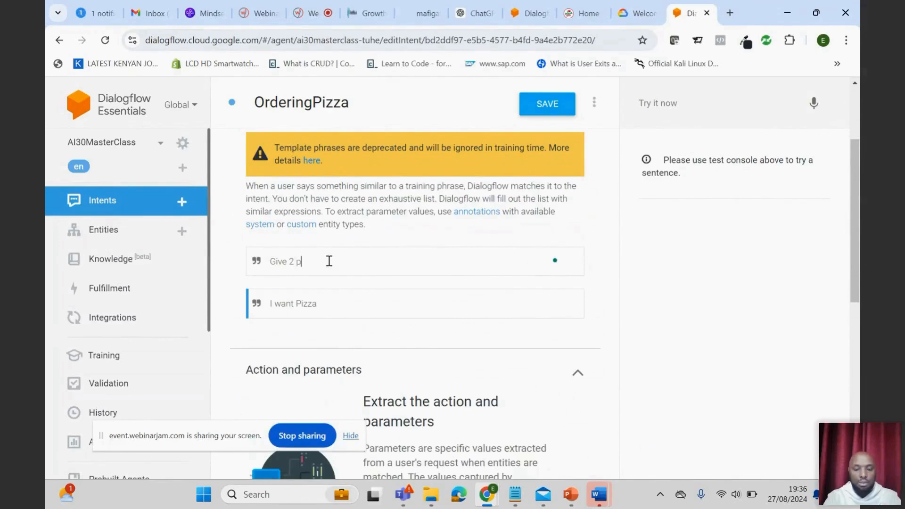
text( pizzas)
key(Return)
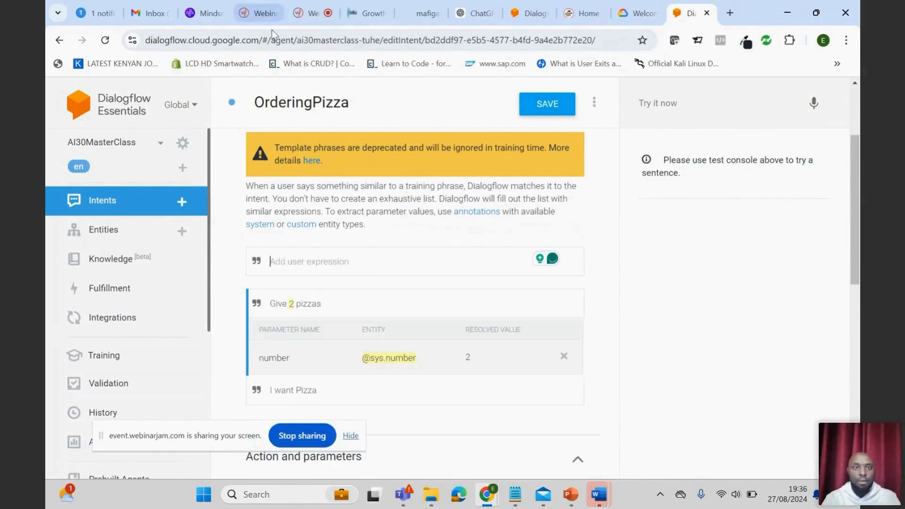
- Add a training phrase made of "my is" followed by the person's first name
click(326, 262)
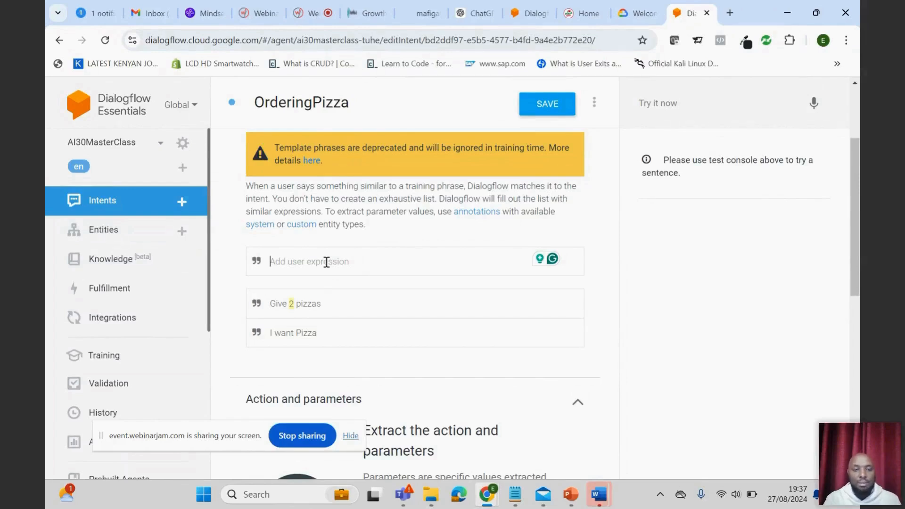
text(my is edison)
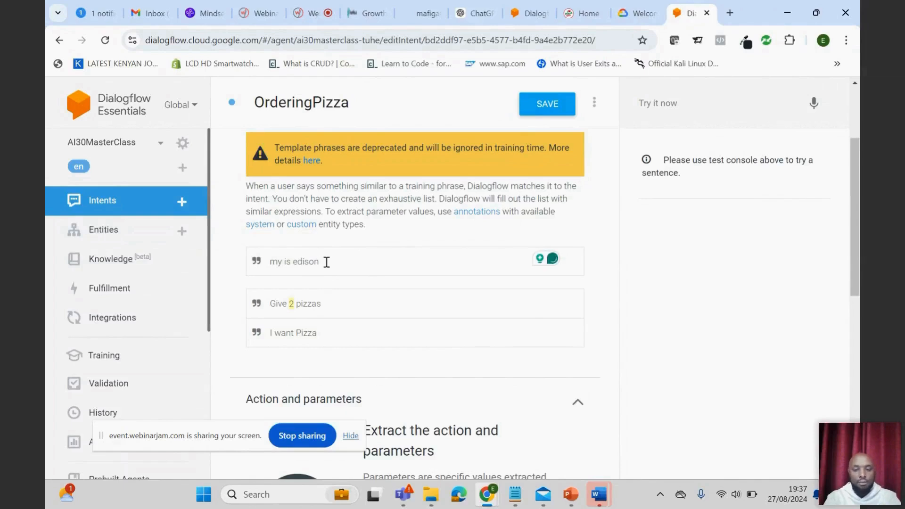
key(Return)
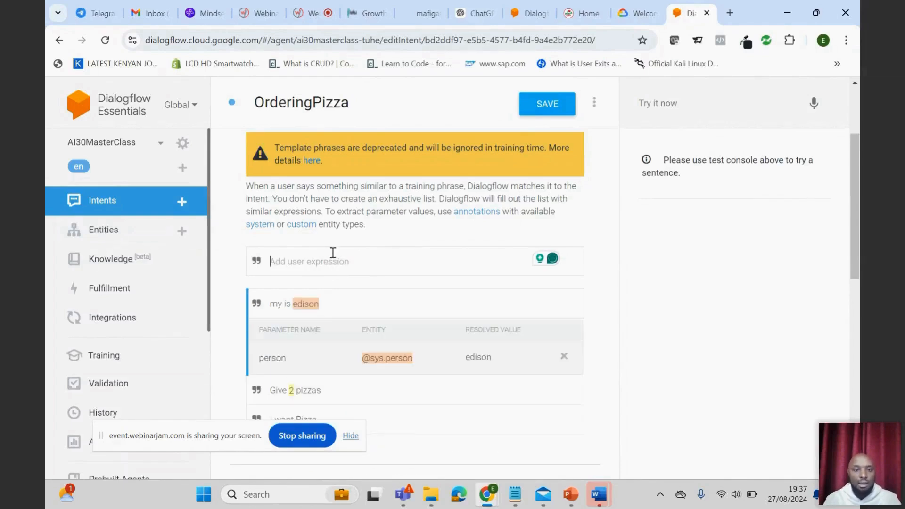
scroll(333, 261, down, 1)
scroll(335, 264, up, 2)
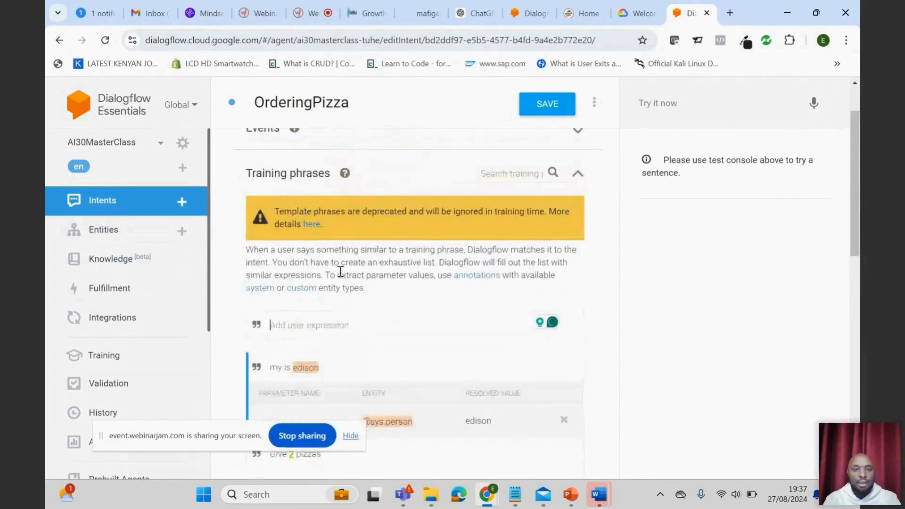
scroll(349, 276, down, 1)
click(564, 357)
scroll(348, 338, down, 4)
scroll(349, 338, up, 4)
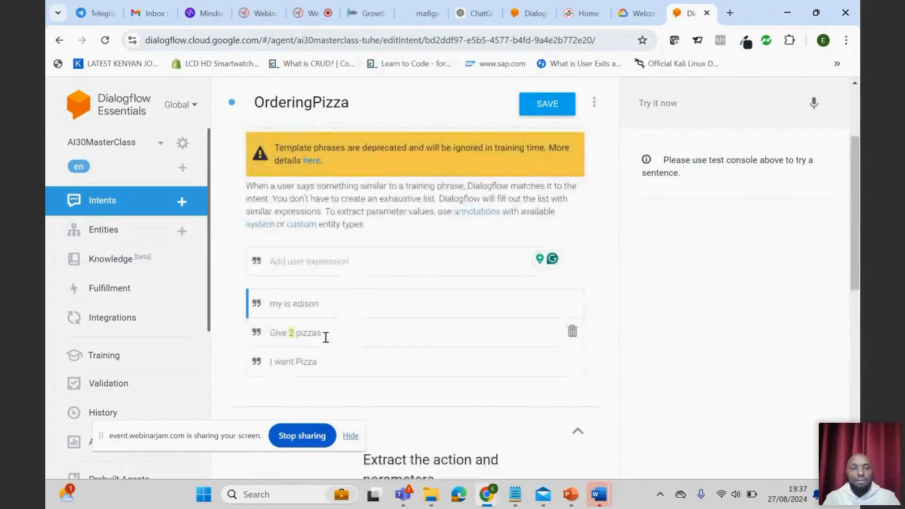
scroll(397, 345, up, 3)
scroll(397, 345, down, 6)
scroll(397, 345, up, 4)
- Enter "Ok Thank you for ordering with us" as the OrderingPizza intent's first text response
scroll(397, 344, down, 3)
scroll(397, 345, down, 7)
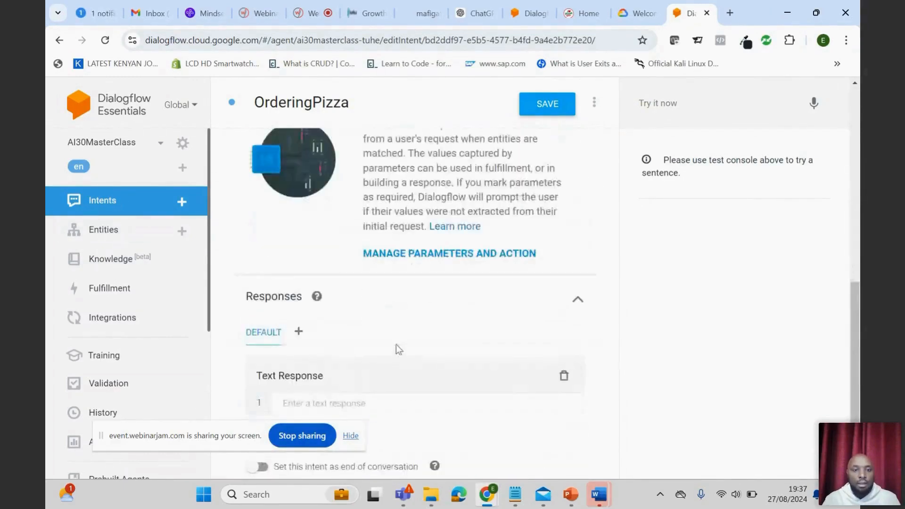
click(323, 321)
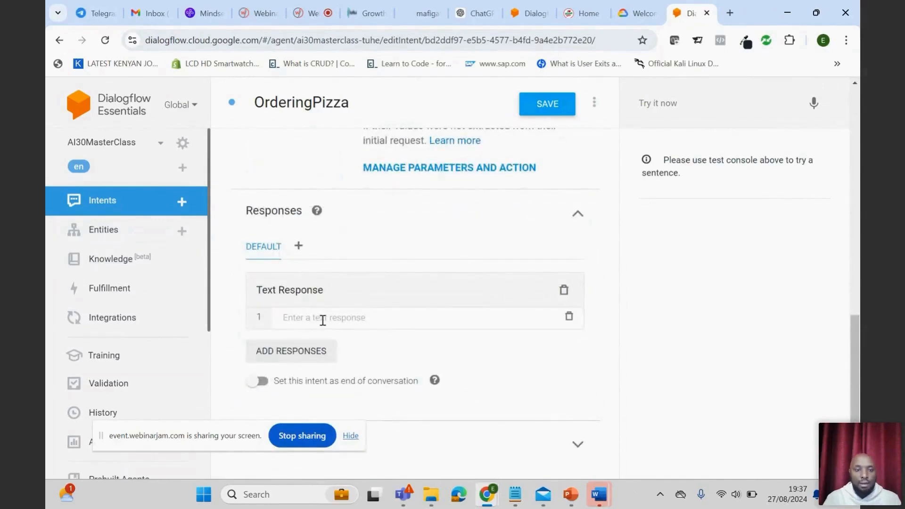
text(O)
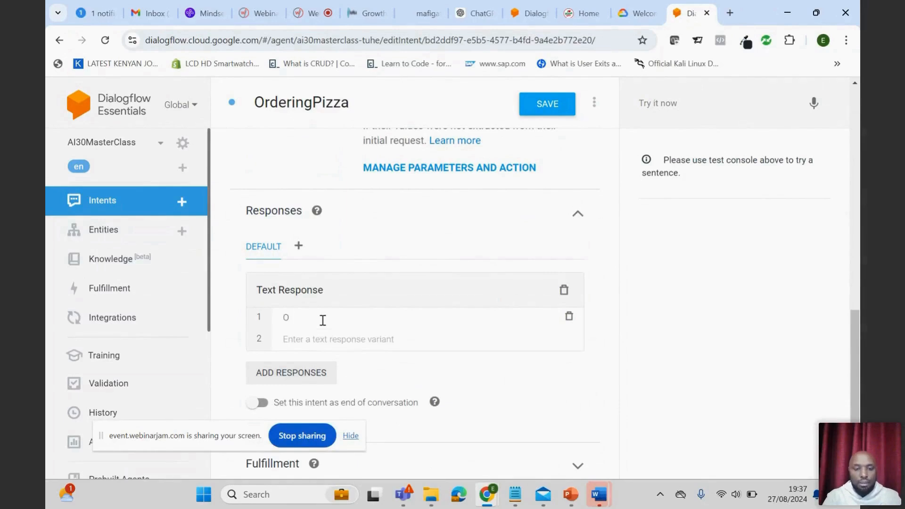
text(k response)
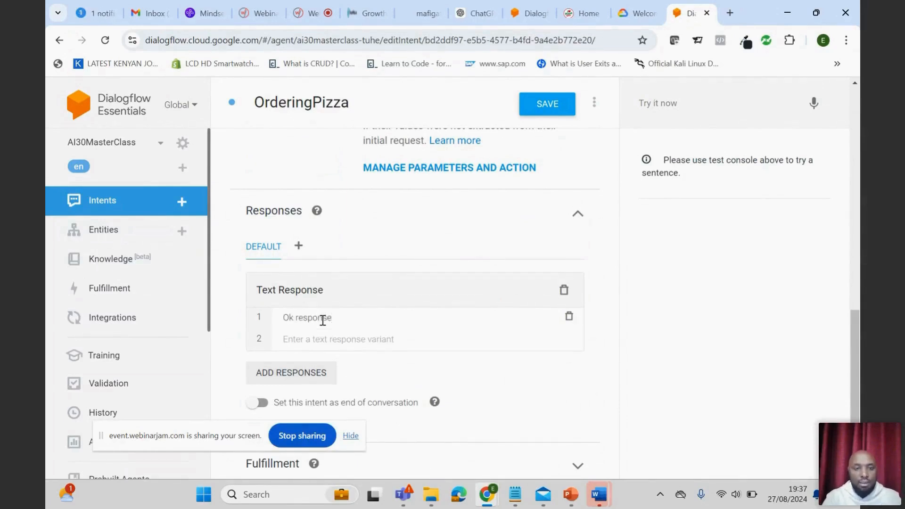
key(BackSpace)
key(BackSpace)
key(BackSpace)
text(Thank you for ordering with u)
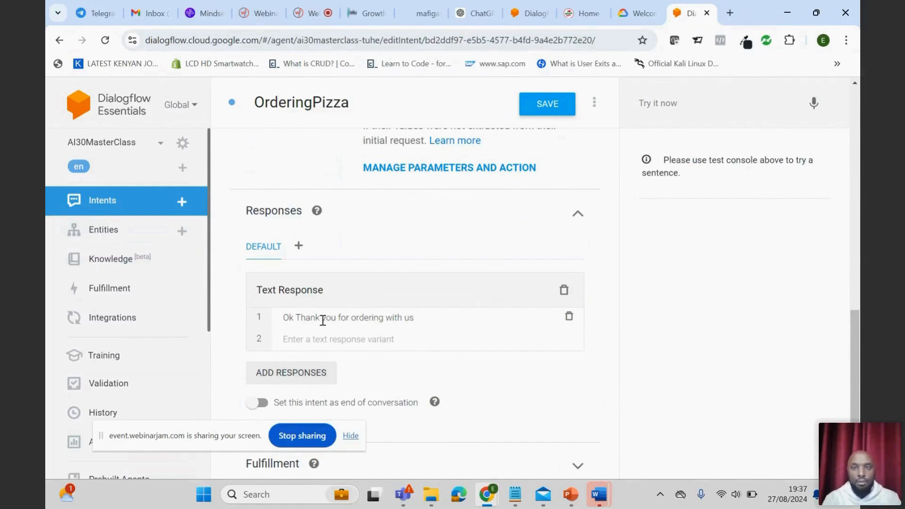
- Save the OrderingPizza intent with its training phrases and text response
scroll(445, 367, up, 7)
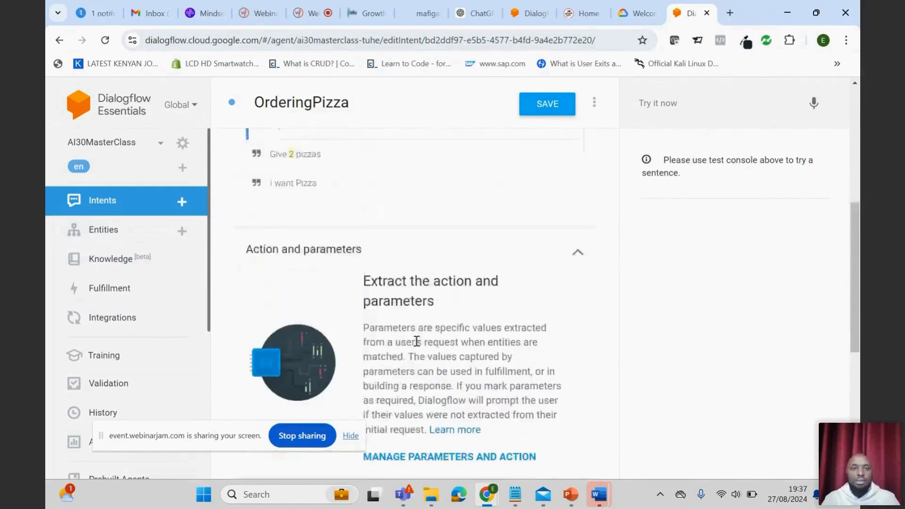
scroll(344, 218, up, 1)
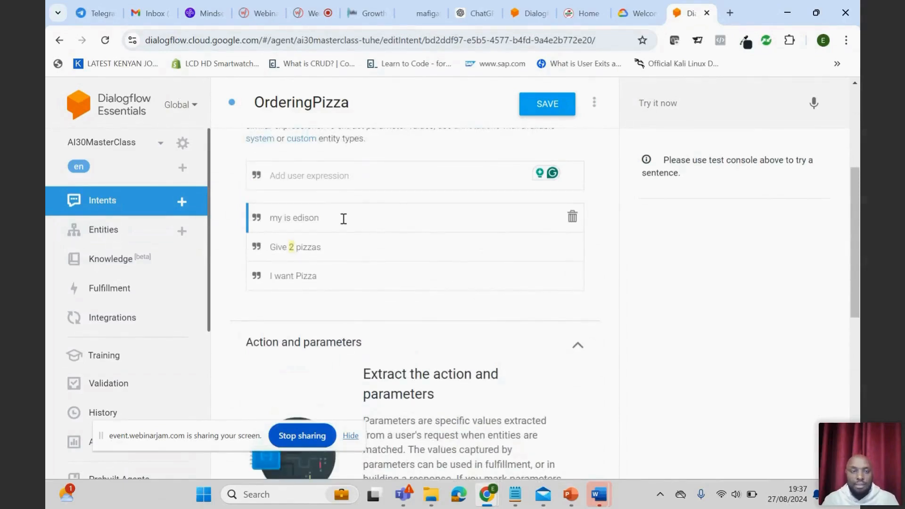
scroll(344, 219, up, 2)
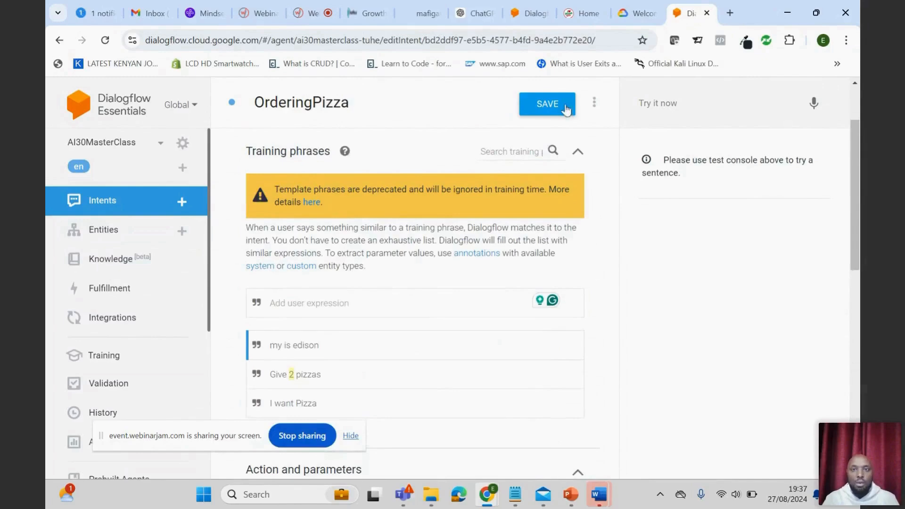
click(544, 123)
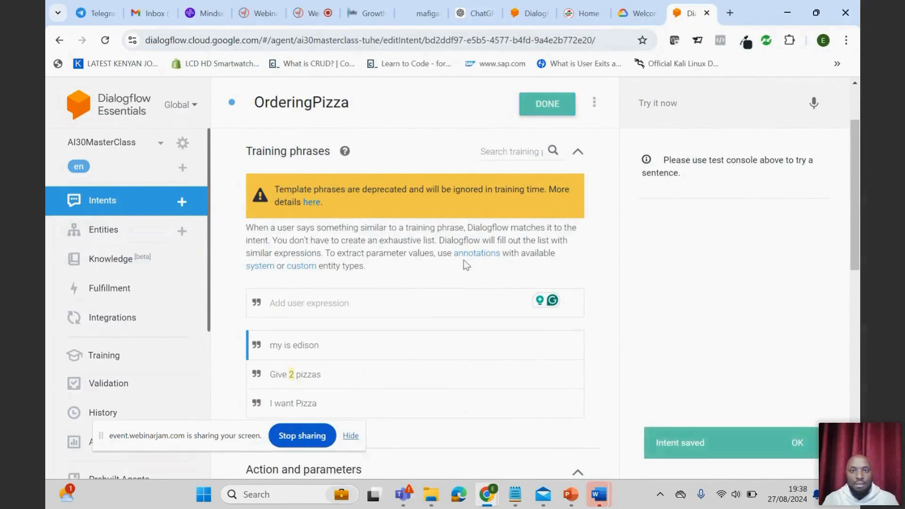
- Test the agent in the test console with the message "hi"
scroll(439, 270, down, 2)
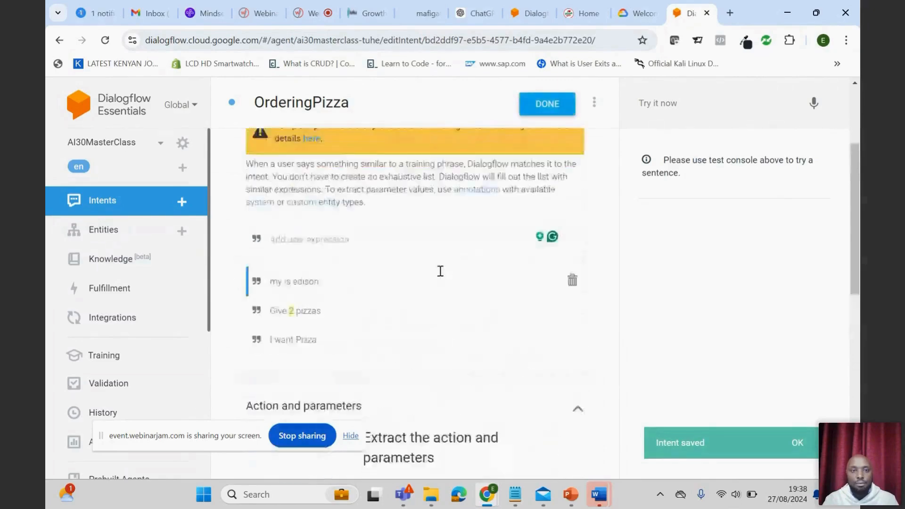
scroll(439, 271, up, 2)
click(667, 98)
text(hi)
key(Return)
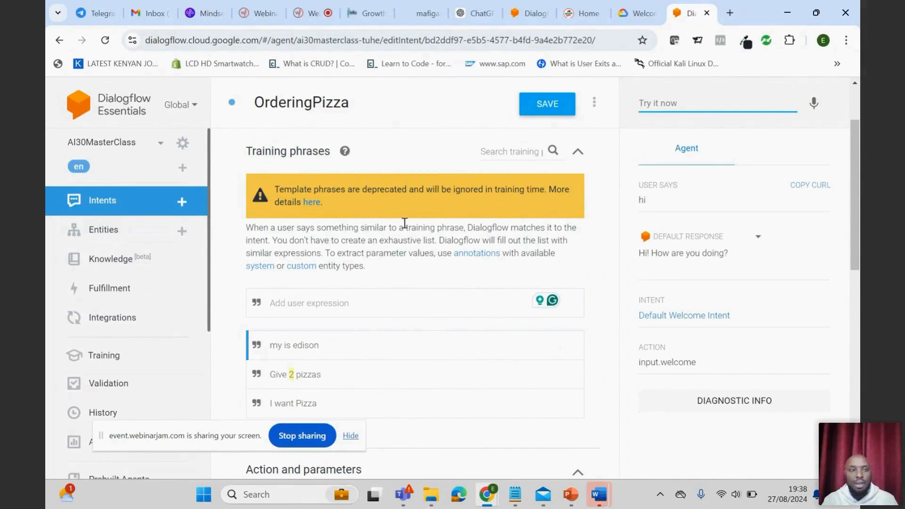
- View the intents of the AIMasterBot agent and return to the AI30MasterClass agent's intents
scroll(428, 226, up, 2)
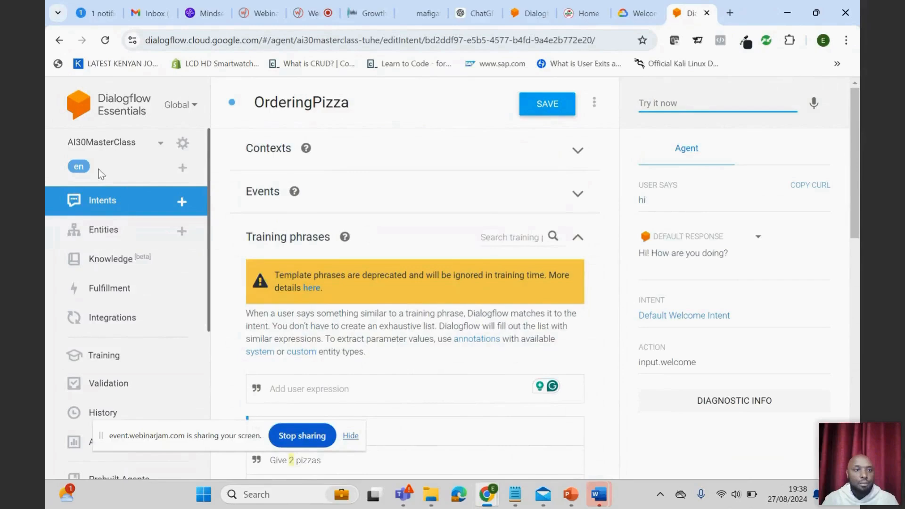
click(158, 143)
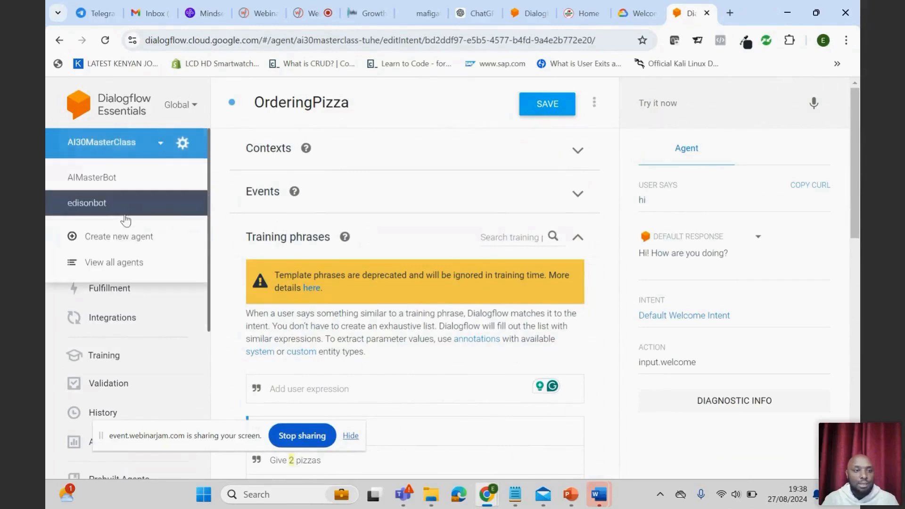
click(108, 189)
click(160, 150)
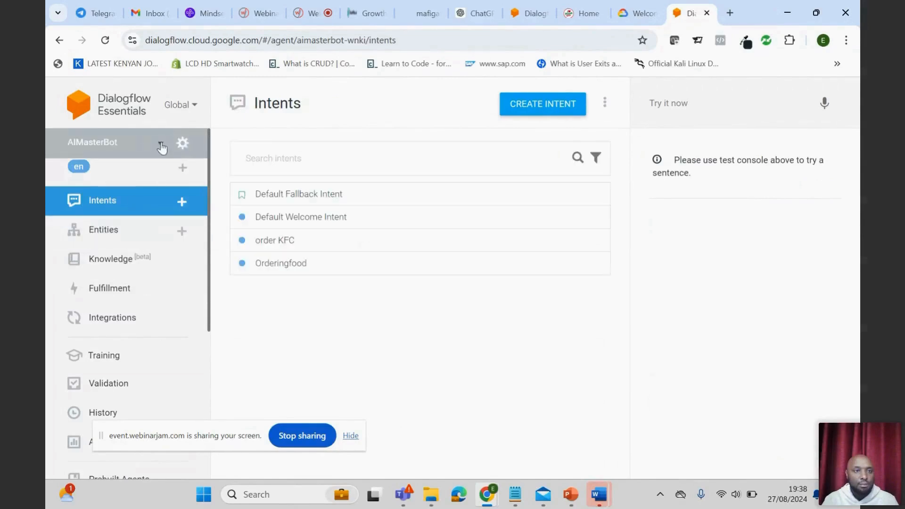
click(162, 148)
click(134, 180)
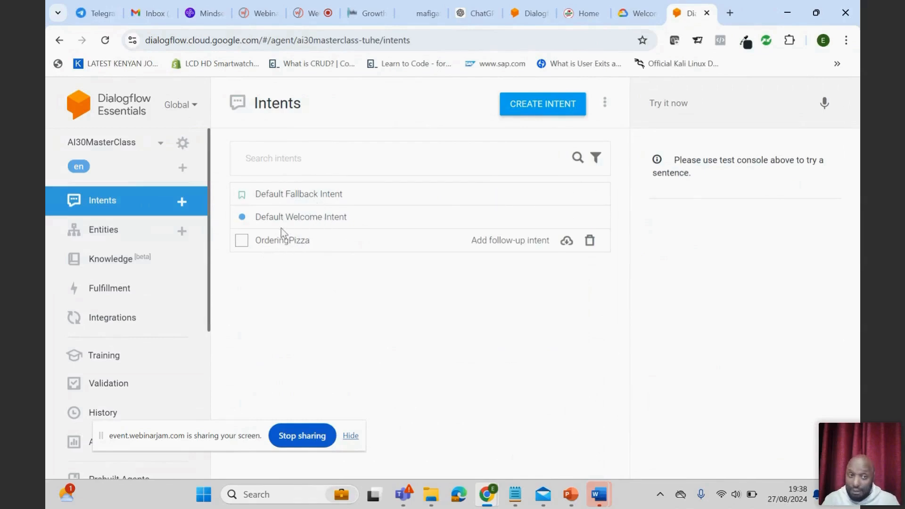
- Open the Default Welcome Intent and examine its training phrases, action and parameters, and text responses
click(293, 224)
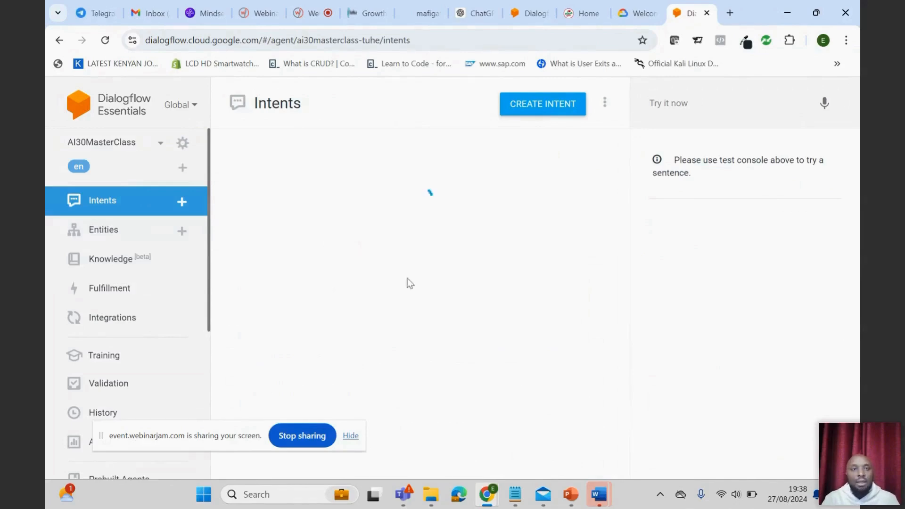
scroll(445, 353, down, 5)
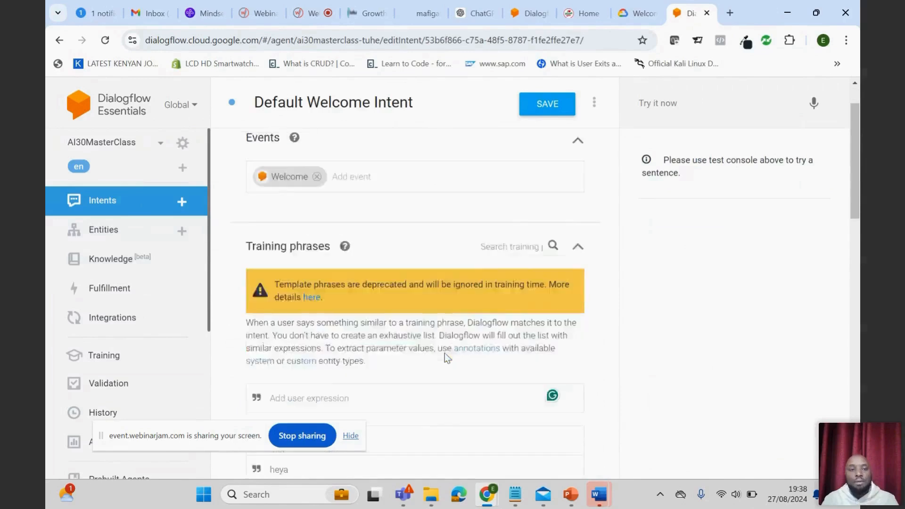
scroll(438, 348, up, 1)
scroll(372, 325, down, 1)
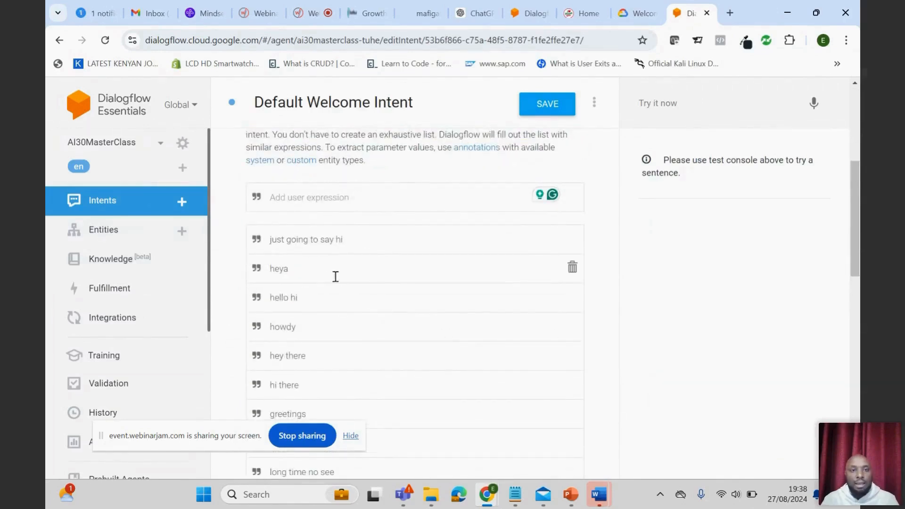
scroll(335, 271, down, 1)
scroll(324, 303, down, 2)
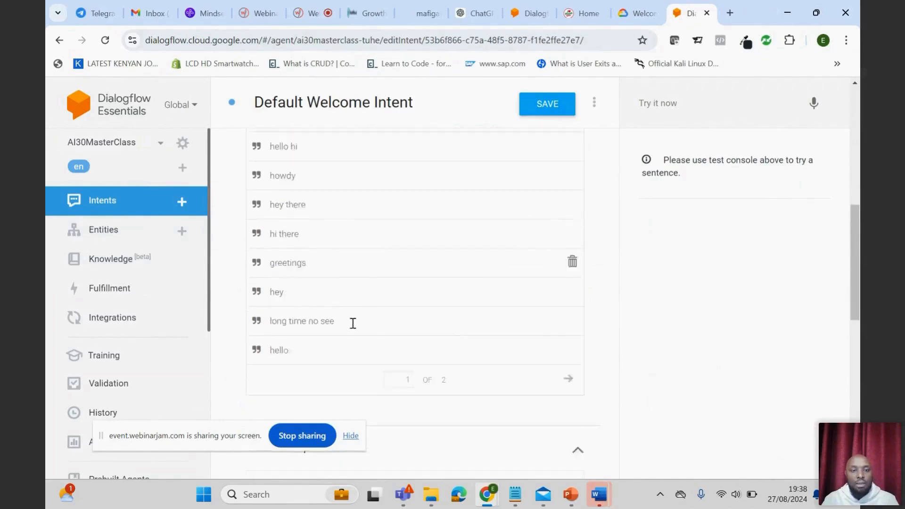
scroll(338, 295, down, 4)
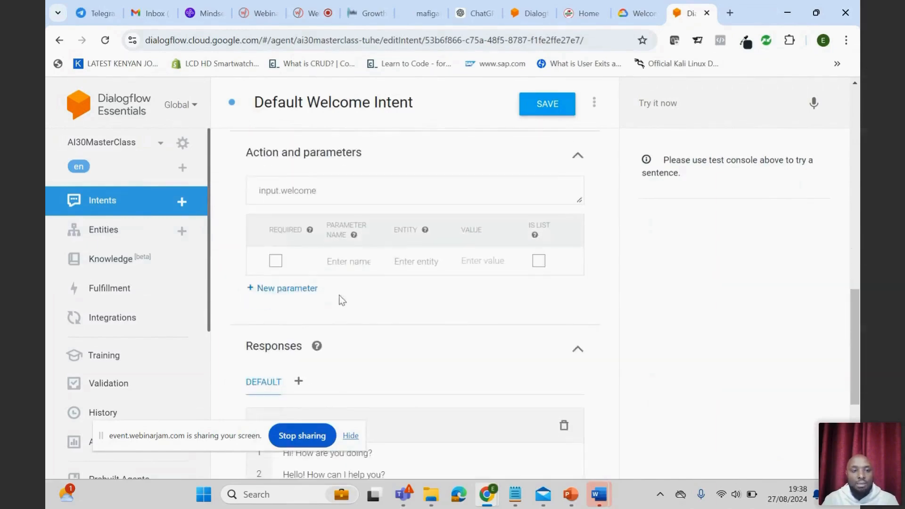
scroll(341, 311, down, 4)
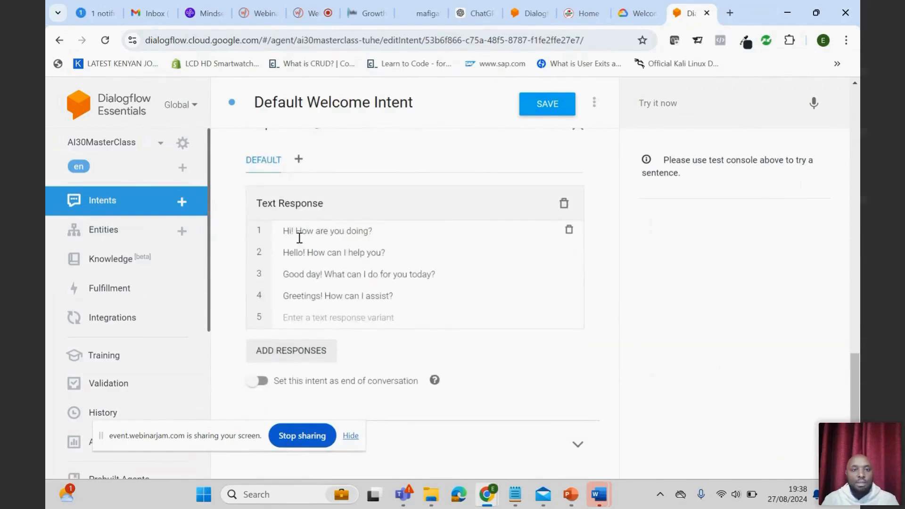
scroll(425, 278, up, 4)
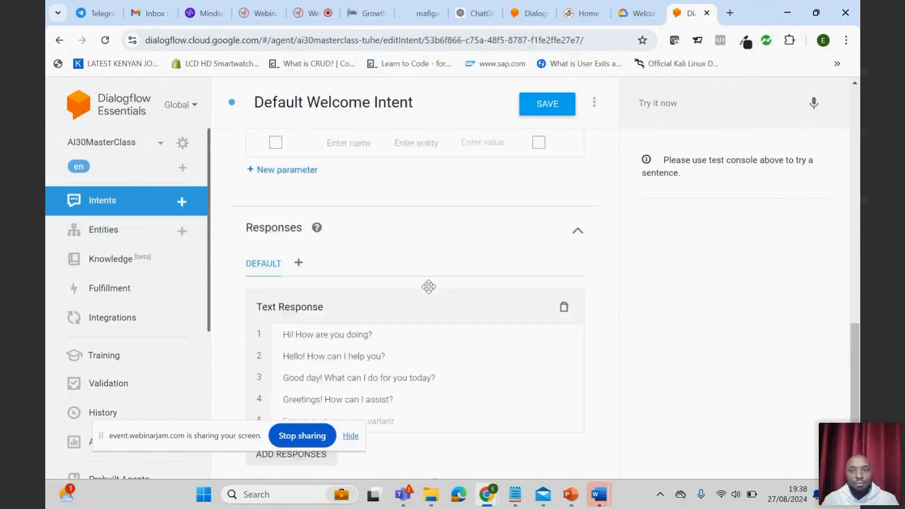
- Test the agent with "hi" again and compare its reply with the Default Welcome Intent's text responses and training phrases
click(687, 101)
text(Hi)
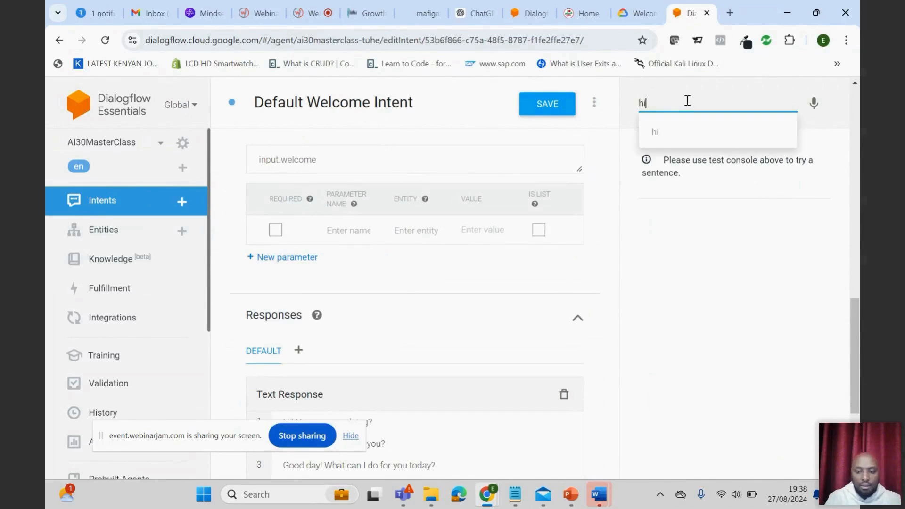
key(Return)
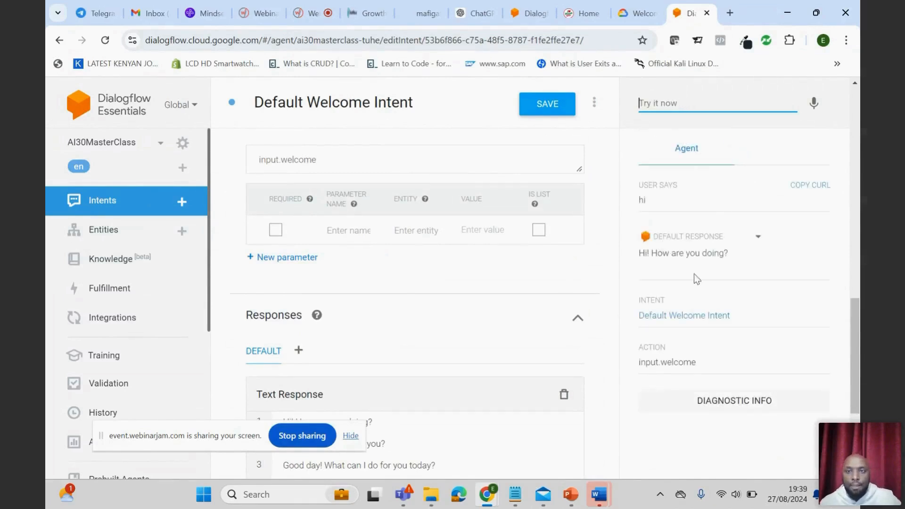
scroll(521, 279, down, 4)
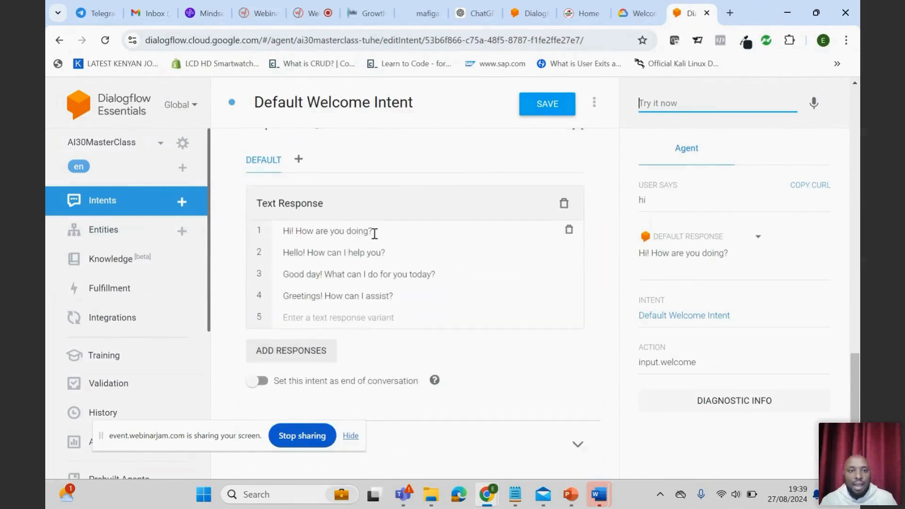
scroll(401, 279, up, 7)
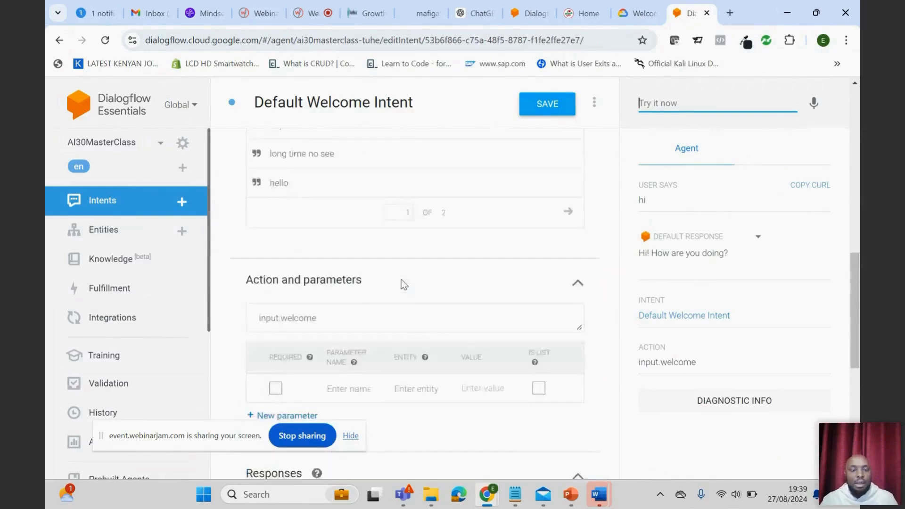
scroll(401, 279, up, 6)
scroll(382, 293, down, 1)
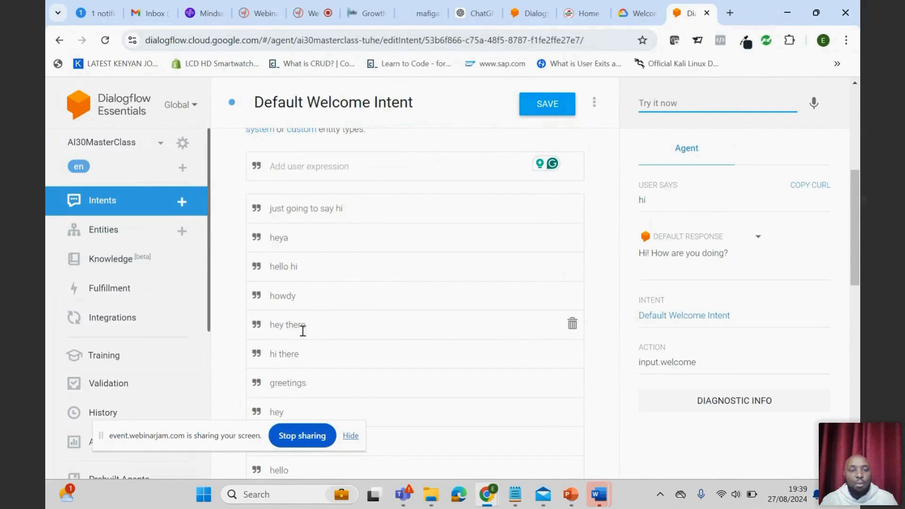
- Examine the training phrases listed in the Default Welcome Intent
scroll(349, 347, down, 1)
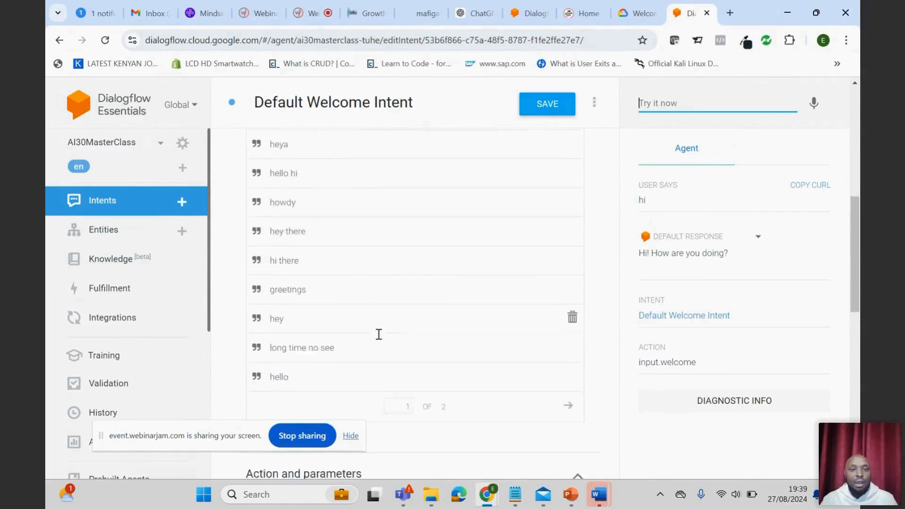
scroll(378, 333, down, 3)
scroll(365, 231, up, 4)
scroll(377, 292, down, 4)
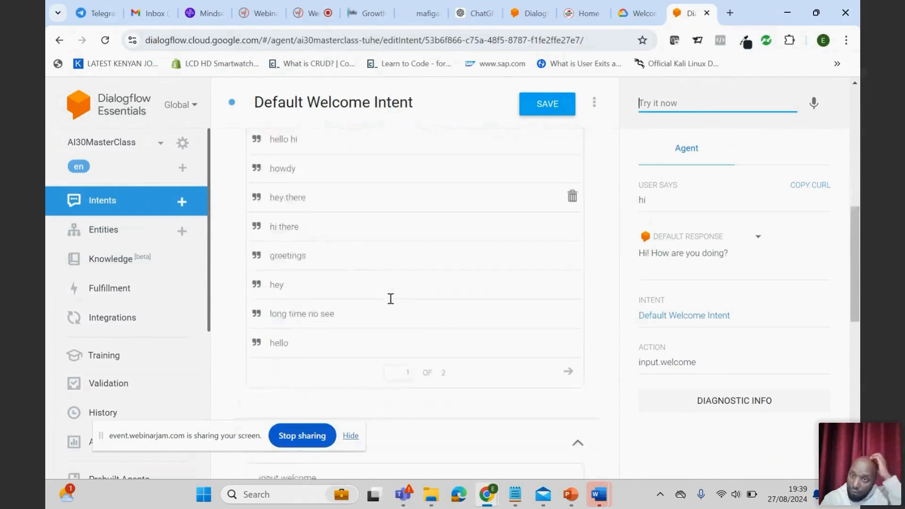
scroll(369, 305, up, 8)
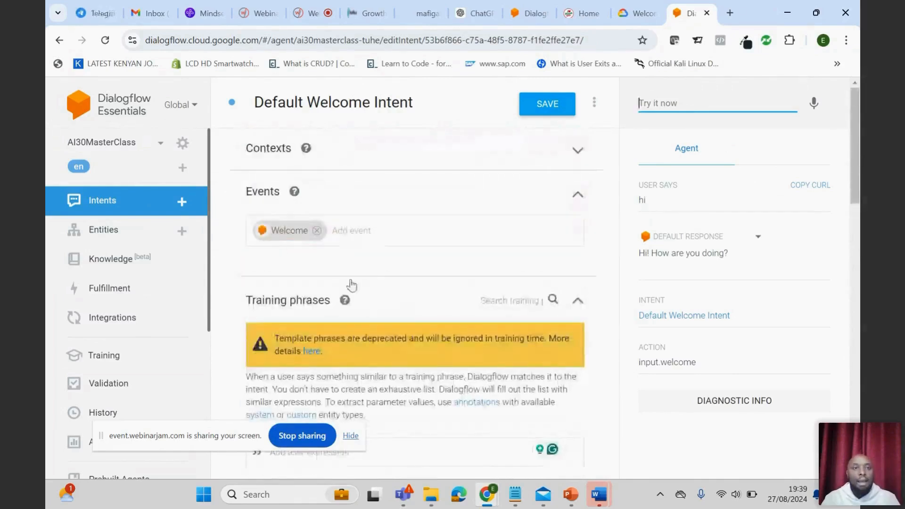
click(120, 148)
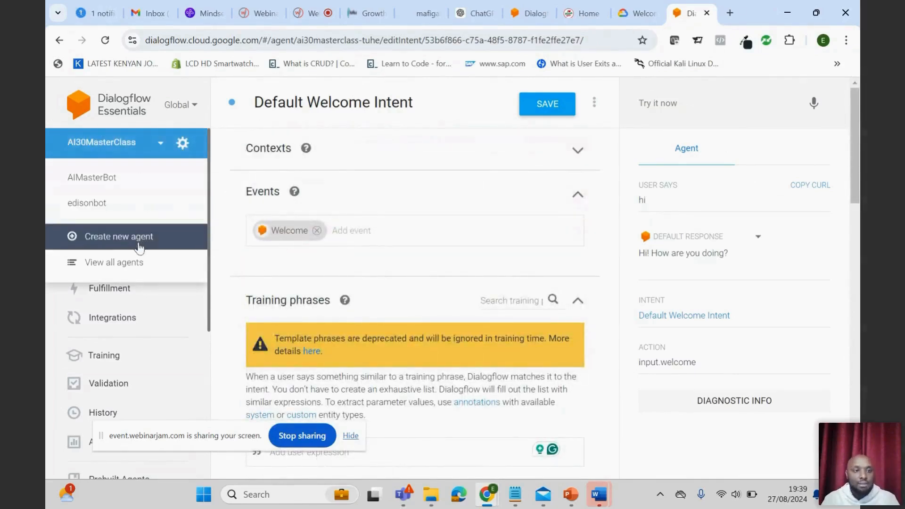
click(115, 145)
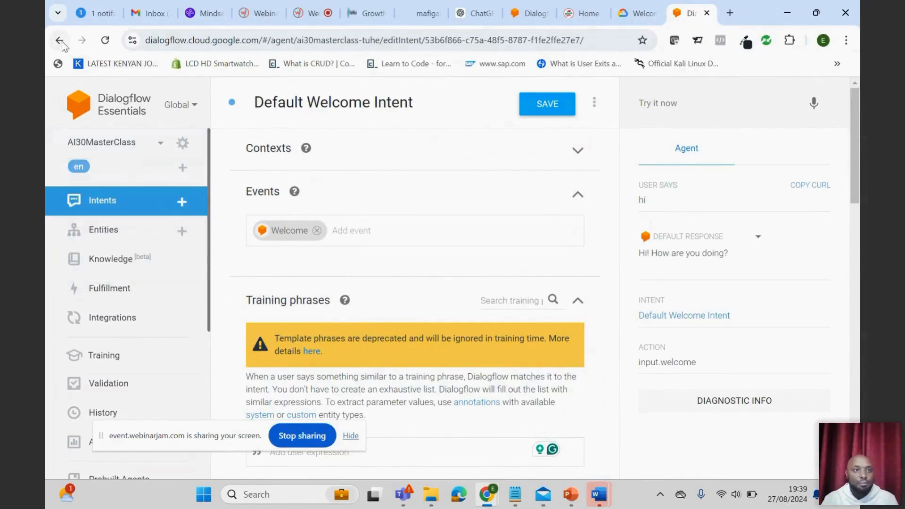
click(113, 142)
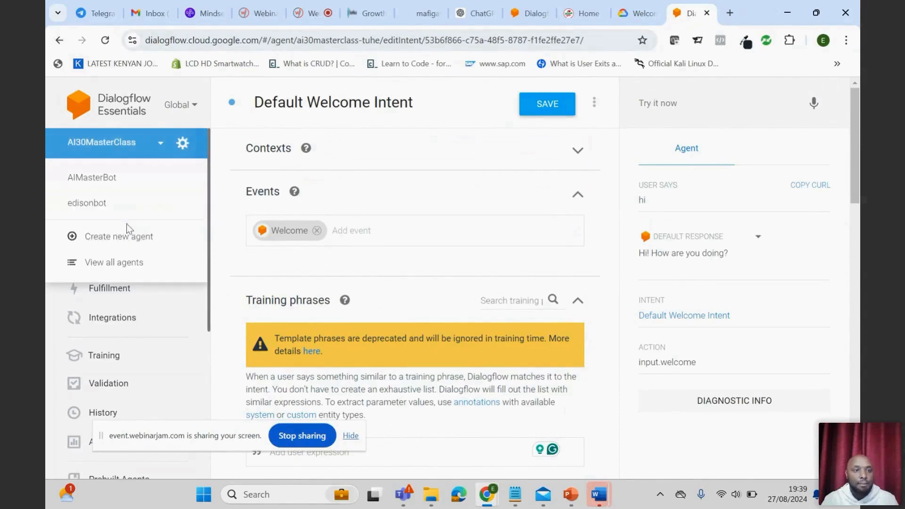
- Return to the intents list, open the OrderingPizza intent and review its training phrases, parameters and text response
click(59, 40)
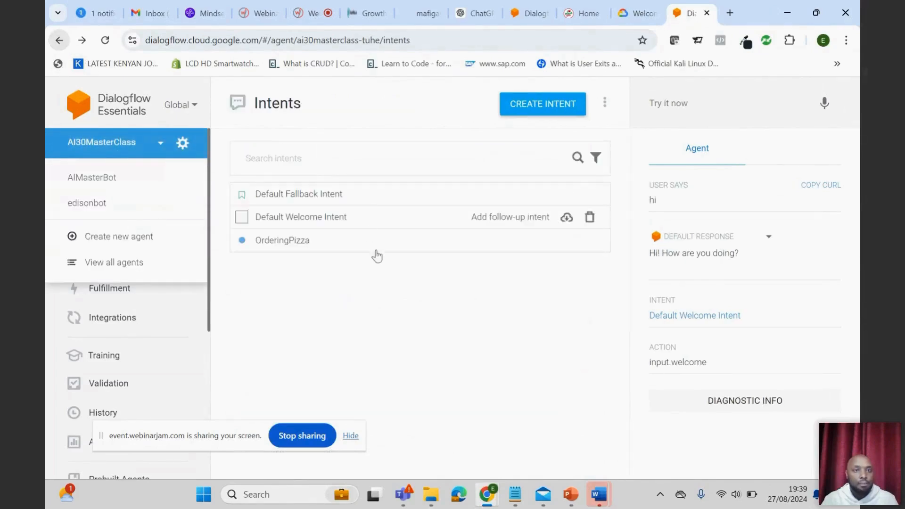
click(296, 243)
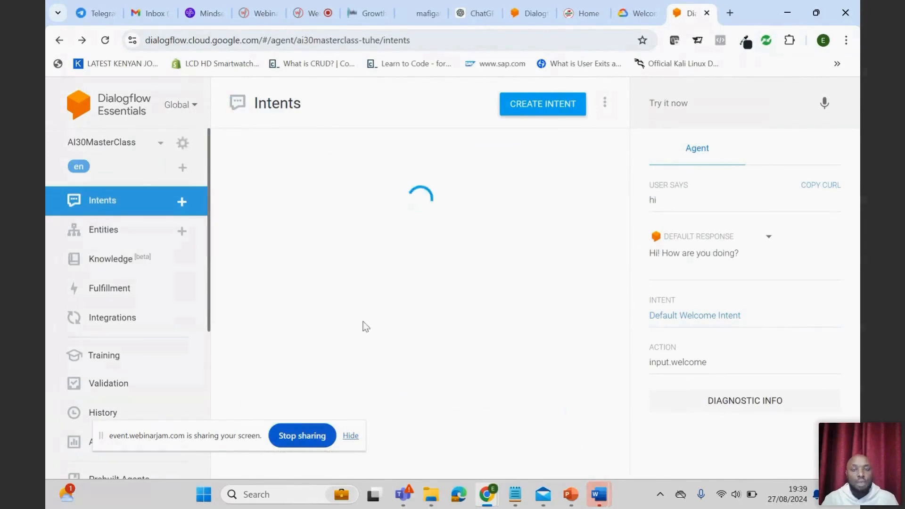
scroll(486, 356, down, 5)
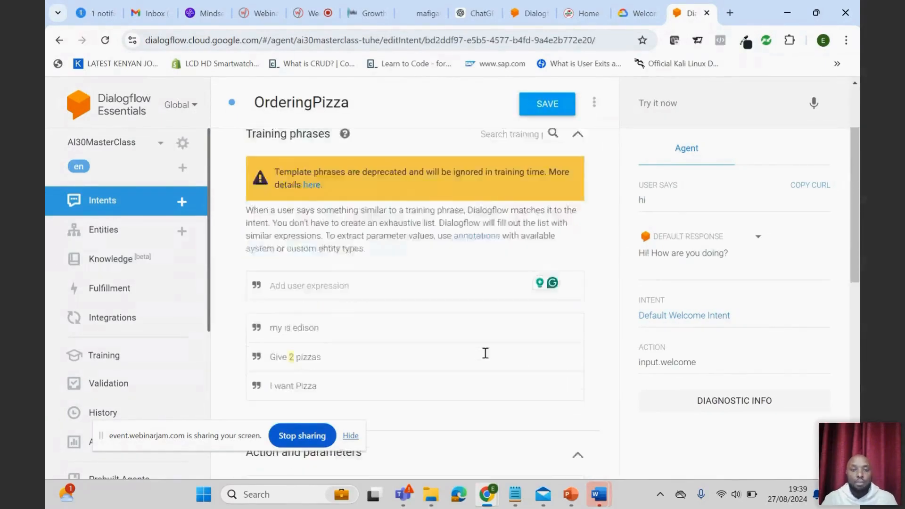
scroll(487, 359, up, 3)
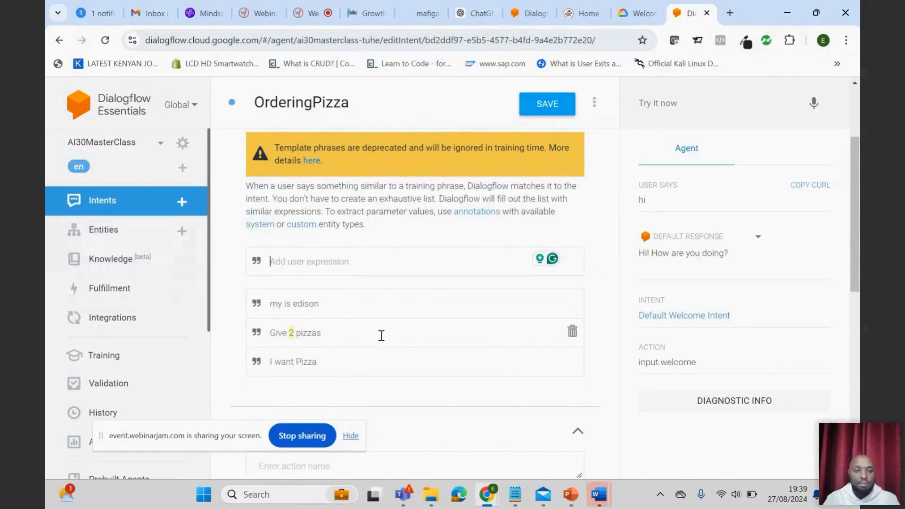
scroll(385, 344, down, 6)
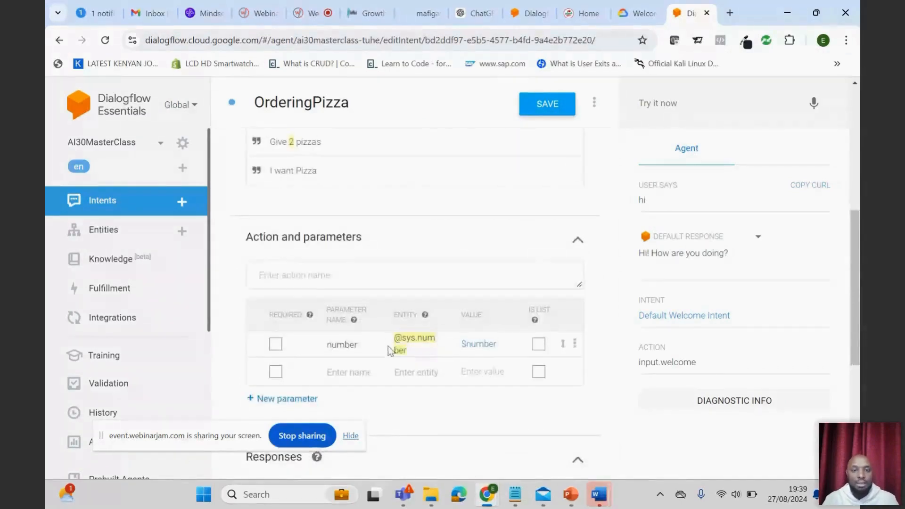
scroll(390, 358, down, 2)
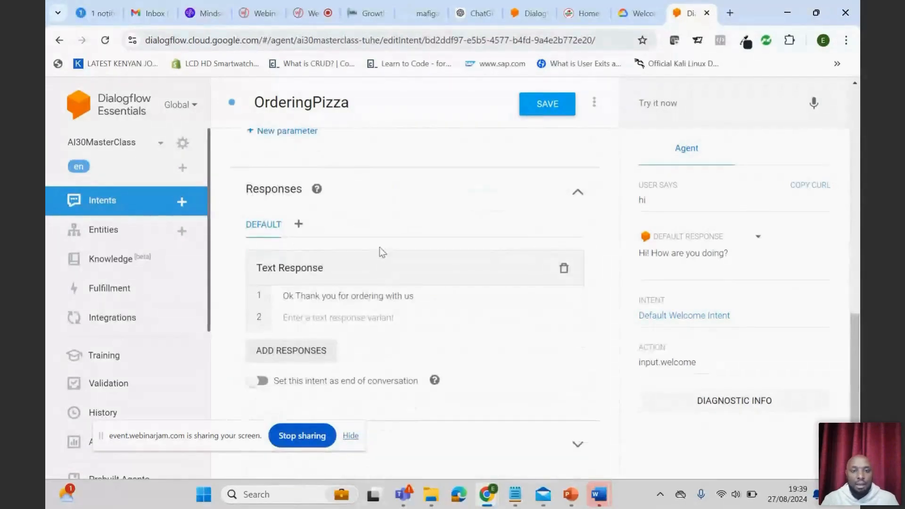
scroll(509, 321, up, 10)
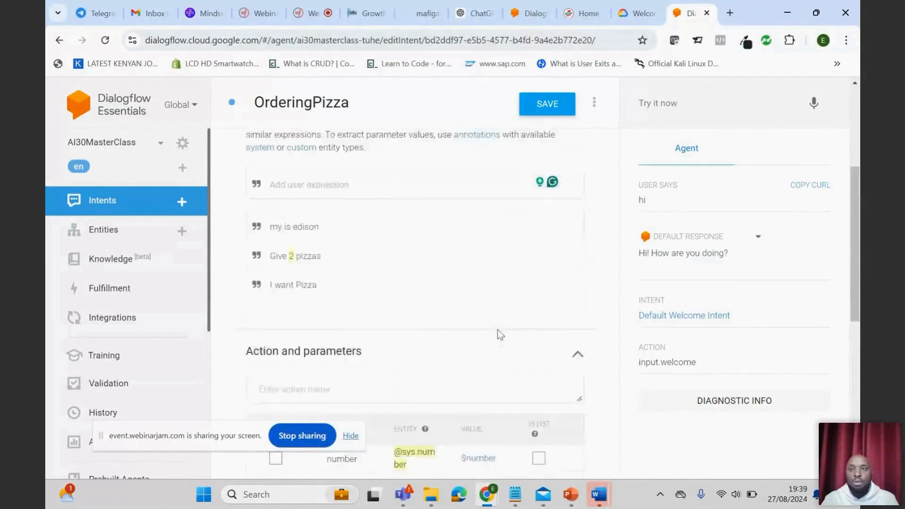
- Test the agent in the test console with the messages "hi" and "i want pizza"
click(662, 102)
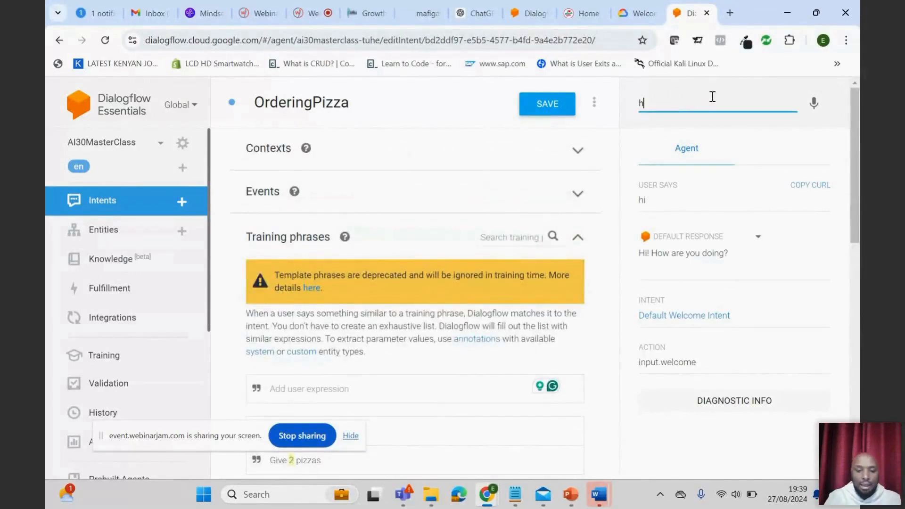
text(hi)
key(Return)
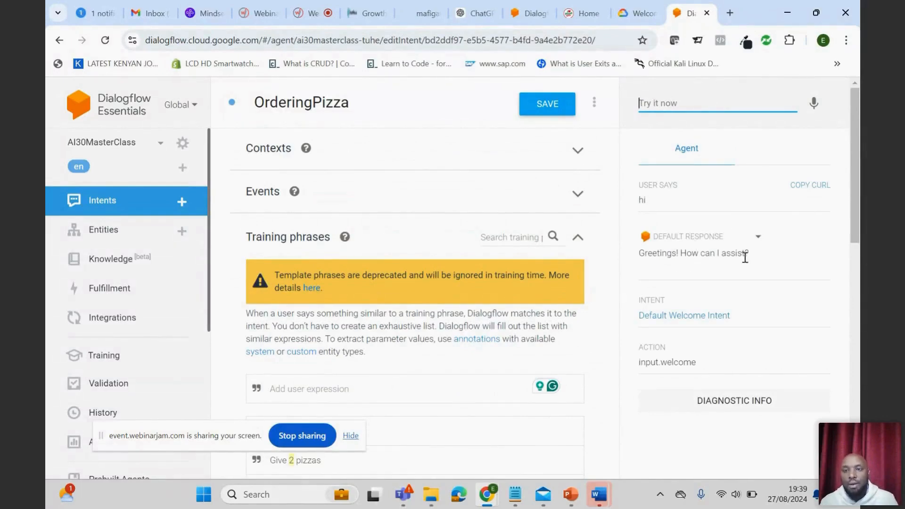
click(672, 99)
text(i want pizza)
key(Return)
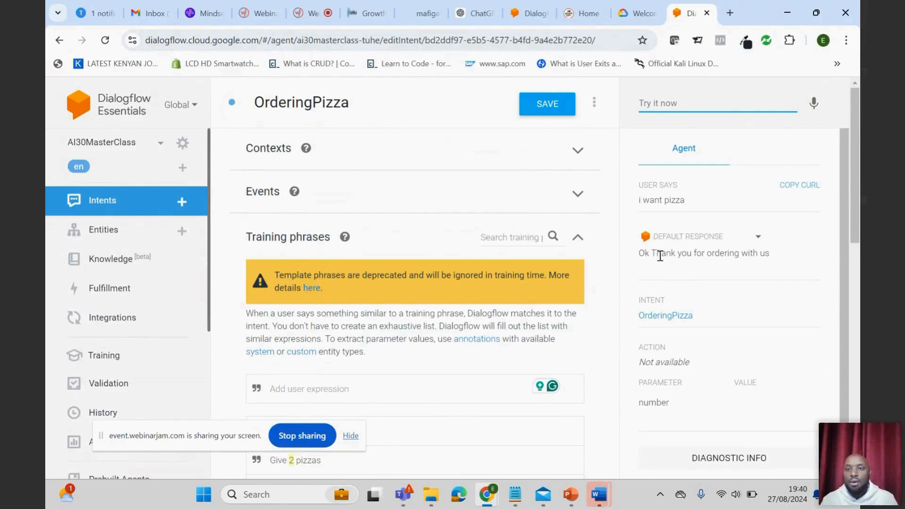
- Compare the agent's pizza reply with the OrderingPizza intent's text response and training phrases
scroll(363, 364, down, 5)
scroll(362, 371, down, 7)
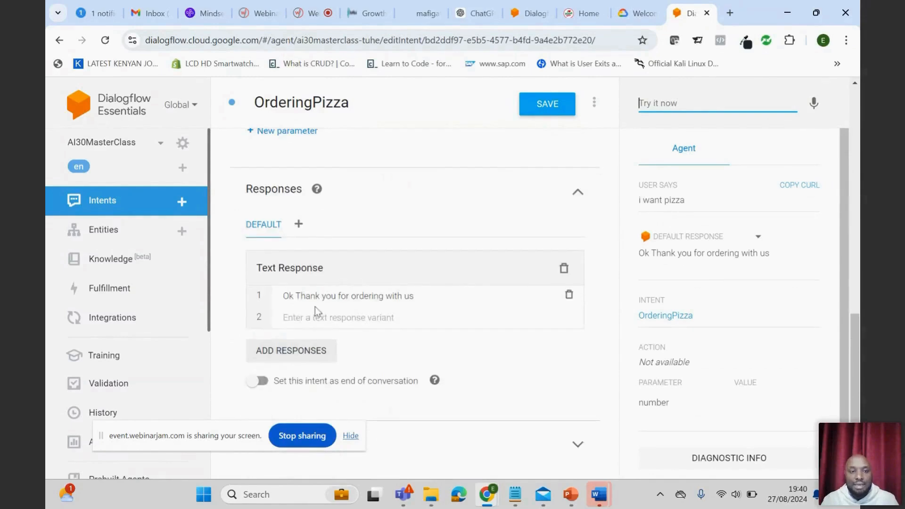
scroll(331, 297, up, 7)
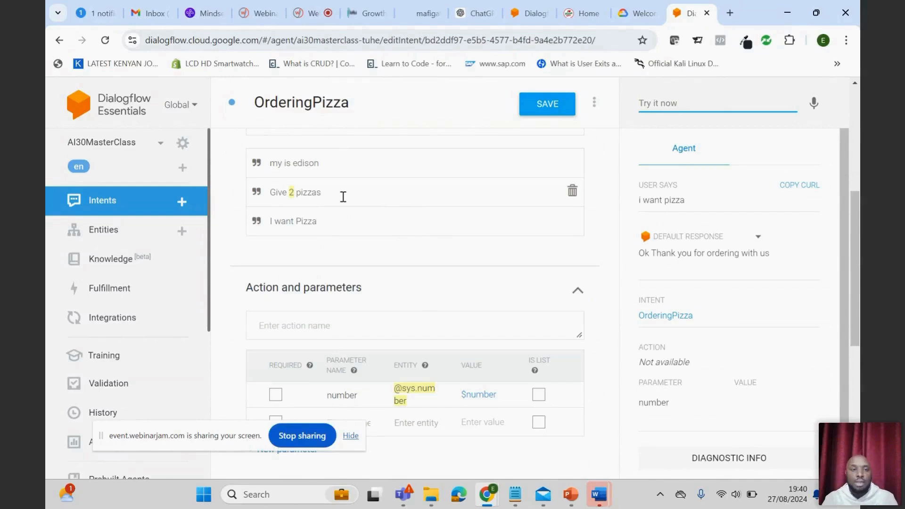
scroll(343, 197, down, 6)
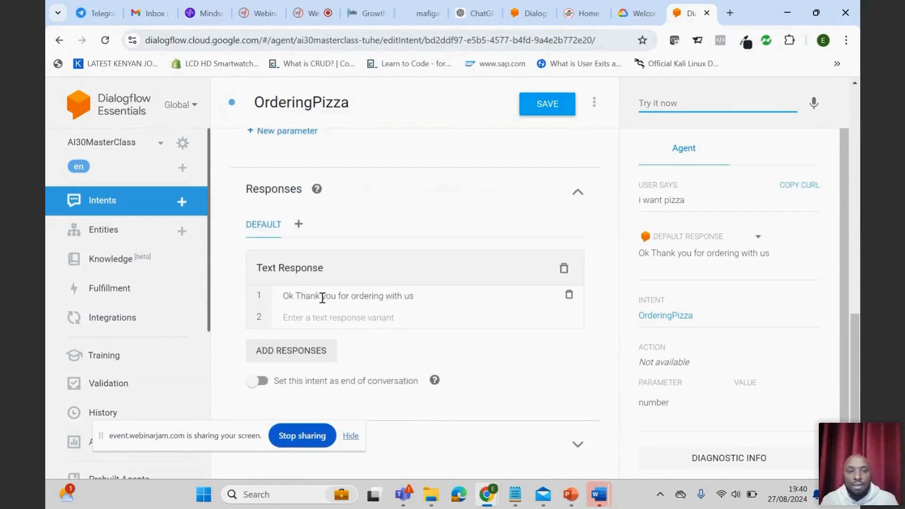
scroll(366, 224, up, 5)
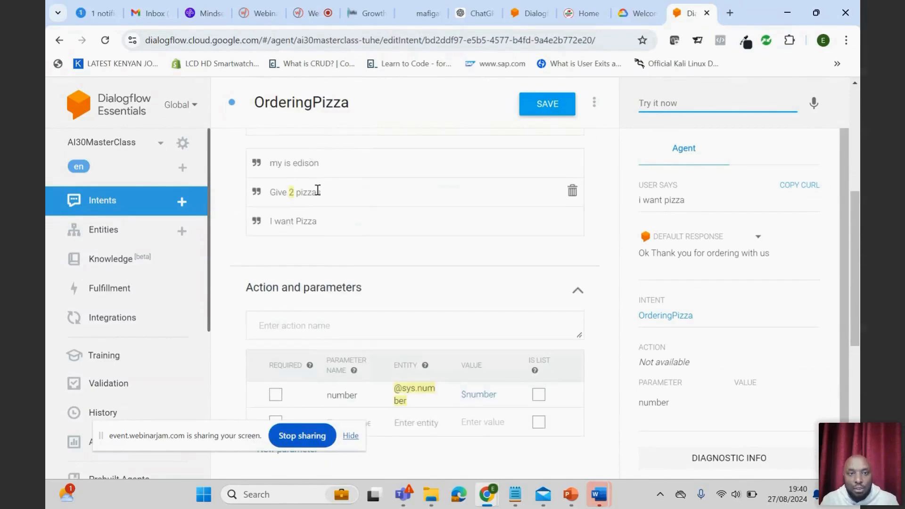
scroll(367, 314, down, 1)
scroll(367, 314, down, 5)
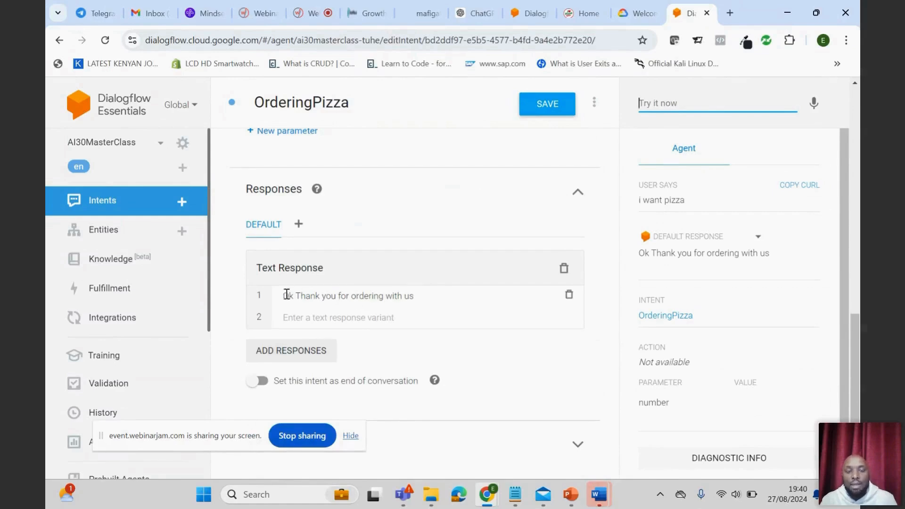
scroll(452, 312, up, 6)
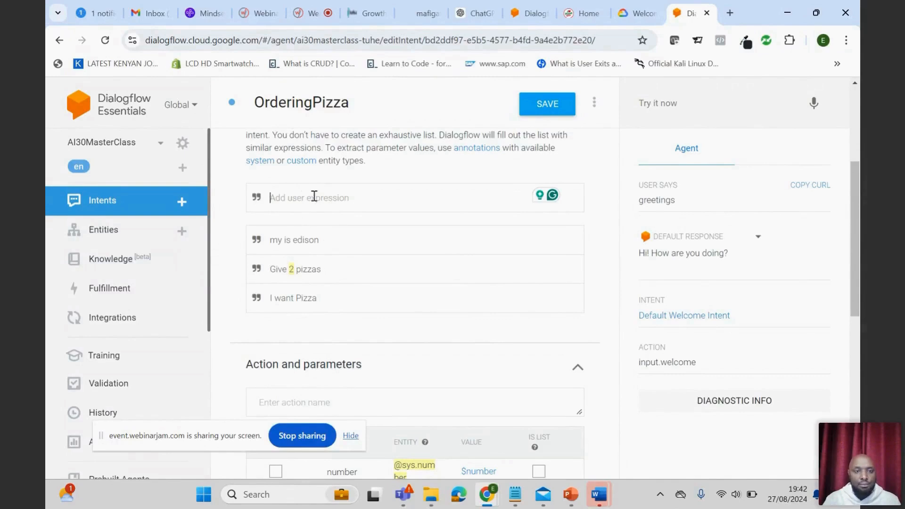
text(m)
key(BackSpace)
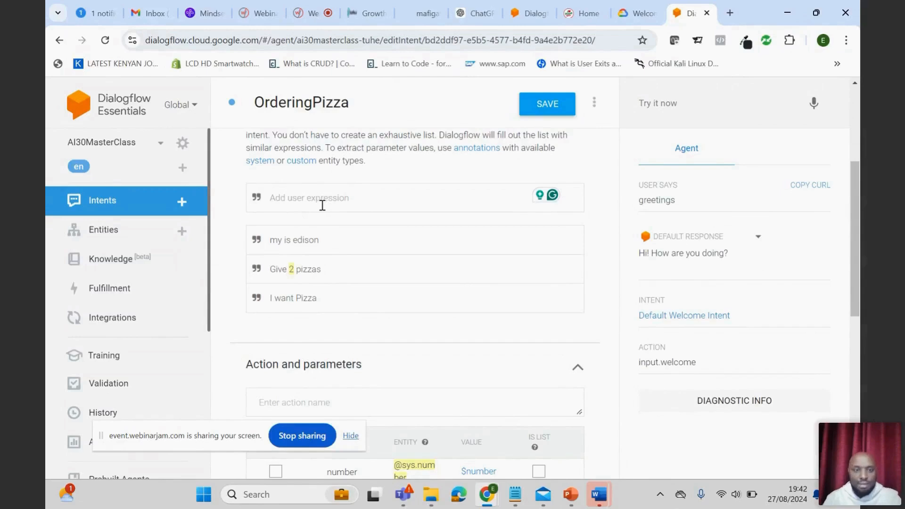
click(314, 241)
drag(325, 239, 294, 239)
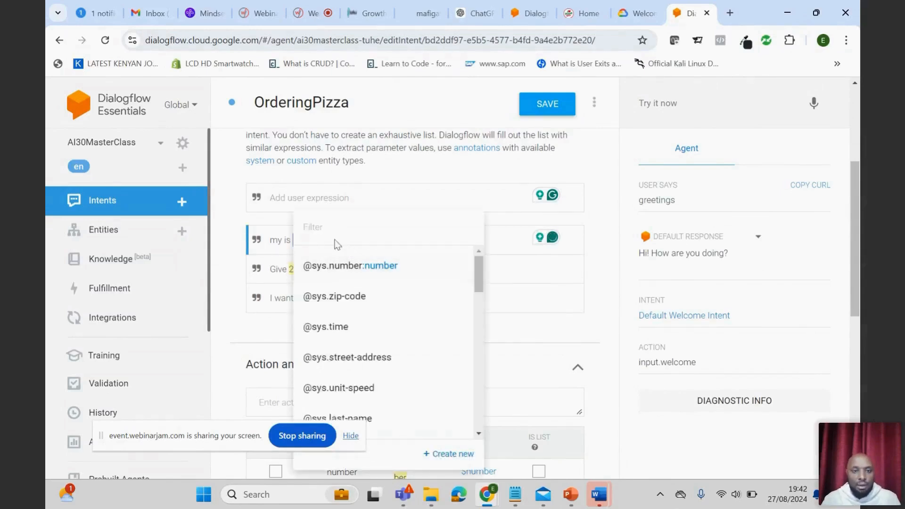
click(501, 246)
drag(325, 241, 293, 238)
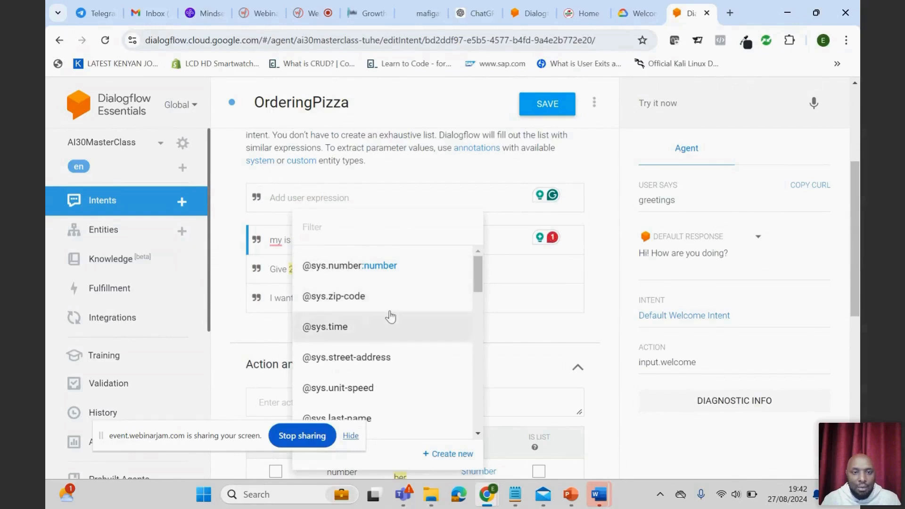
scroll(390, 316, down, 4)
scroll(389, 316, up, 3)
scroll(390, 314, down, 2)
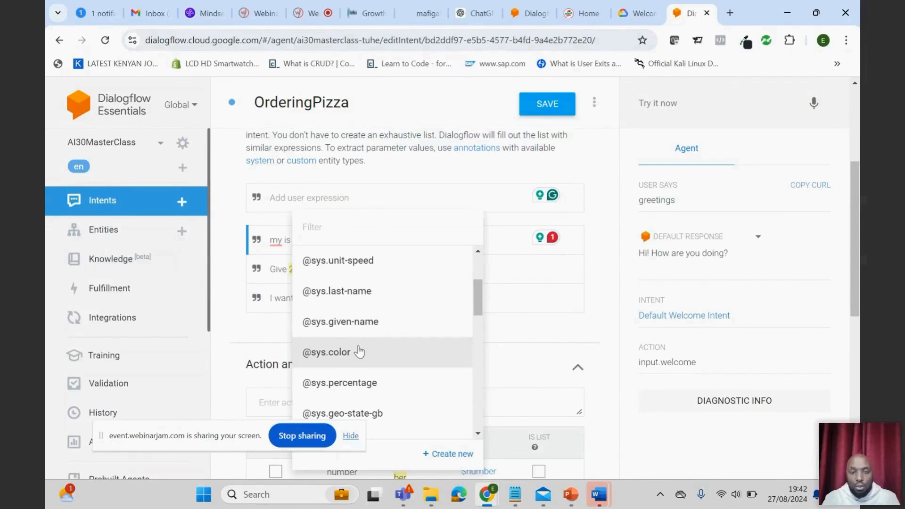
click(351, 322)
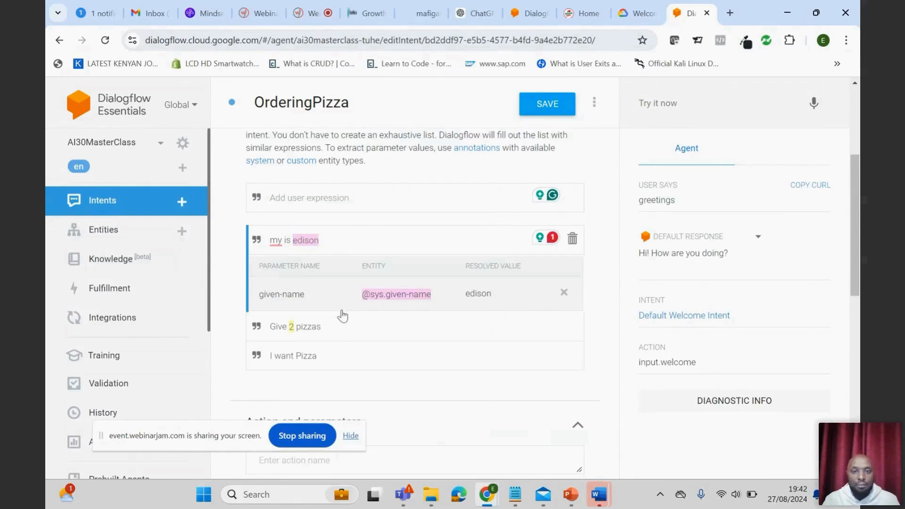
- Mark the given-name parameter as required in the OrderingPizza intent's action and parameters
scroll(371, 344, down, 3)
scroll(430, 247, down, 3)
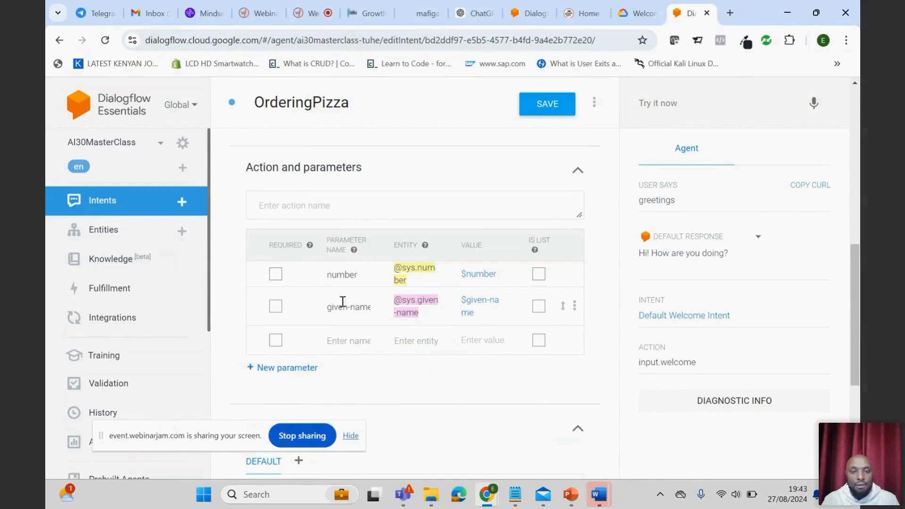
click(476, 309)
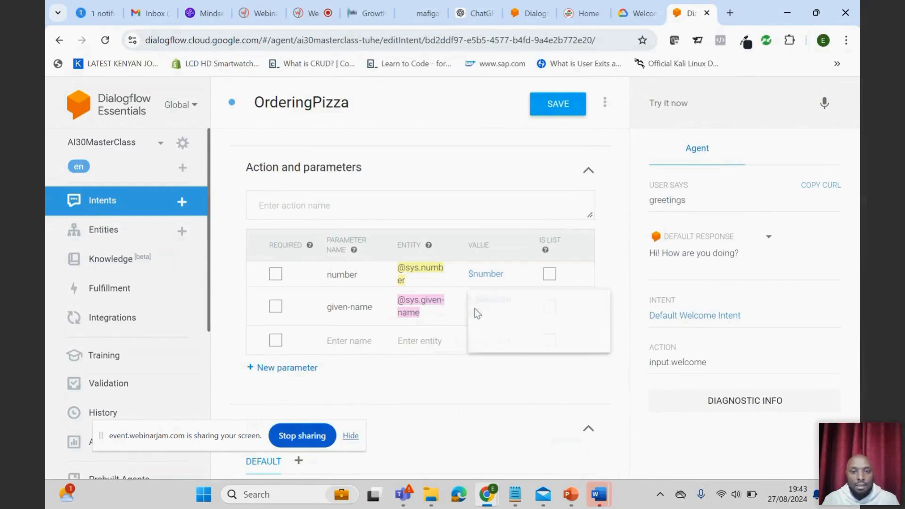
click(428, 314)
click(275, 308)
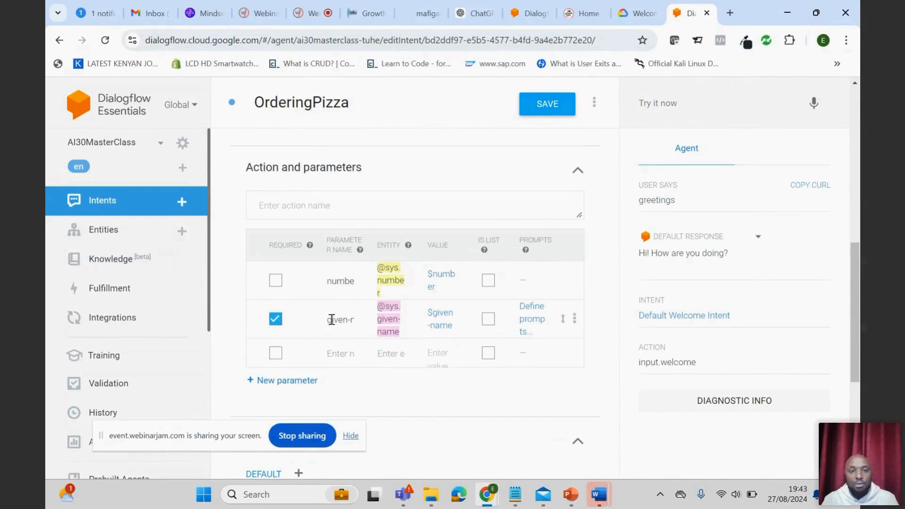
- Define the prompt "What is your name" for the required given-name parameter
click(534, 314)
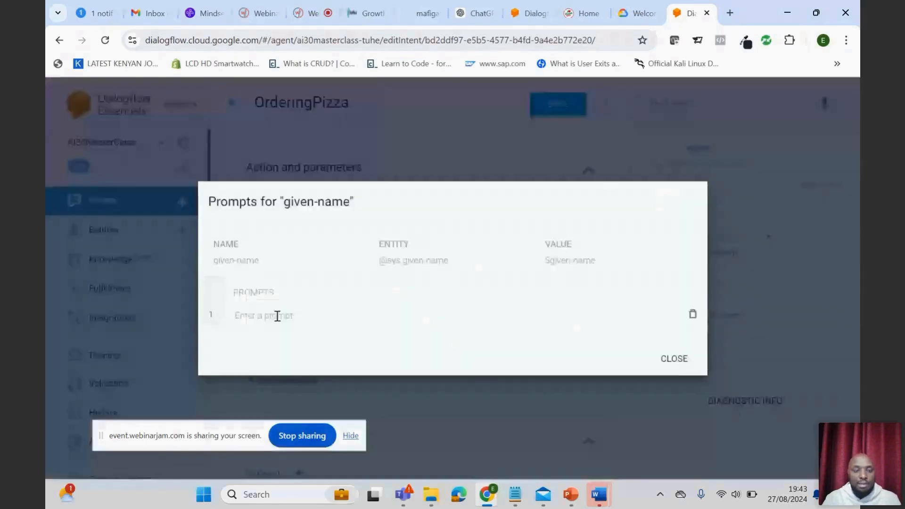
text(W)
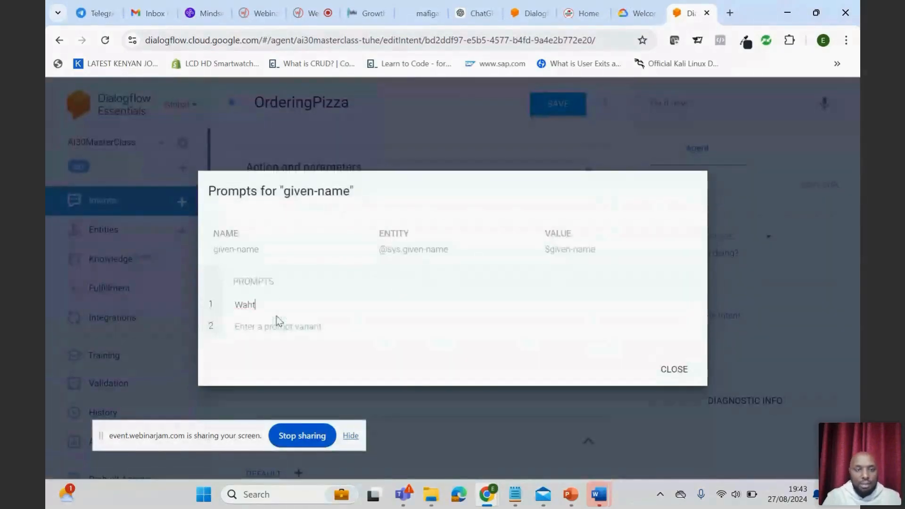
text(hat is your name)
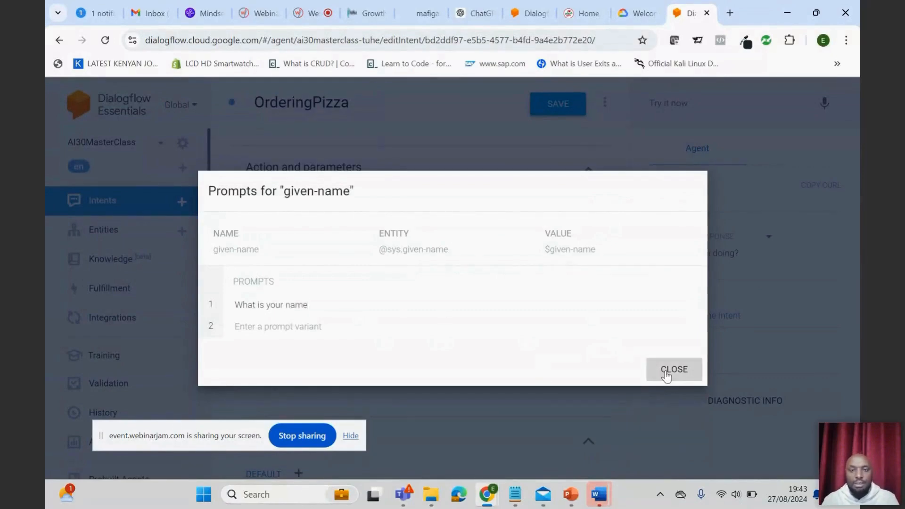
click(668, 371)
- Test the agent in the console with the messages "hi" and "i need pizza"
scroll(424, 351, up, 10)
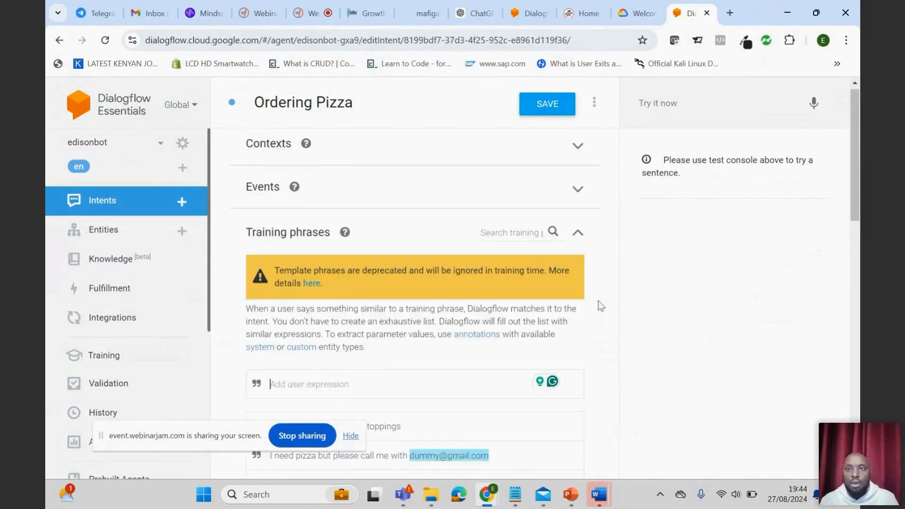
click(655, 103)
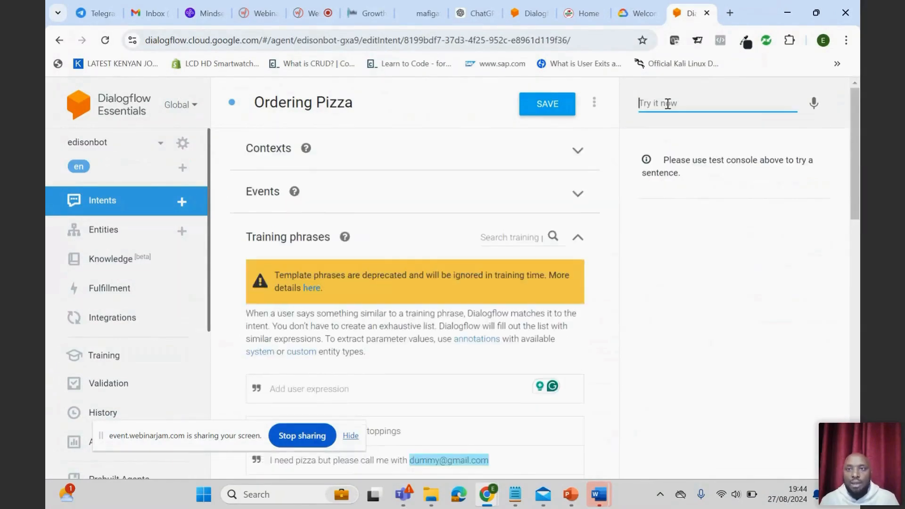
text(hi)
key(Return)
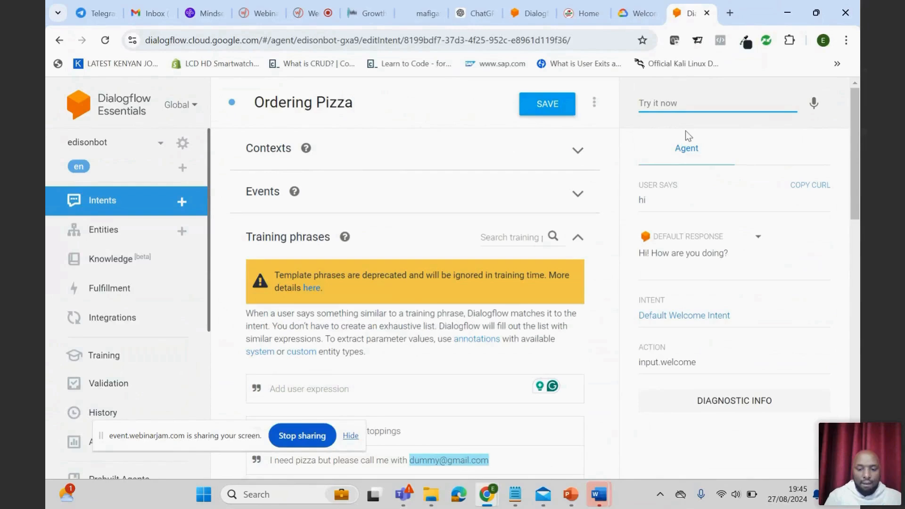
text(i need )
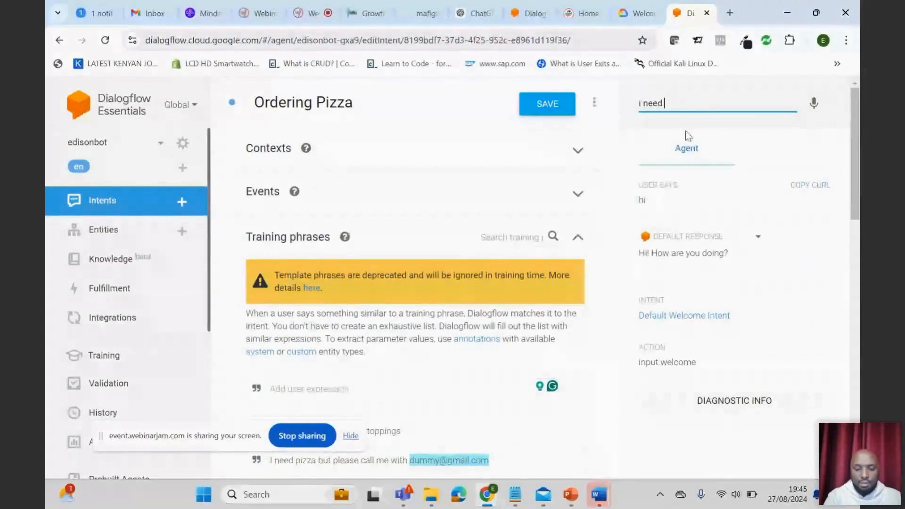
text(pi)
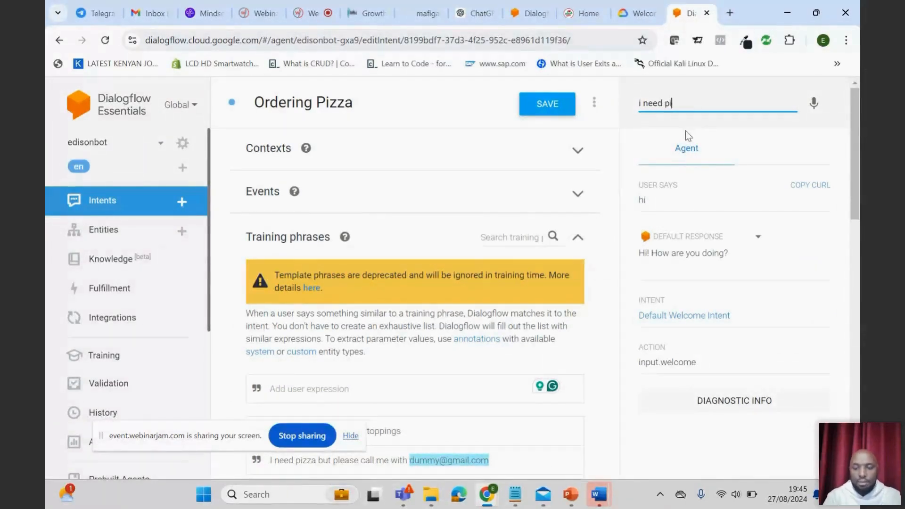
text(zza)
key(Return)
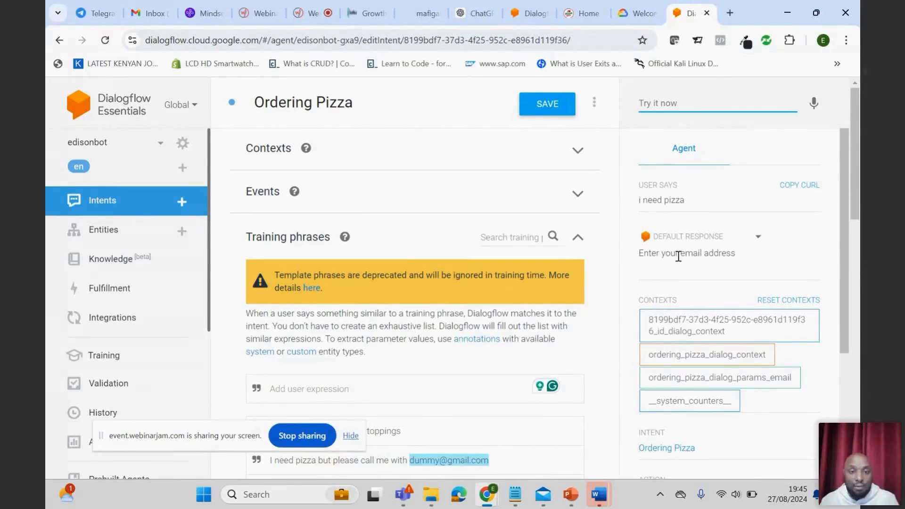
- Examine the entities assigned to the e-mail address and to "cheese" in the Ordering Pizza training phrases
scroll(430, 336, down, 2)
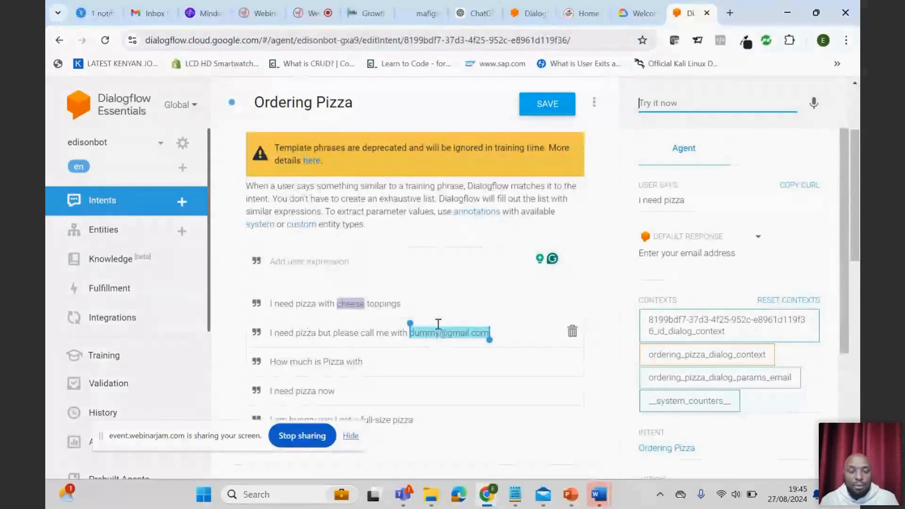
click(425, 336)
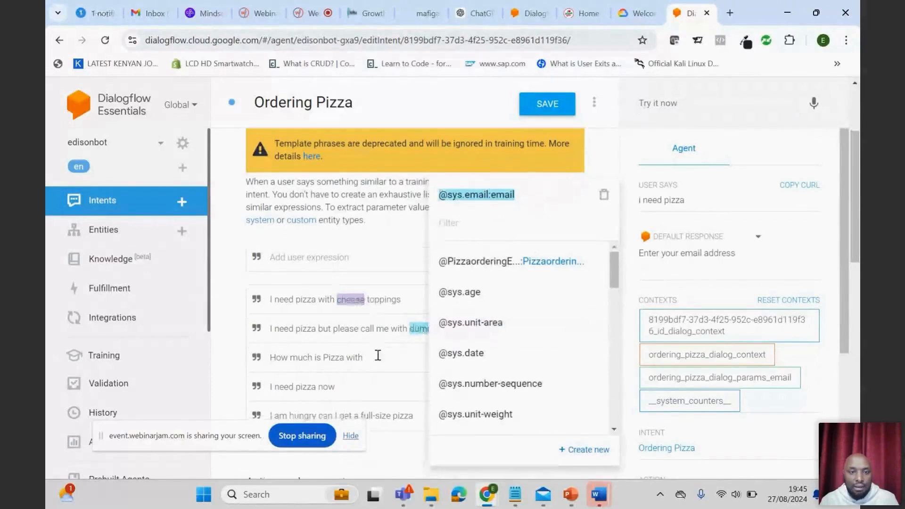
scroll(375, 356, down, 3)
scroll(378, 356, up, 2)
click(381, 326)
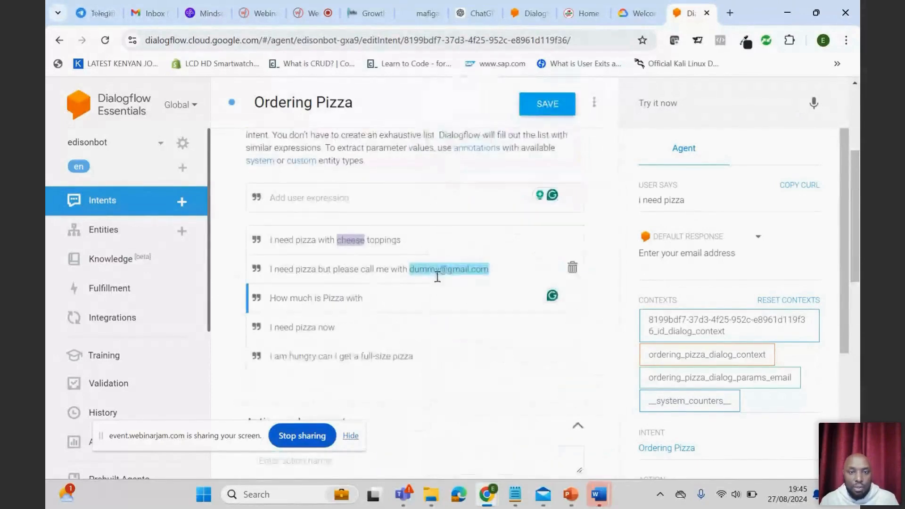
click(345, 242)
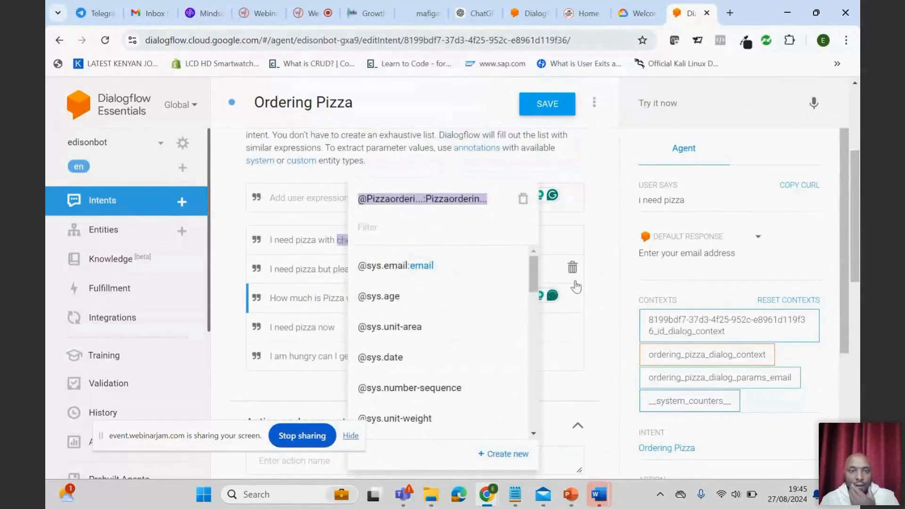
click(585, 268)
scroll(440, 330, up, 3)
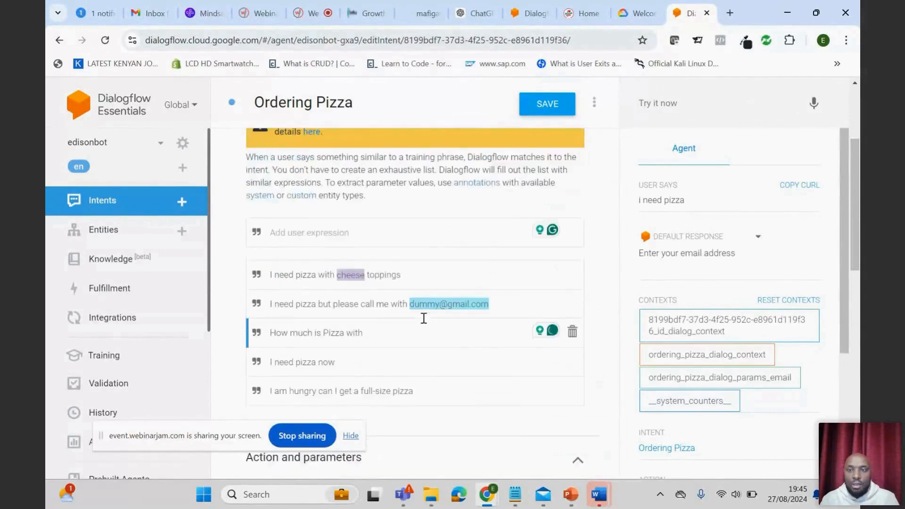
- Answer the agent's e-mail prompt in the test console with a sample e-mail address
click(685, 105)
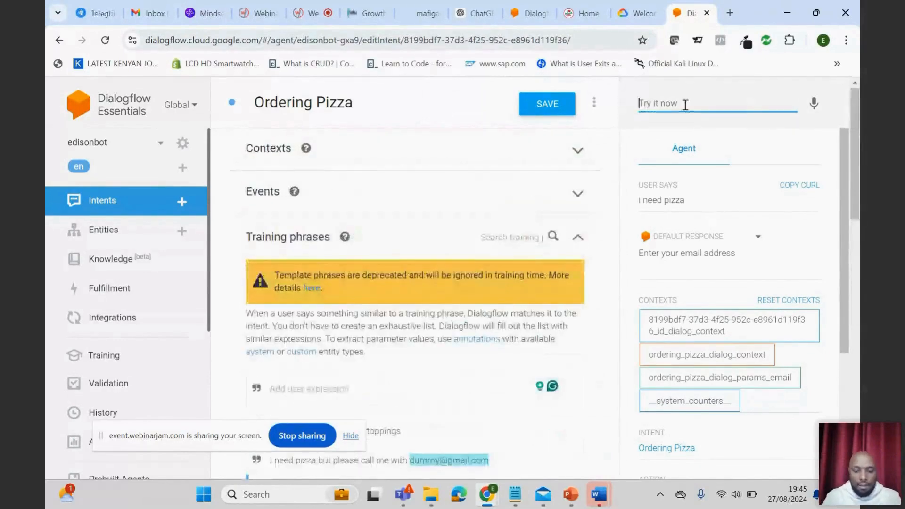
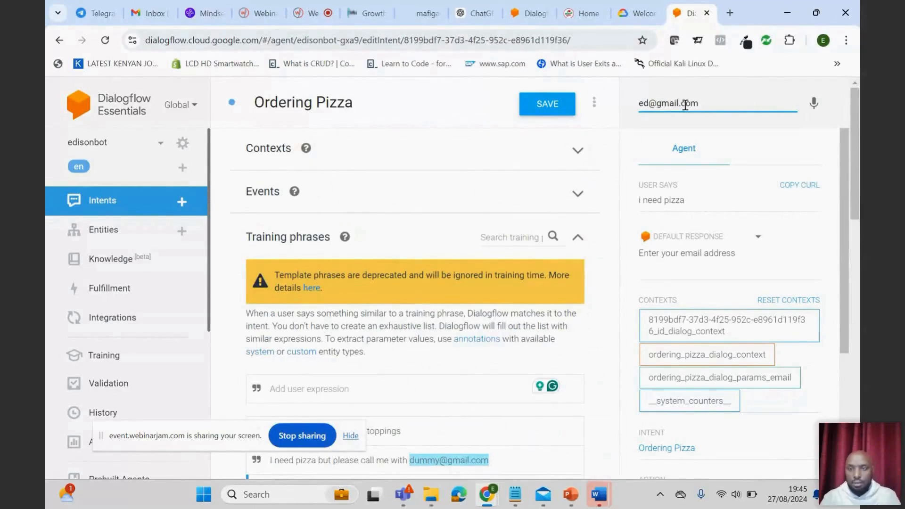
key(Return)
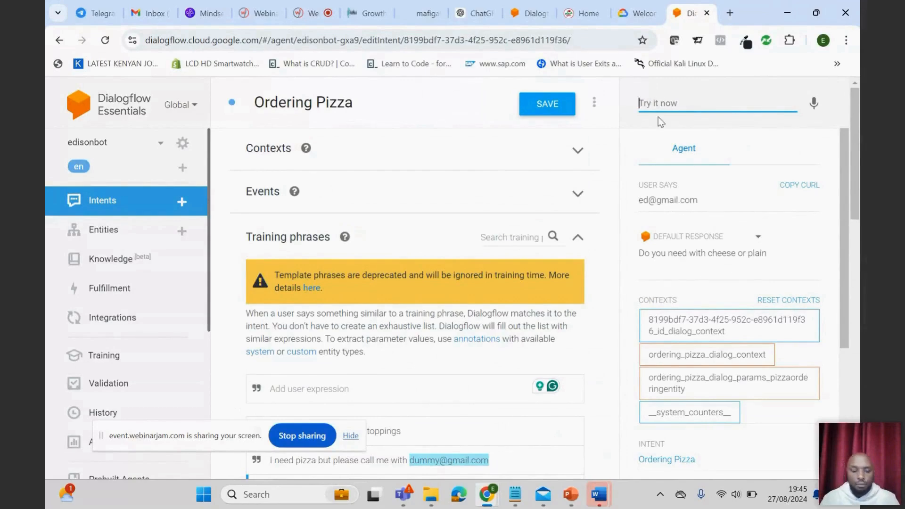
- Answer the agent's cheese-or-plain question in the test console with "cheesee"
text(cheesew)
key(BackSpace)
text(e)
key(Return)
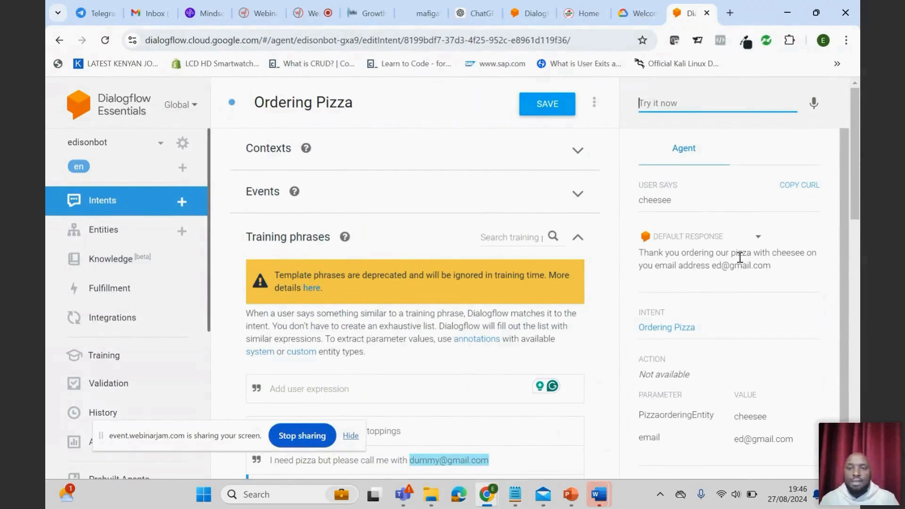
- Compare the agent's reply with the Ordering Pizza intent's text responses, annotated training phrases and required parameters
scroll(480, 339, down, 10)
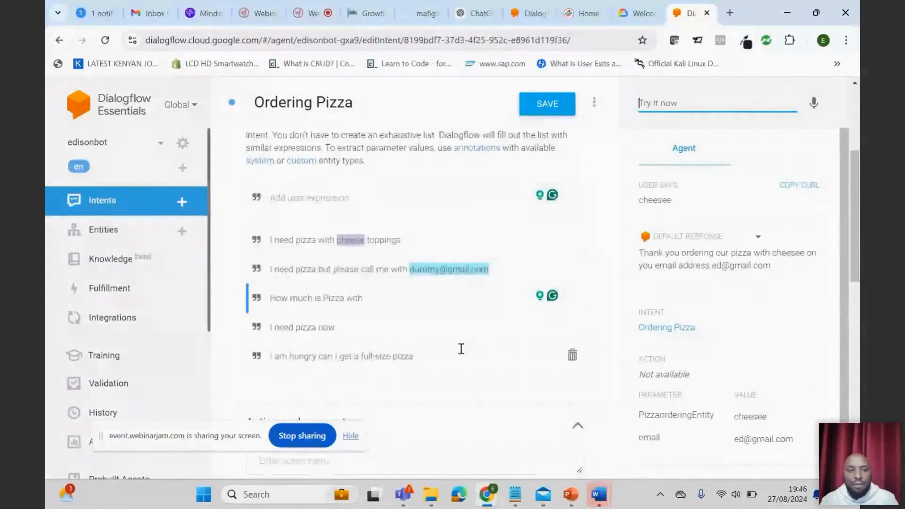
scroll(453, 358, down, 5)
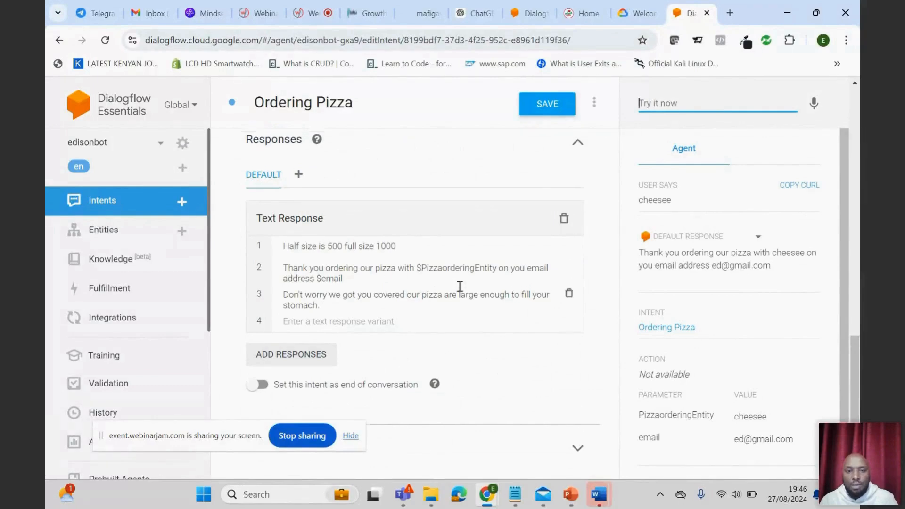
scroll(460, 287, up, 8)
scroll(462, 292, up, 2)
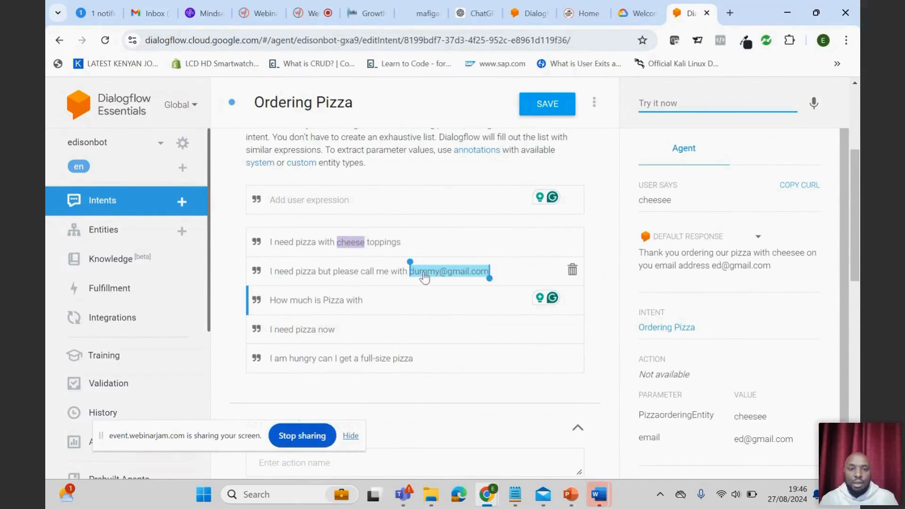
scroll(443, 275, down, 3)
scroll(441, 283, up, 3)
scroll(440, 290, down, 8)
scroll(440, 236, up, 7)
scroll(434, 307, down, 1)
scroll(434, 333, down, 5)
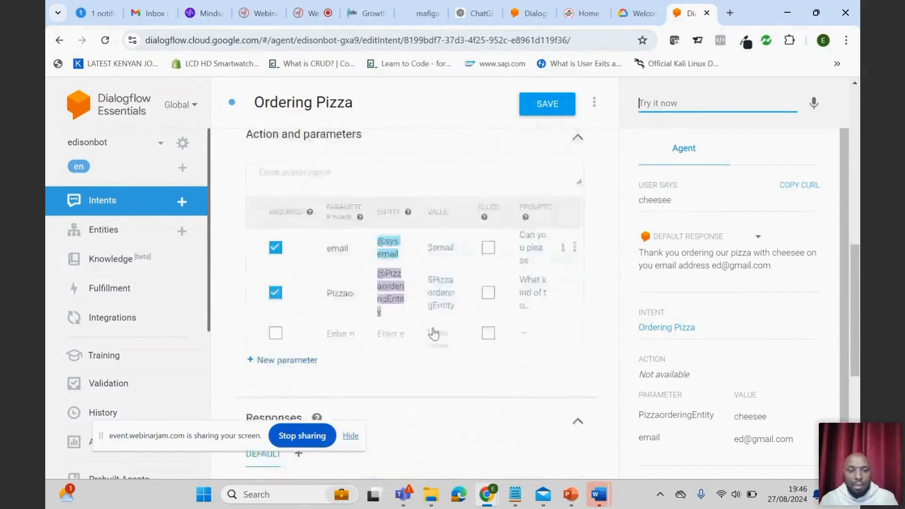
scroll(443, 330, down, 4)
scroll(440, 346, up, 1)
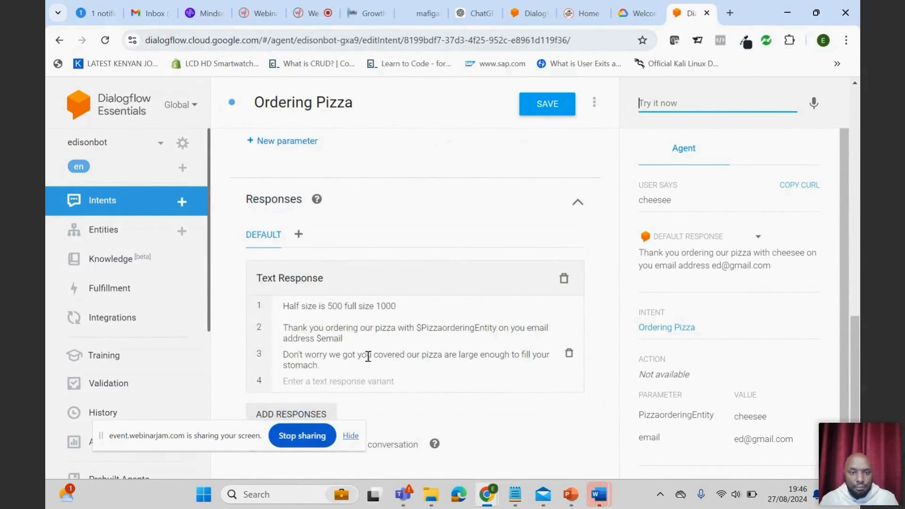
- Remove the ending reference in the second text response, reinsert it as the $email parameter, and save the intent
click(317, 338)
key(BackSpace)
key(BackSpace)
key(BackSpace)
text(sss)
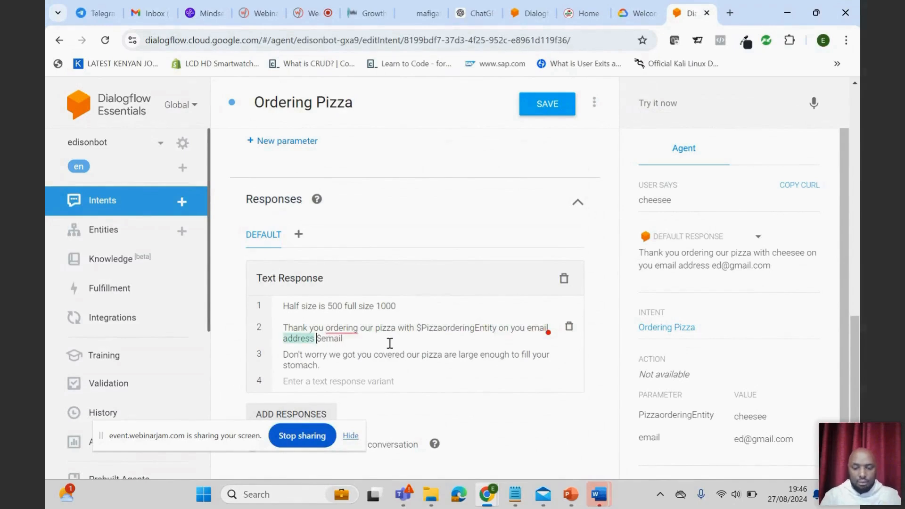
click(366, 344)
key(BackSpace)
key(BackSpace)
key(BackSpace)
key(BackSpace)
key(BackSpace)
key(BackSpace)
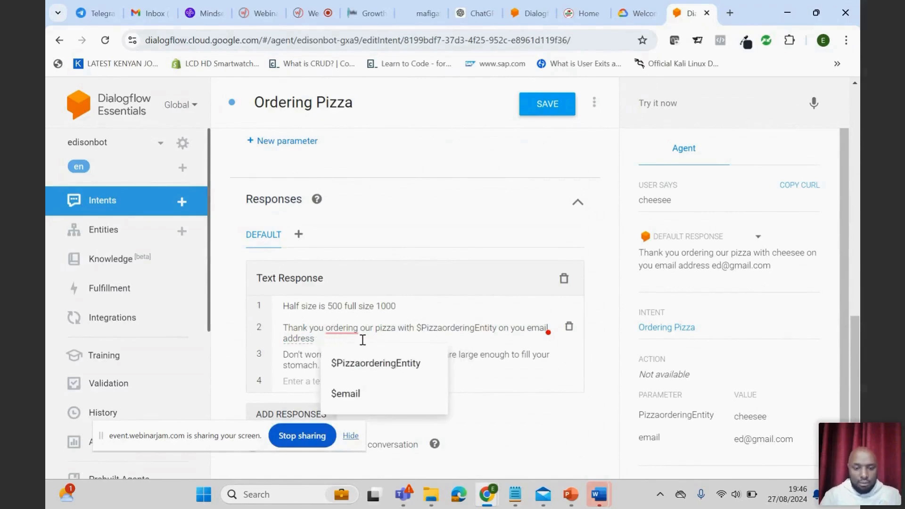
text(4)
key(BackSpace)
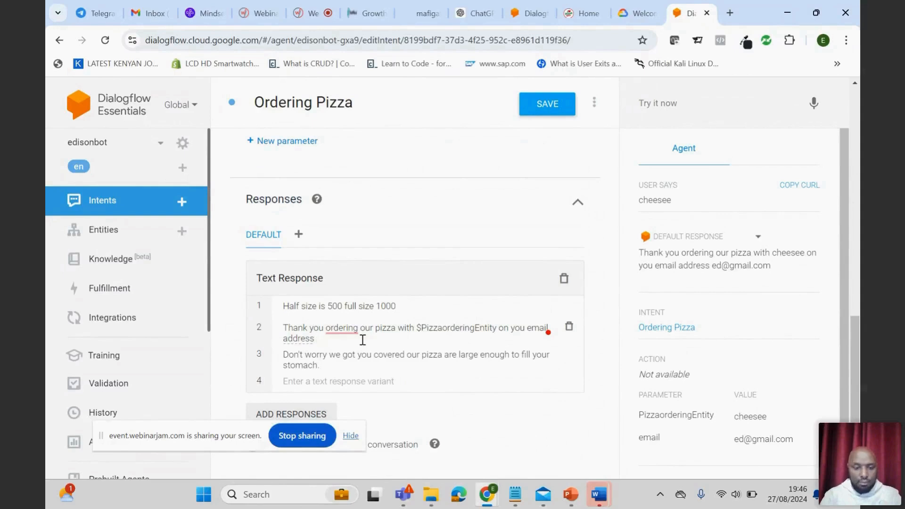
text($)
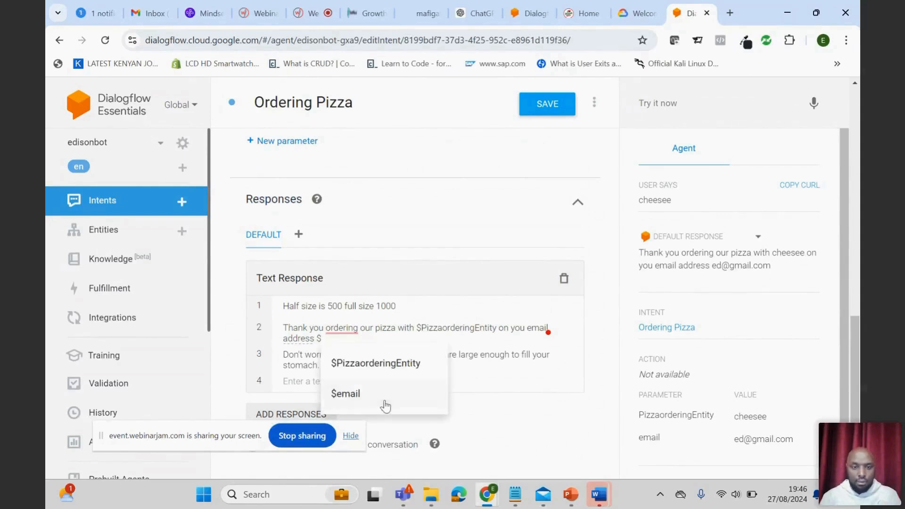
click(362, 401)
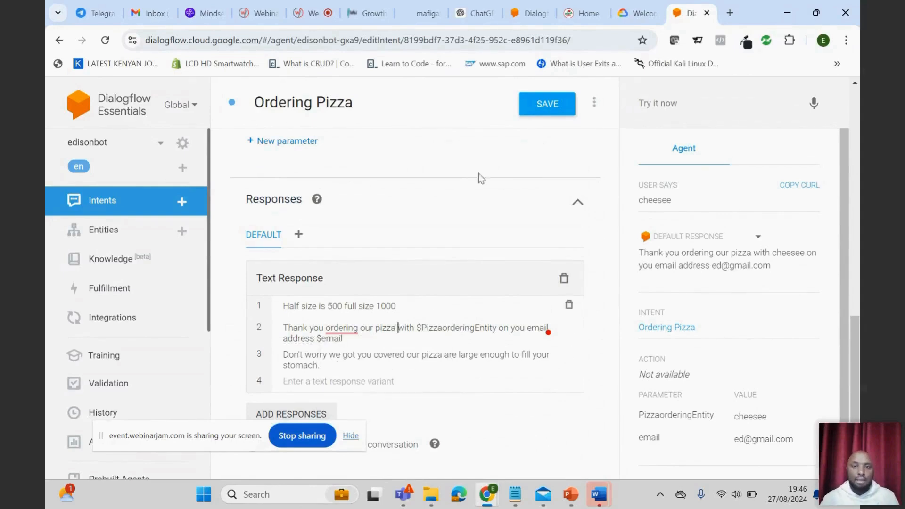
click(544, 104)
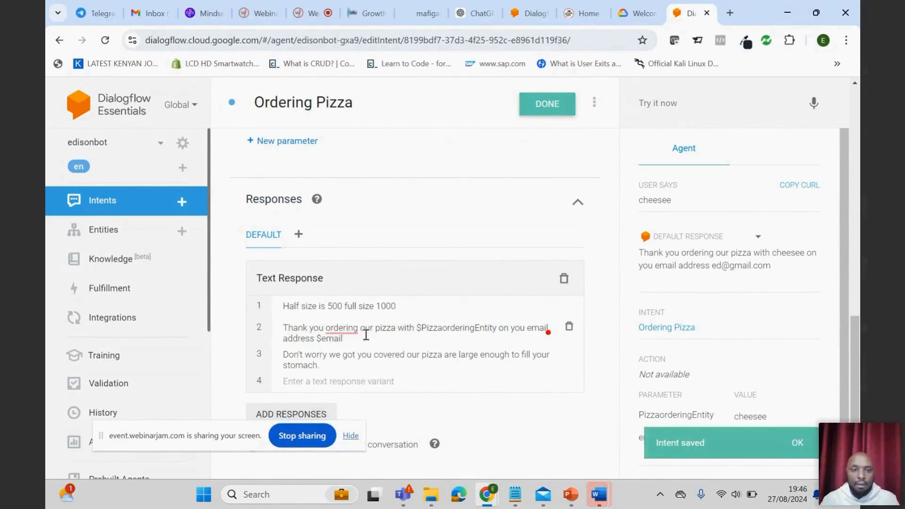
click(342, 329)
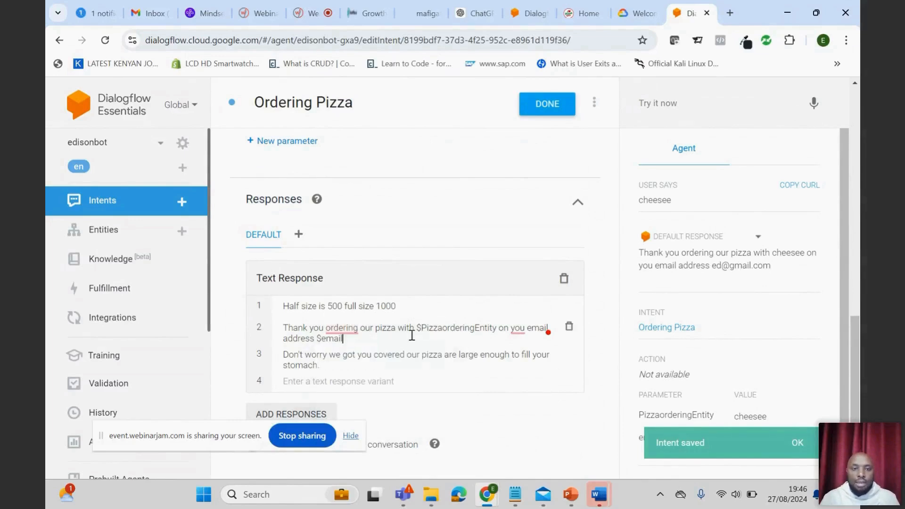
- Restart the test conversation with the agent by sending "hi" followed by "i need pizza"
scroll(525, 313, up, 1)
click(676, 99)
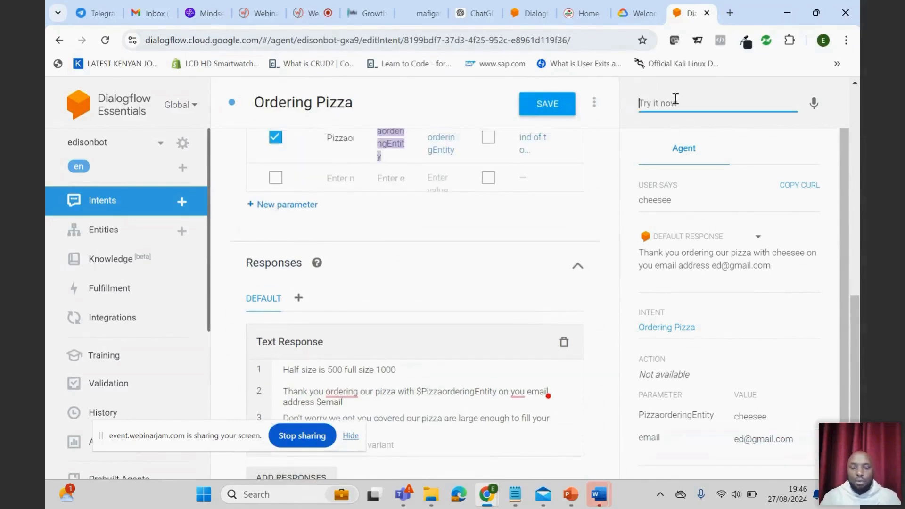
text(hi)
key(Return)
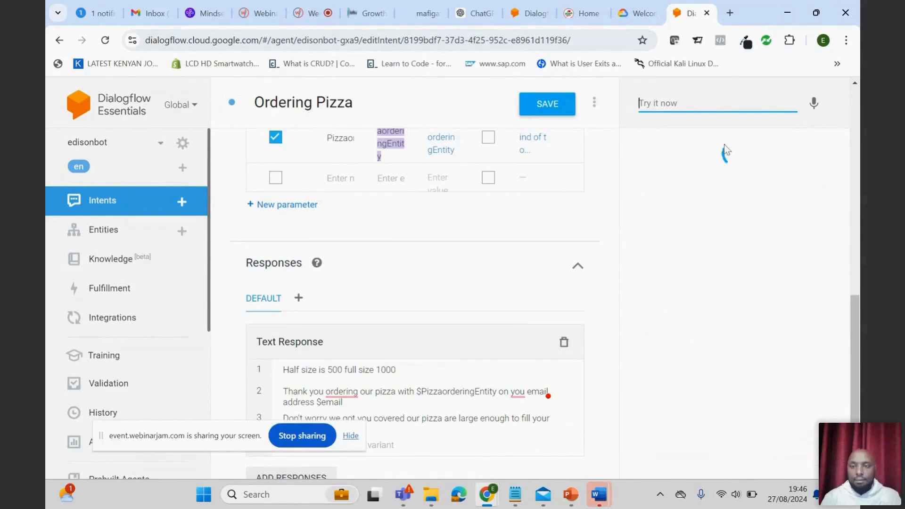
text(i need)
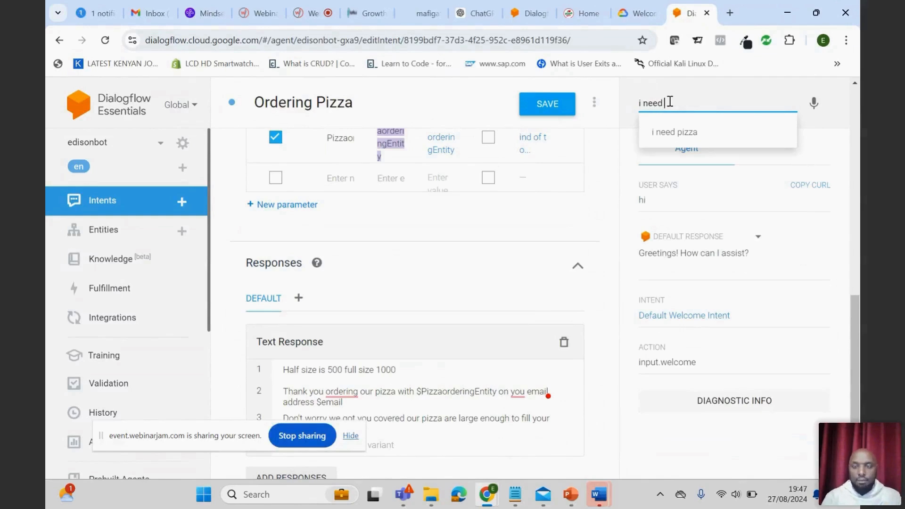
click(679, 135)
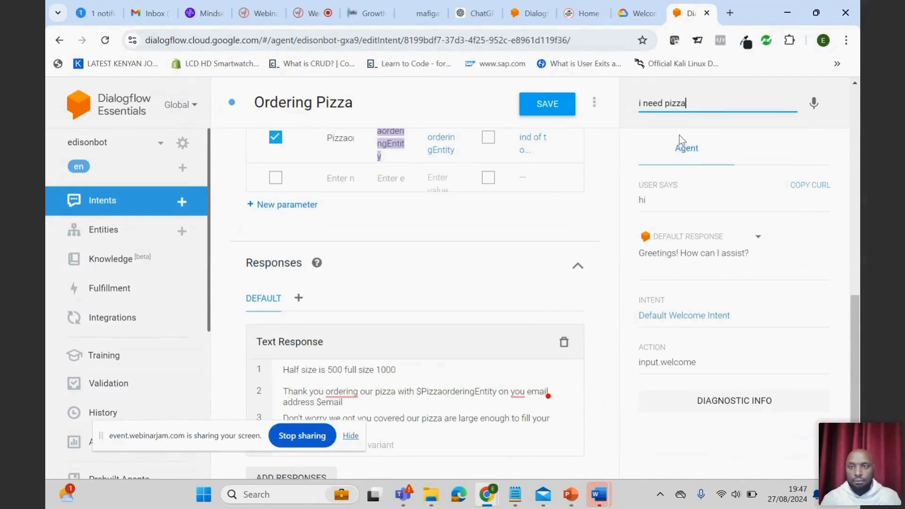
key(Return)
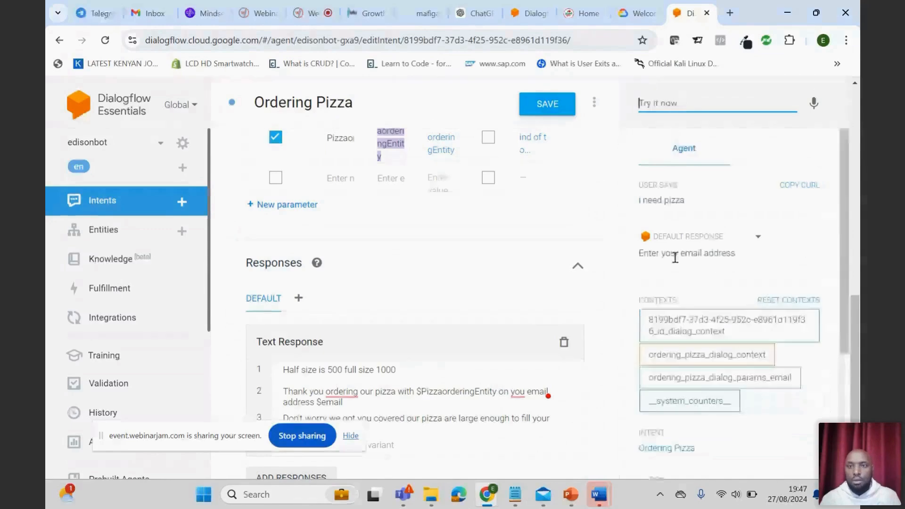
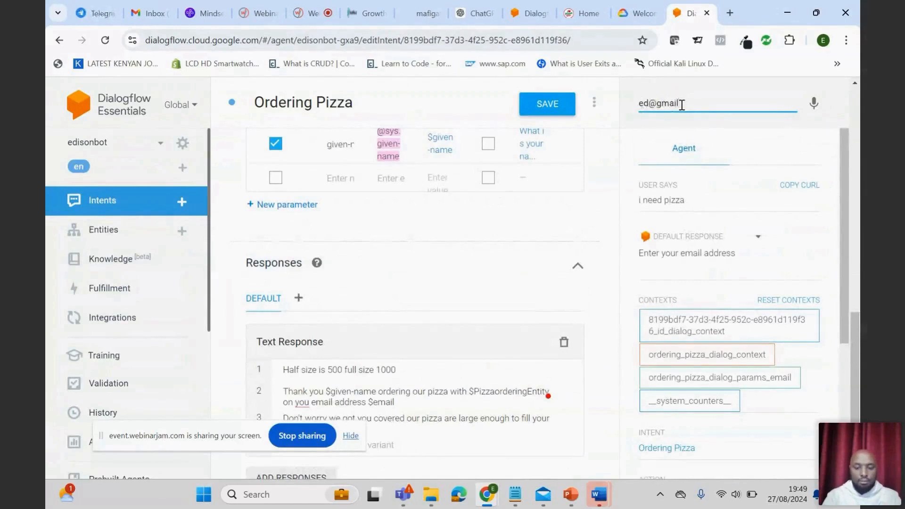
- Answer the agent's prompts in the test console with an email address, "cheese" and the customer's given name
key(Return)
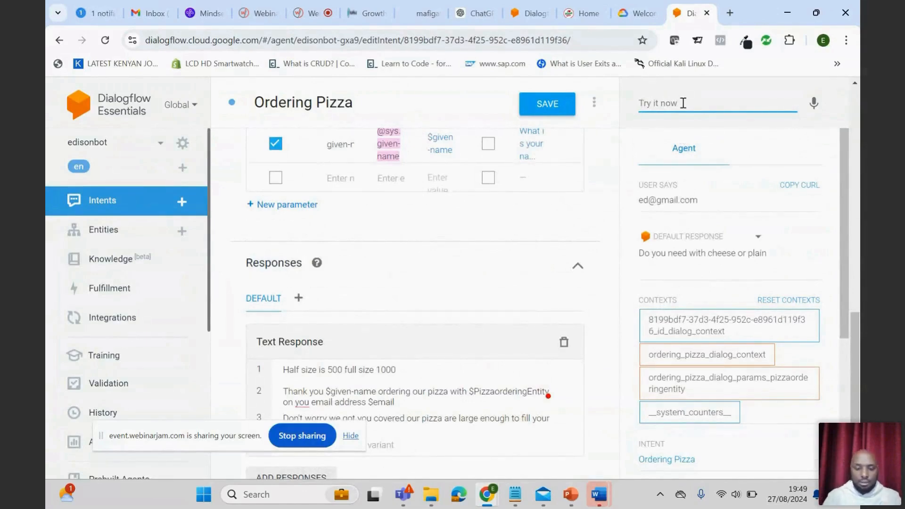
text(chee)
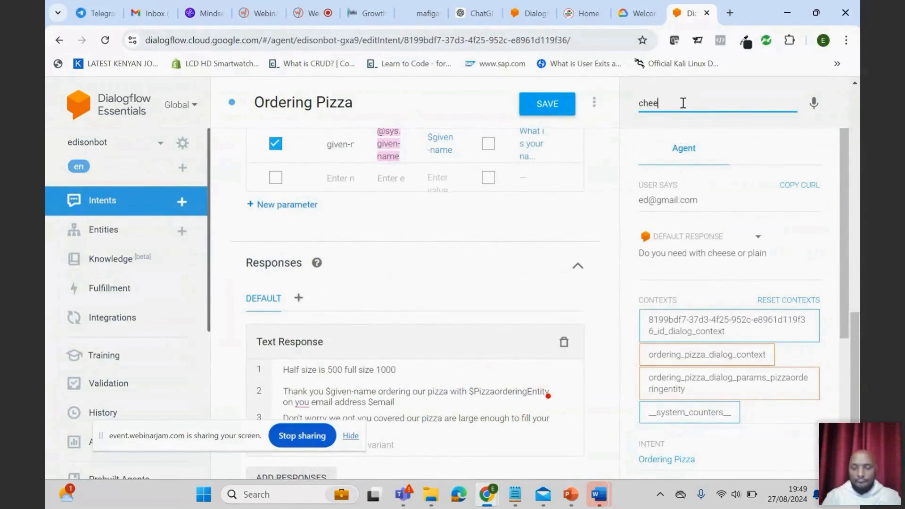
text(se)
key(Return)
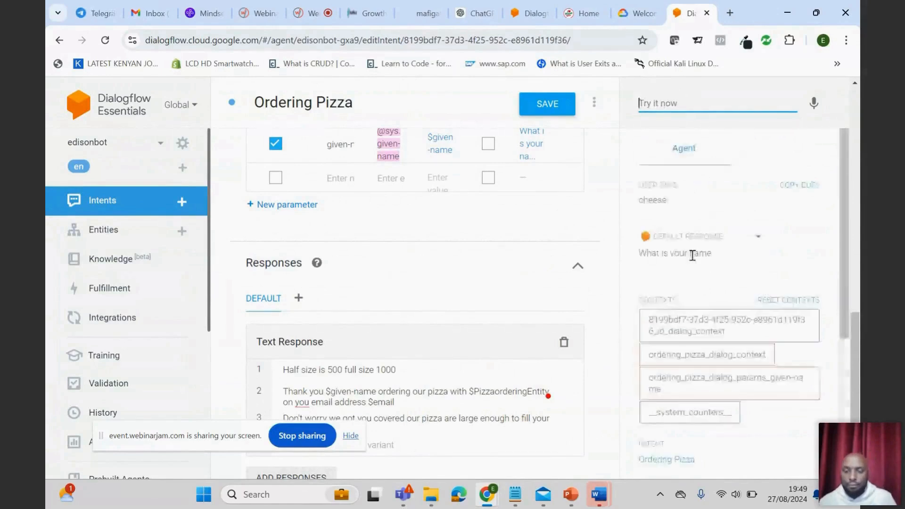
click(669, 101)
text(edison)
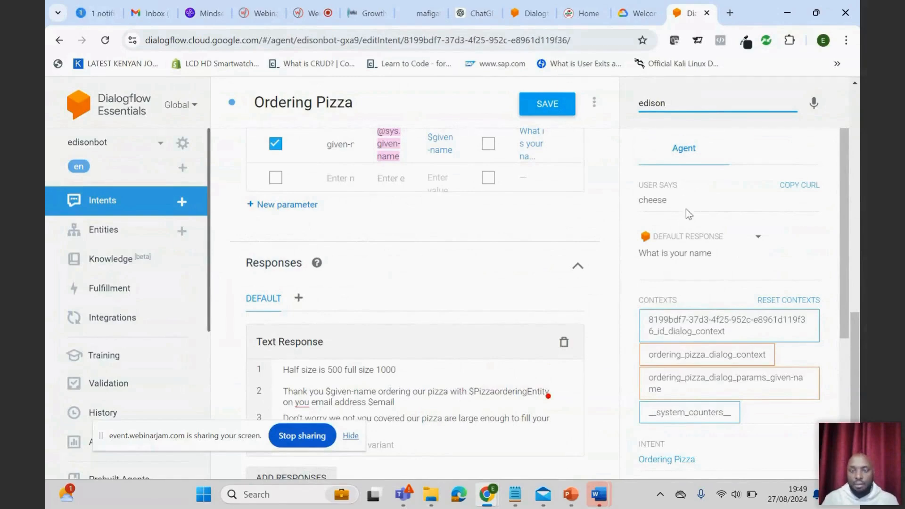
key(Return)
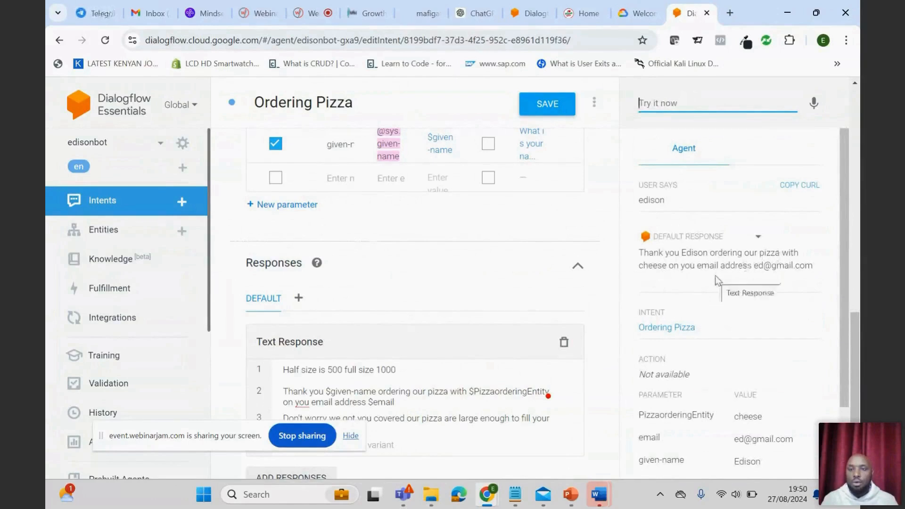
- In the second text response, insert "for" before "ordering" and replace "on you email address" with "your email is"
scroll(428, 329, down, 3)
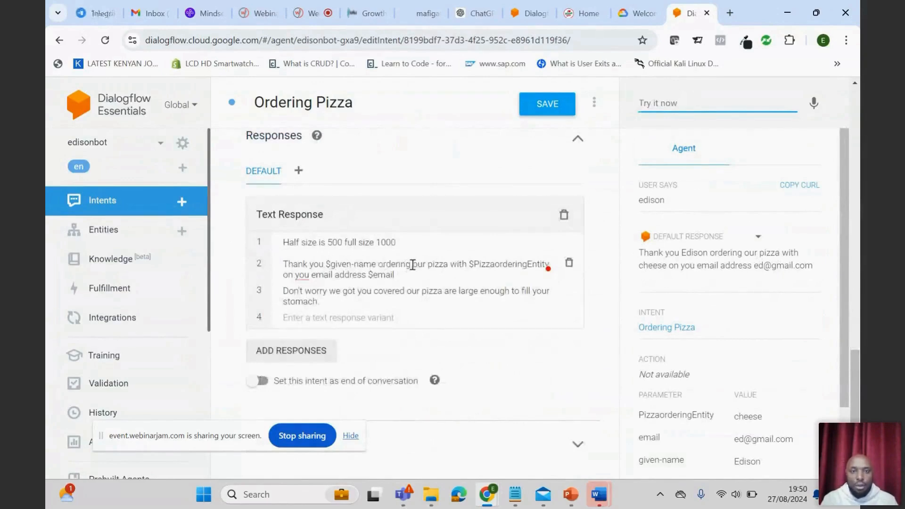
click(382, 265)
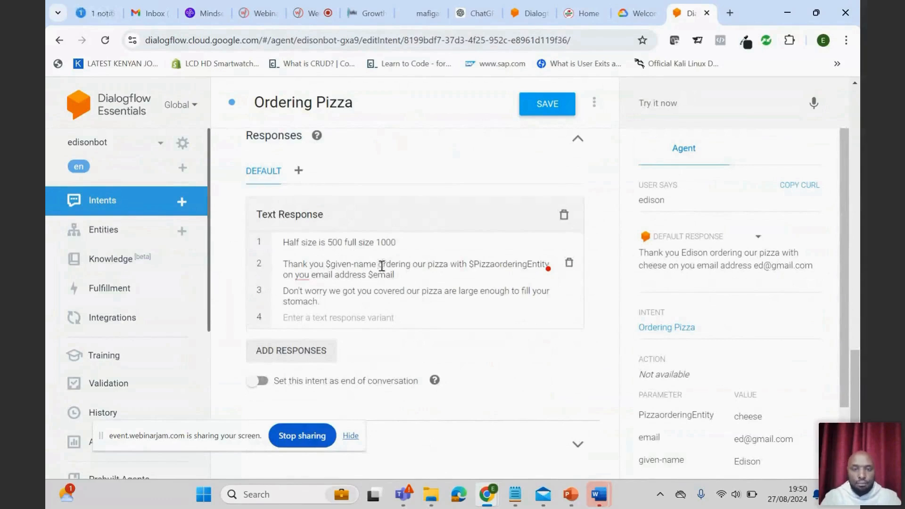
text(for)
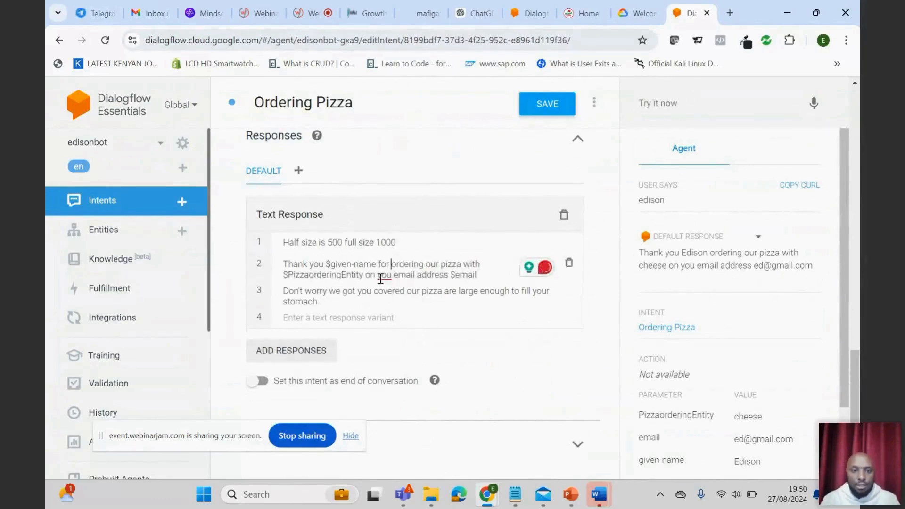
mouse_move(381, 274)
drag(448, 275, 365, 275)
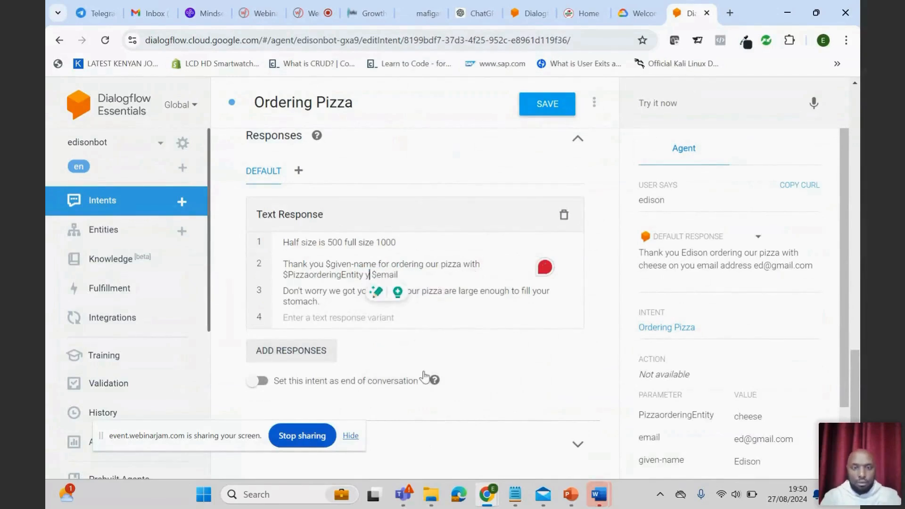
text(your email )
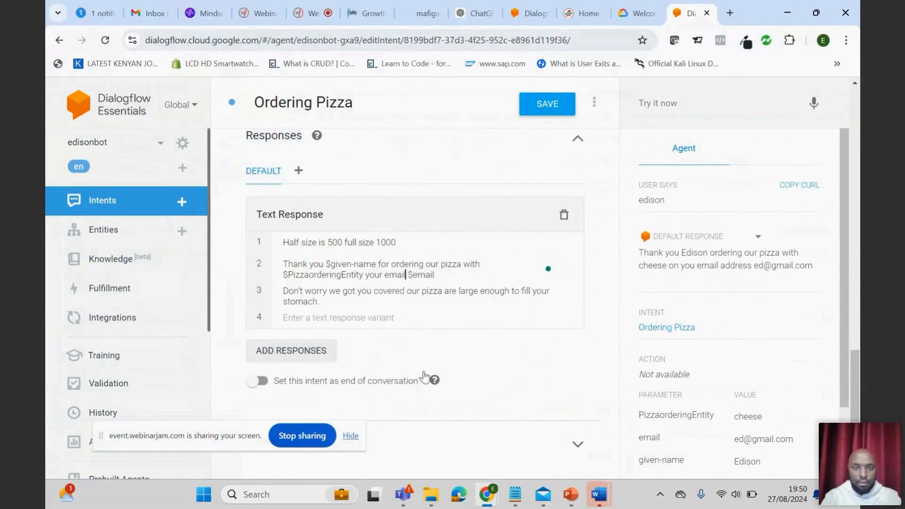
text(is)
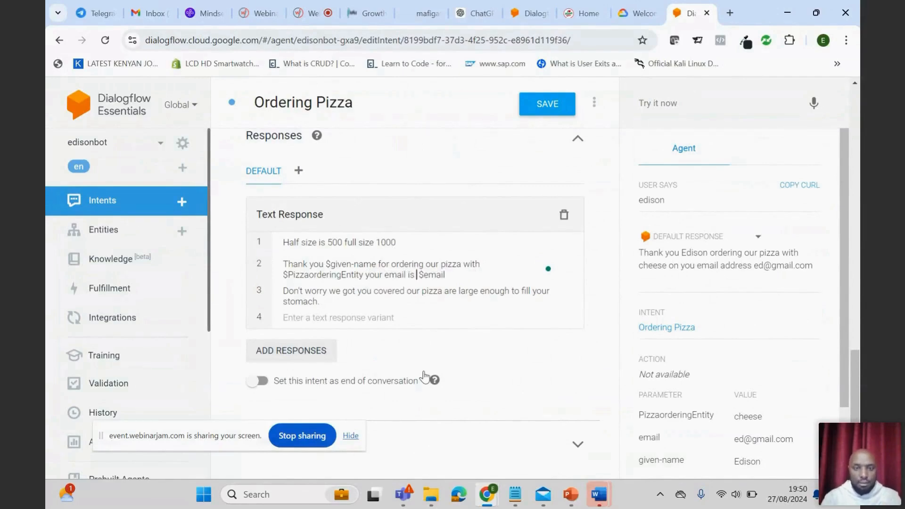
- Append "our delivery guy will contact you soon" after $email in the second text response and save the intent
click(461, 274)
text(our)
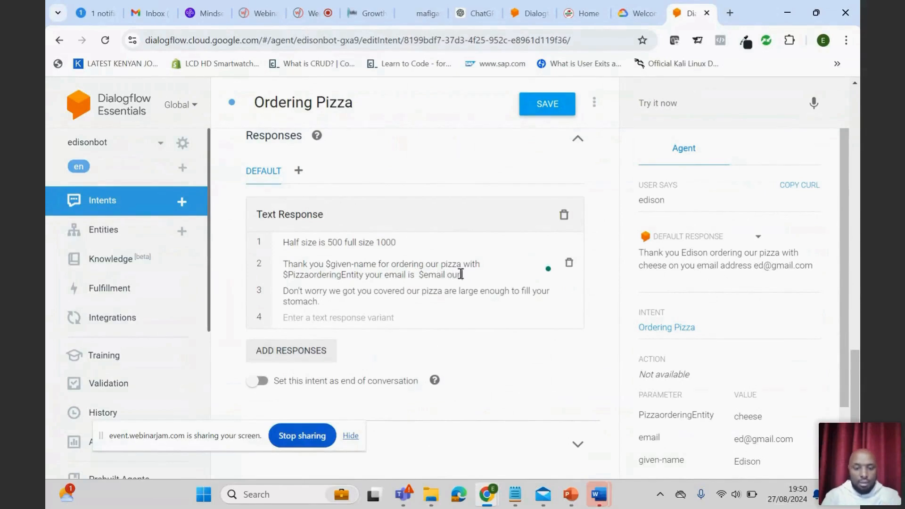
text( delivery gu)
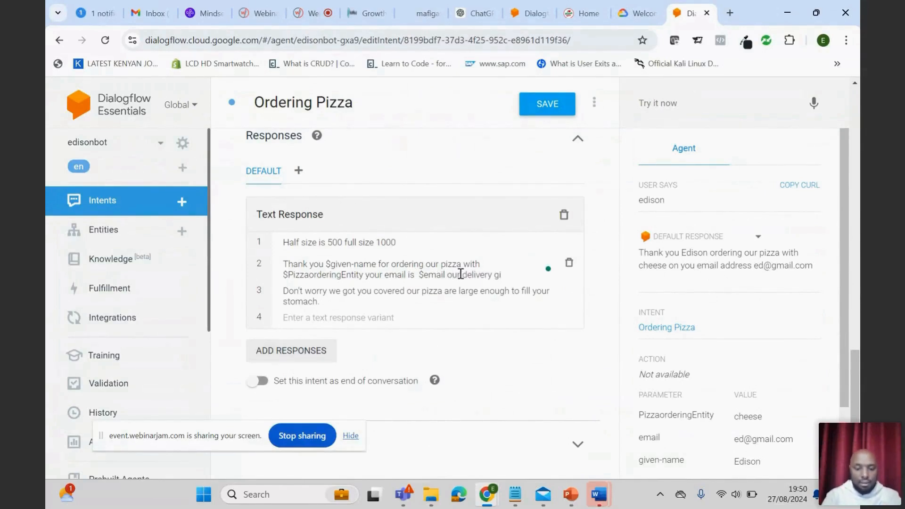
text(y will contact)
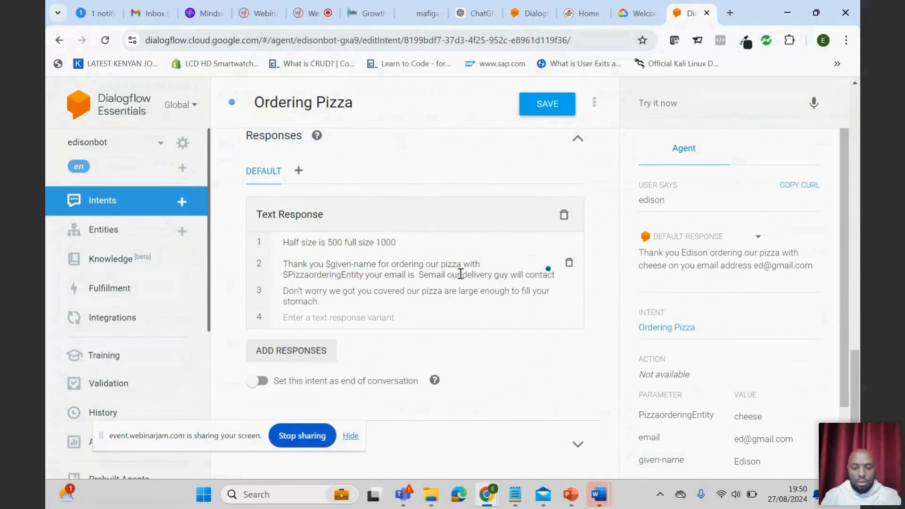
text( you soon)
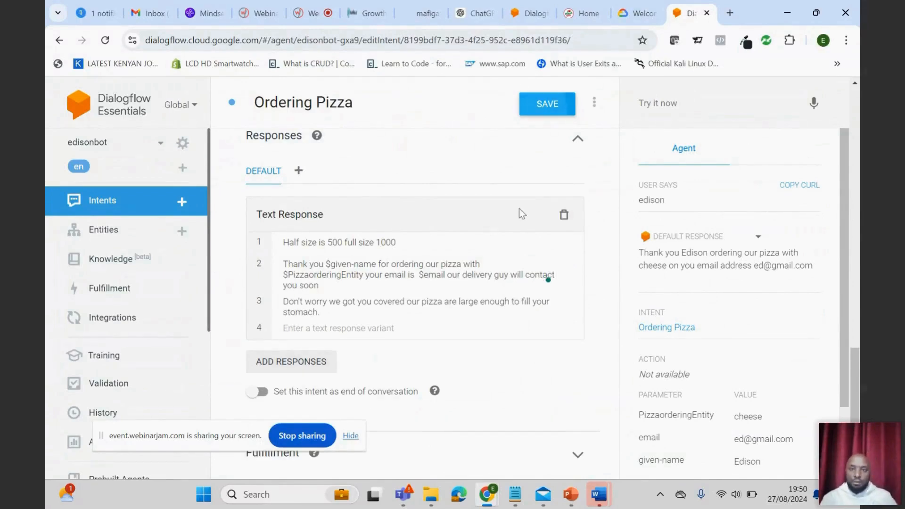
key(ctrl+s)
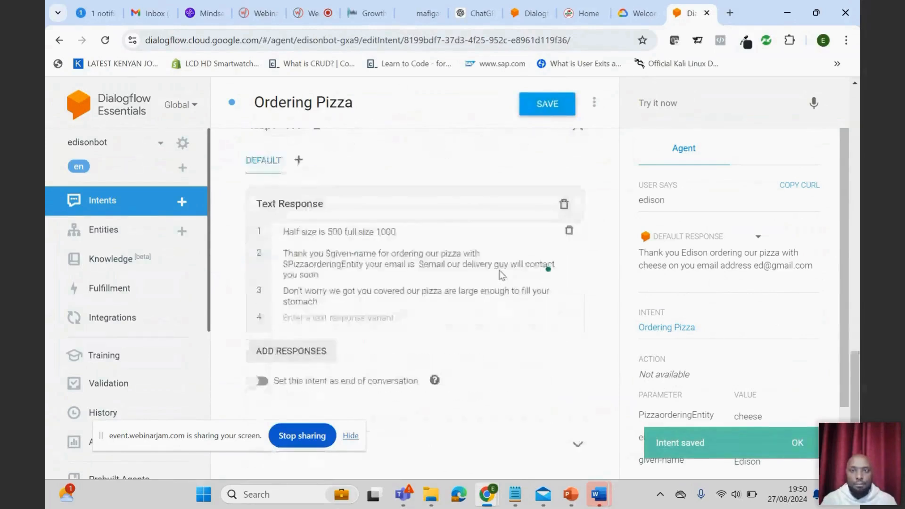
- Start a new test conversation with the agent by sending "hi" followed by "ineed pizza"
scroll(499, 269, up, 4)
click(659, 104)
text(Hi)
key(Return)
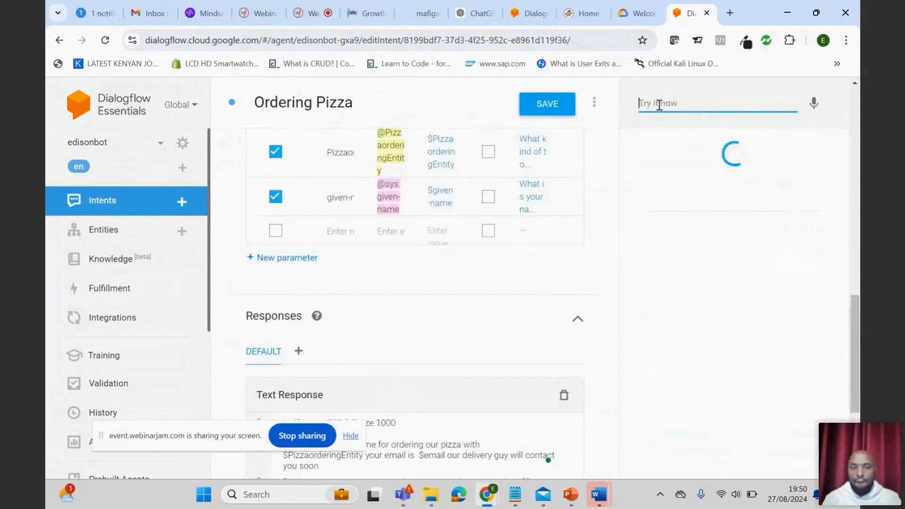
click(663, 105)
text(in)
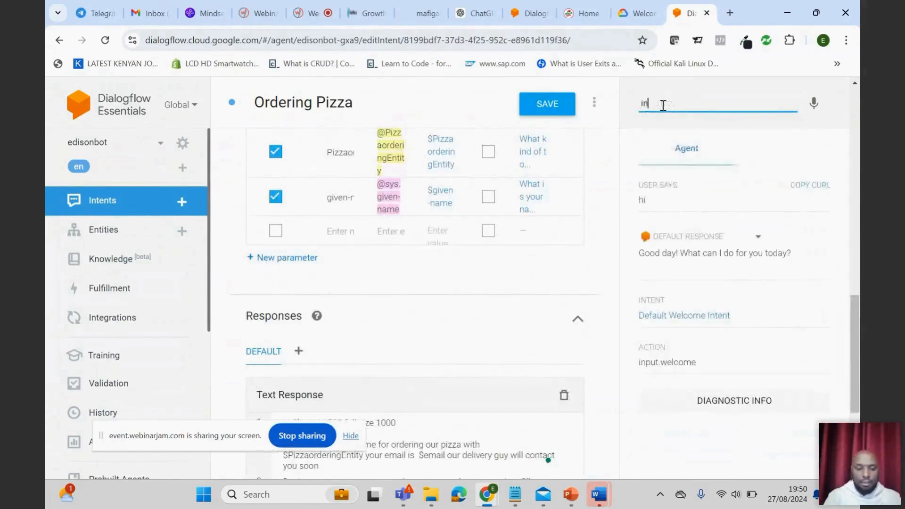
text(eedpizza)
key(Return)
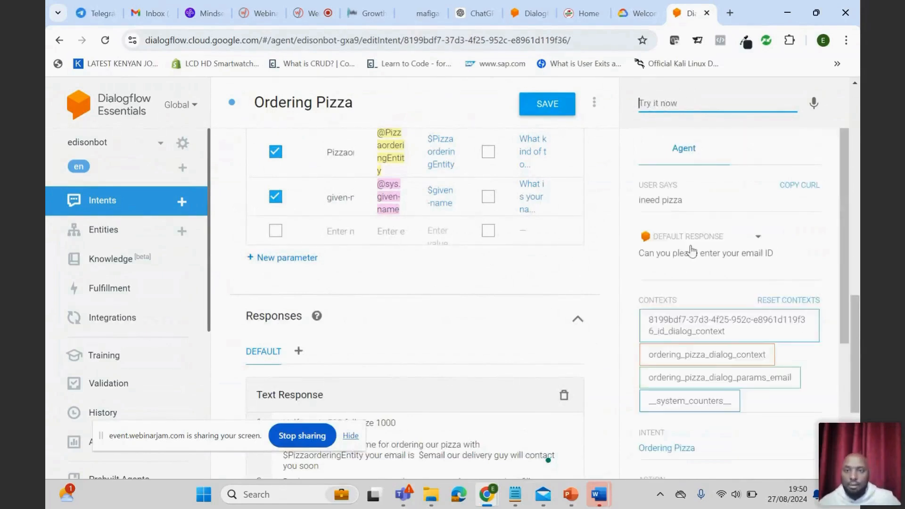
- Complete the test order by giving the agent the email address, "cheese" as the pizza kind and the customer's given name
text(ed)
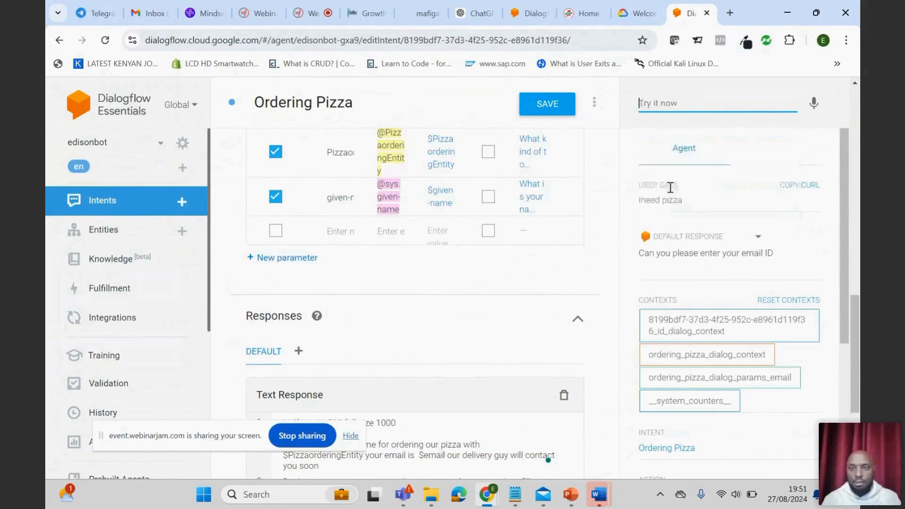
click(669, 184)
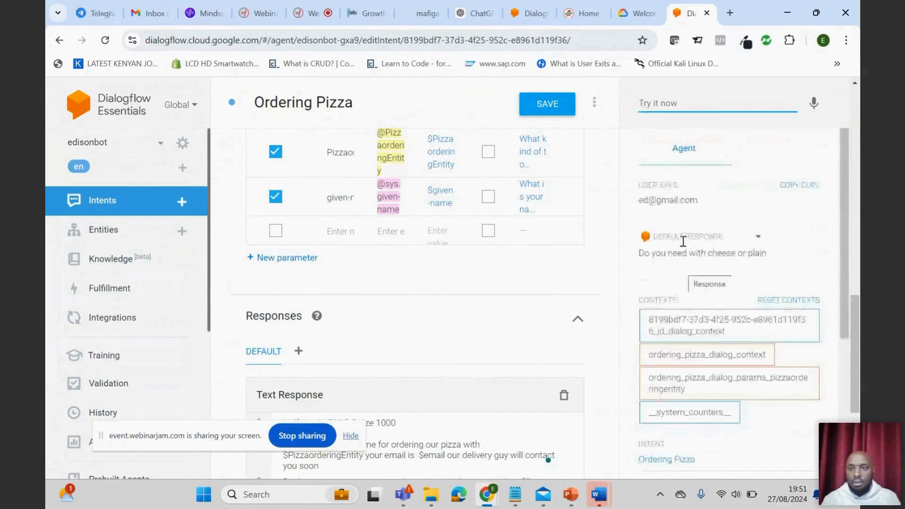
text(c)
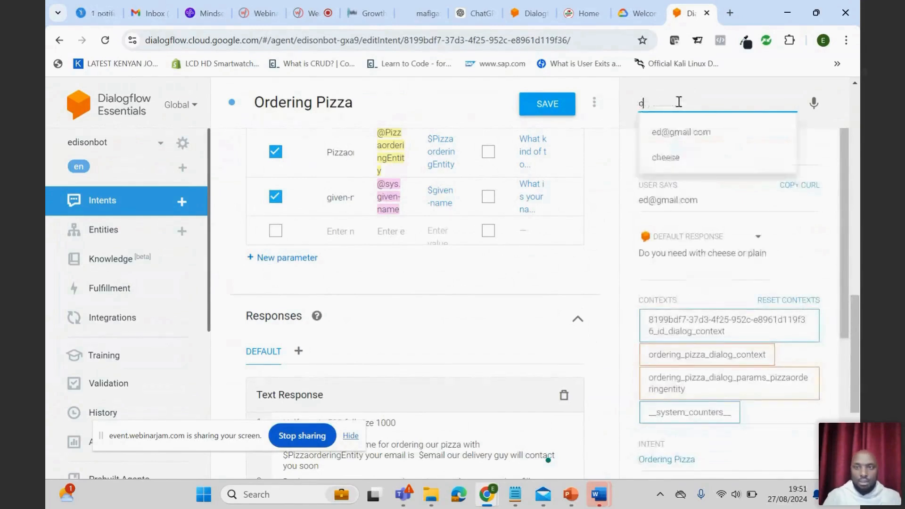
key(BackSpace)
text(chees)
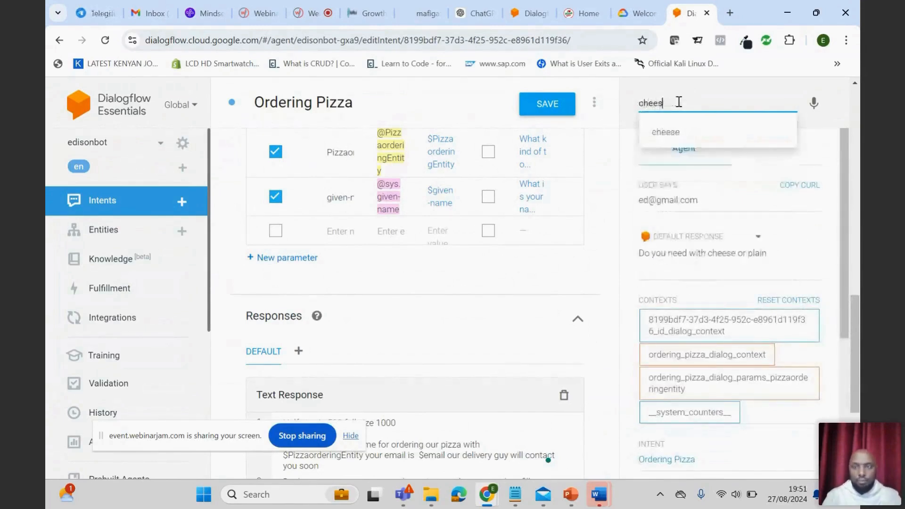
text(e)
key(Return)
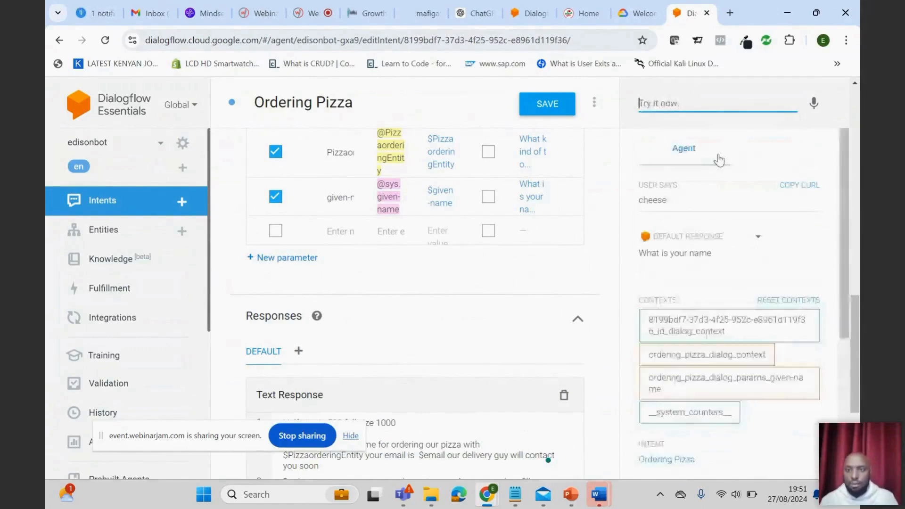
text(ediso)
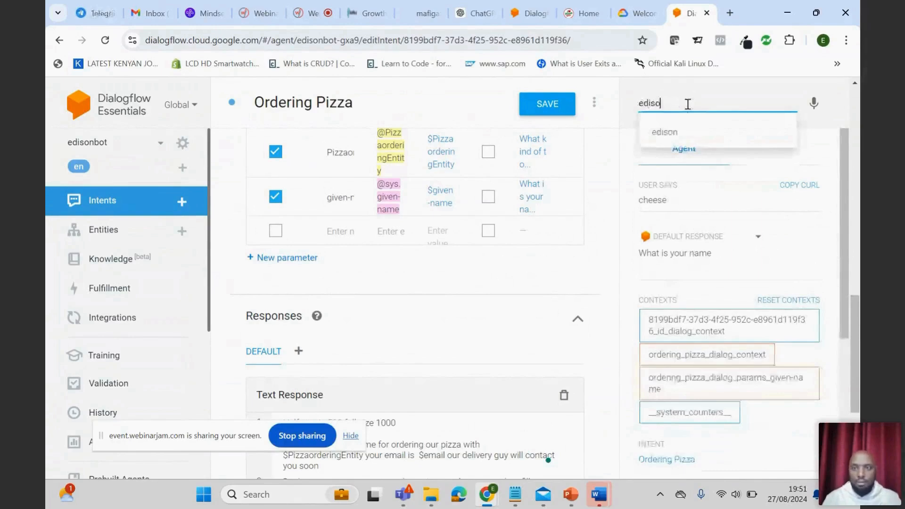
click(683, 125)
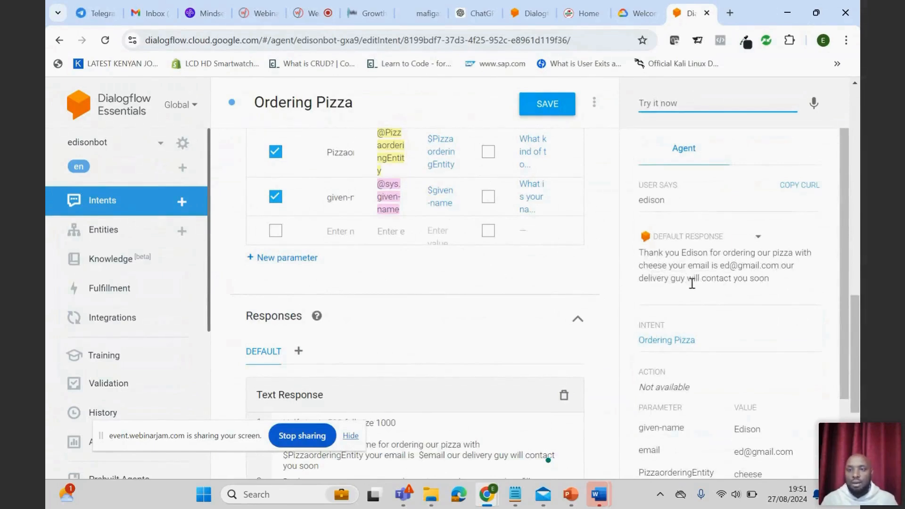
- Review the Ordering Pizza intent's required parameters and the annotated email and cheese values in its training phrases
scroll(458, 354, up, 8)
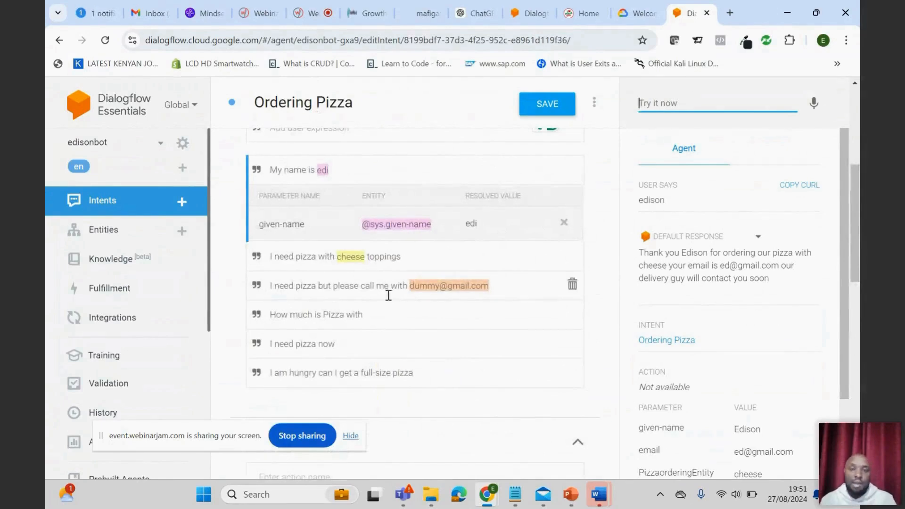
scroll(386, 294, down, 12)
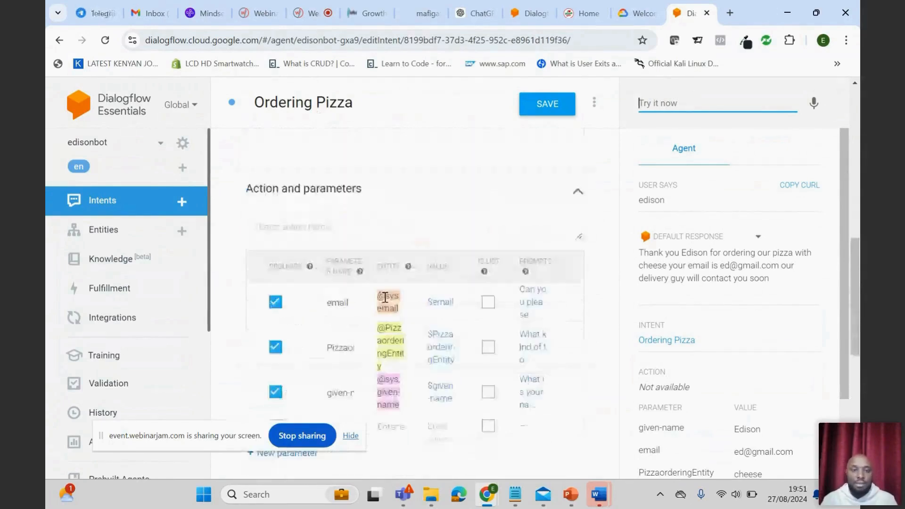
scroll(384, 344, up, 10)
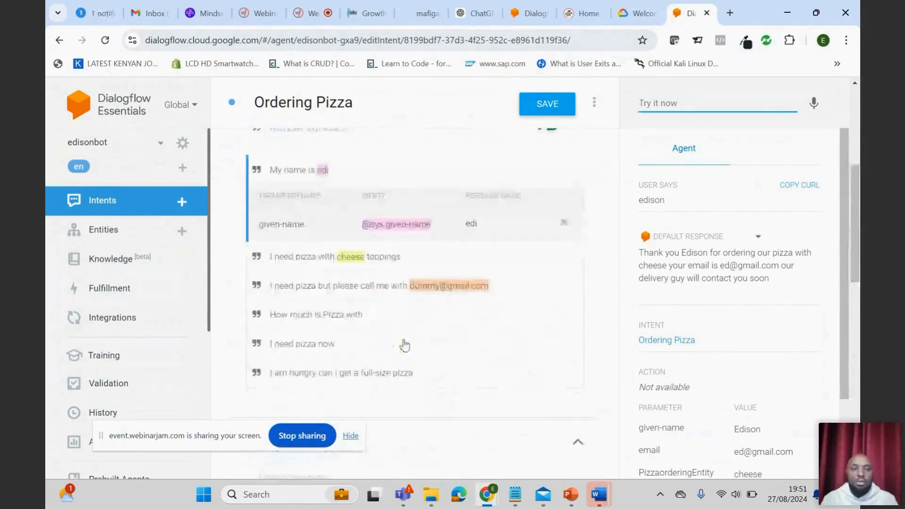
click(450, 286)
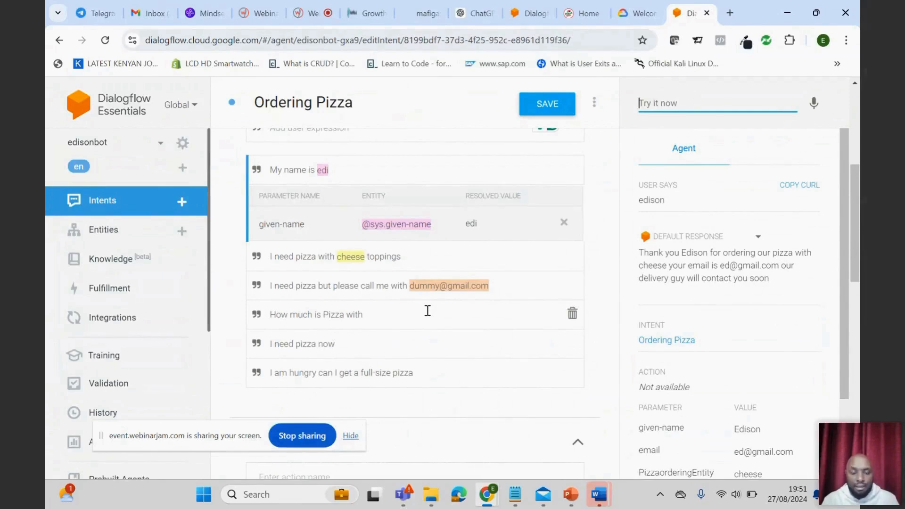
double_click(422, 285)
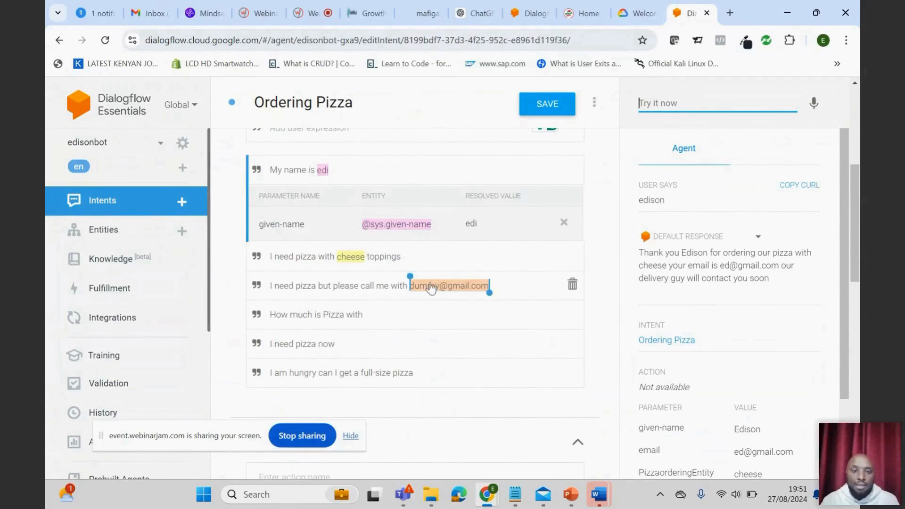
double_click(349, 257)
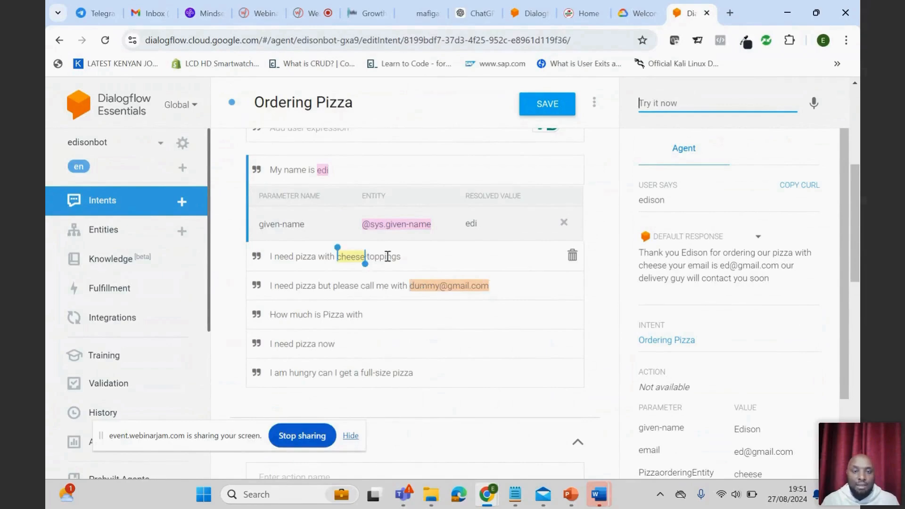
- Browse the entity types available for "toppings" in the training phrase "I need pizza with cheese toppings" without assigning one
double_click(388, 256)
click(372, 263)
drag(402, 258, 367, 254)
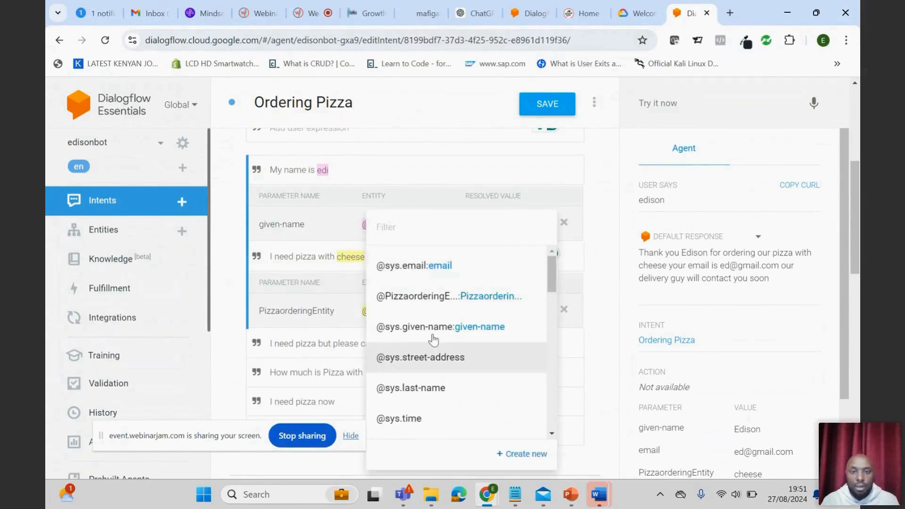
scroll(428, 338, down, 10)
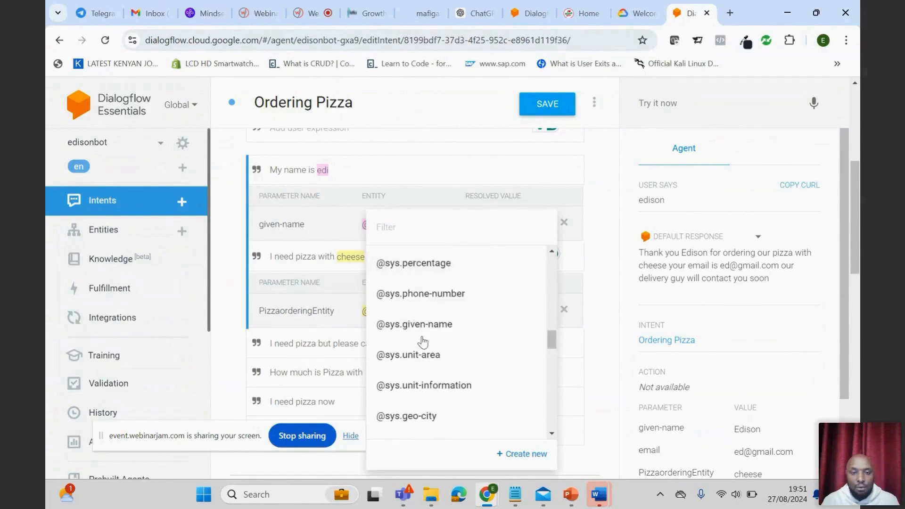
click(331, 263)
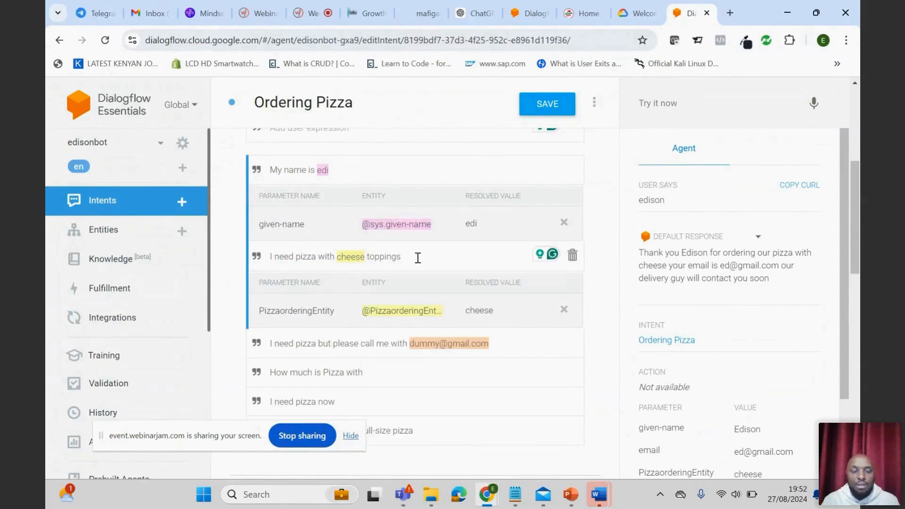
- Start a new custom entity and add the reference values "Pizza Large" and "Pizza small"
click(128, 231)
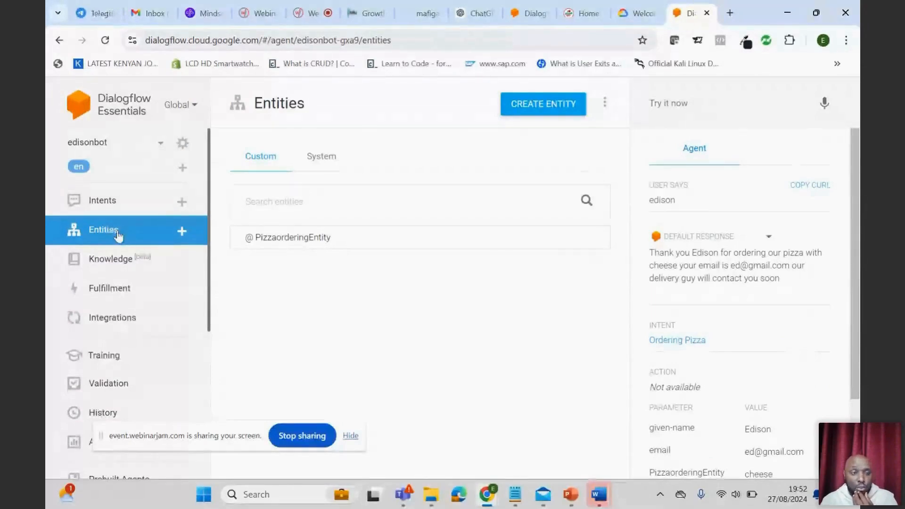
mouse_move(311, 227)
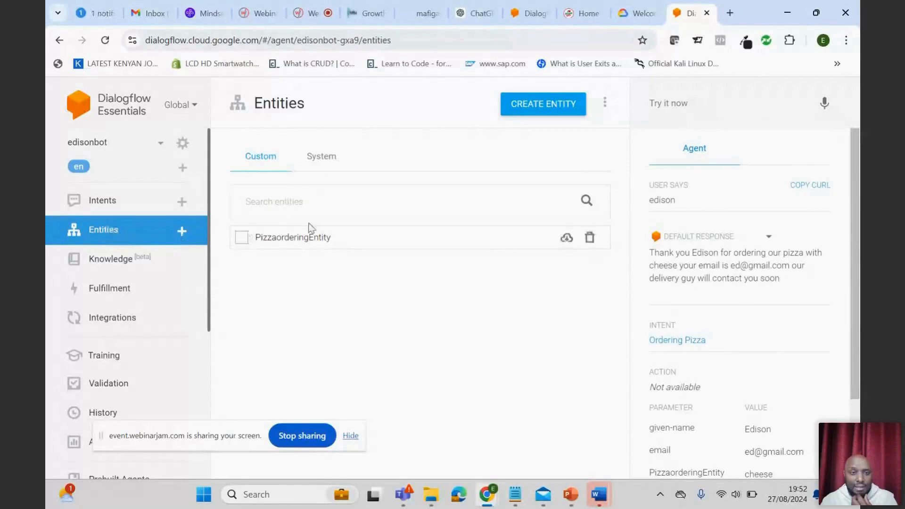
click(304, 202)
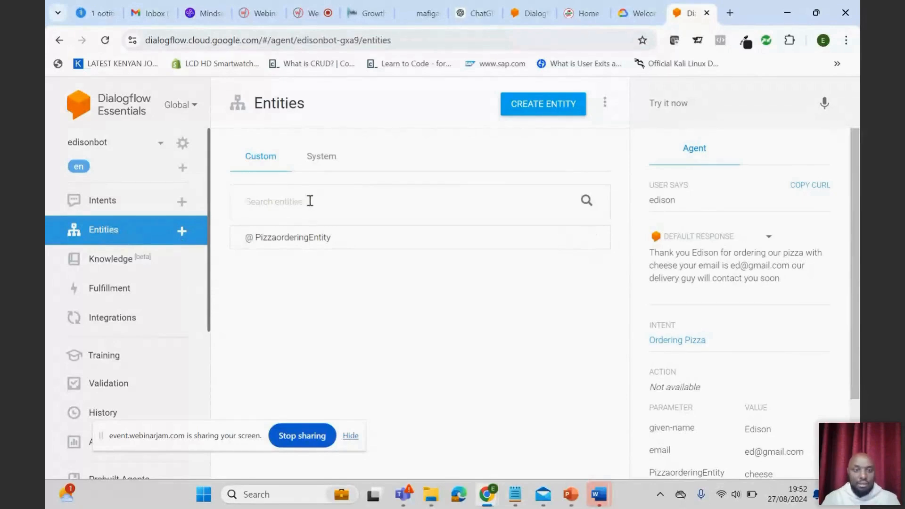
click(543, 103)
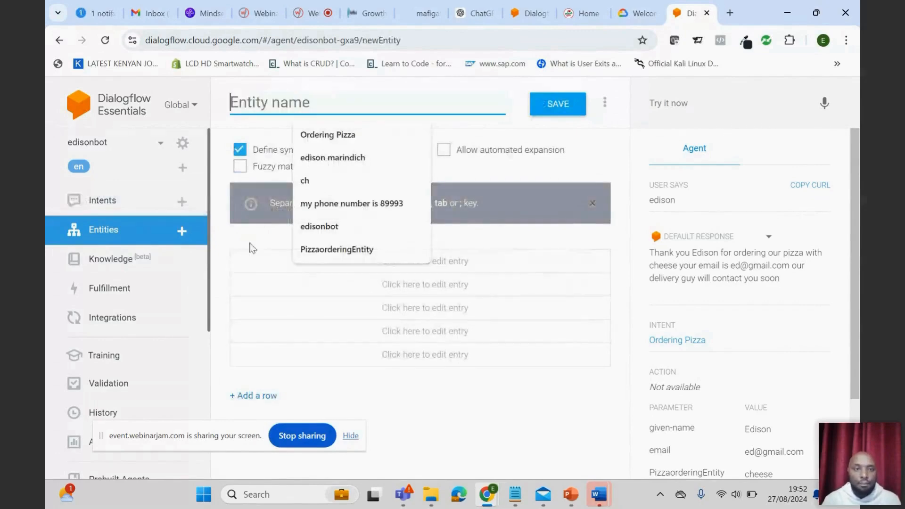
click(262, 264)
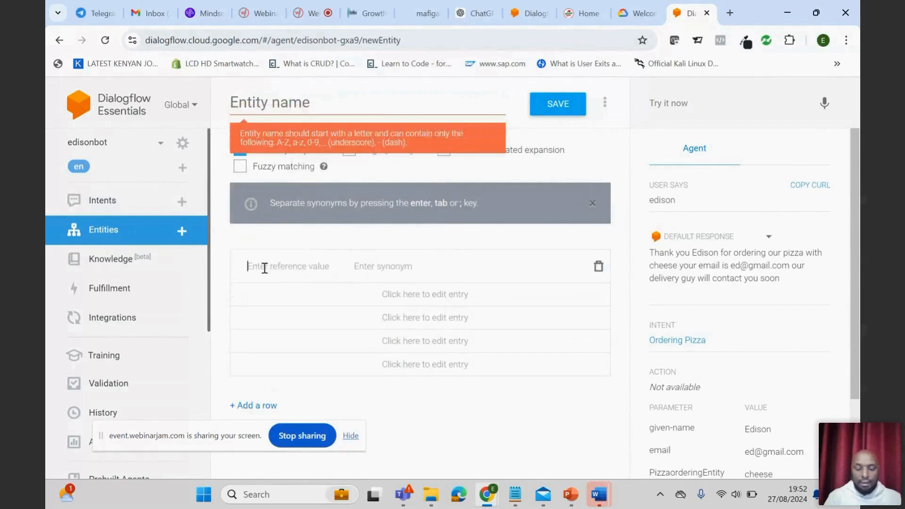
text(P)
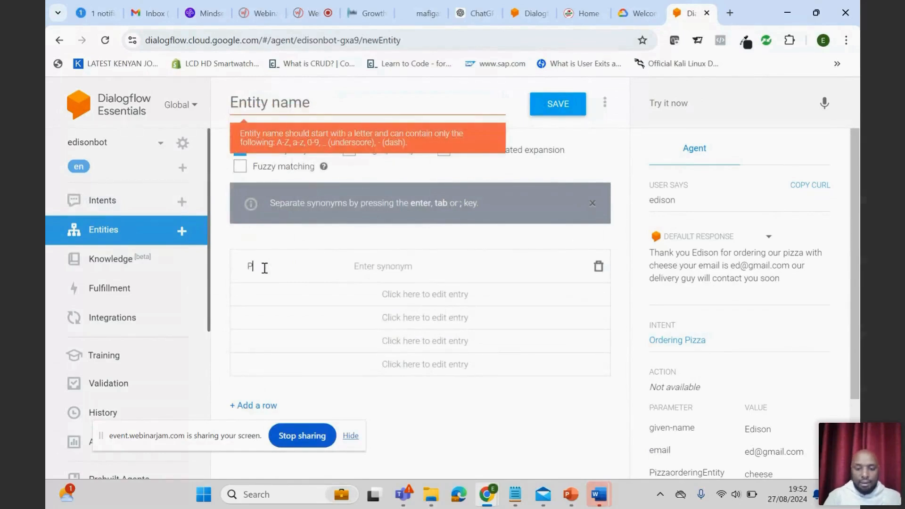
text(izza)
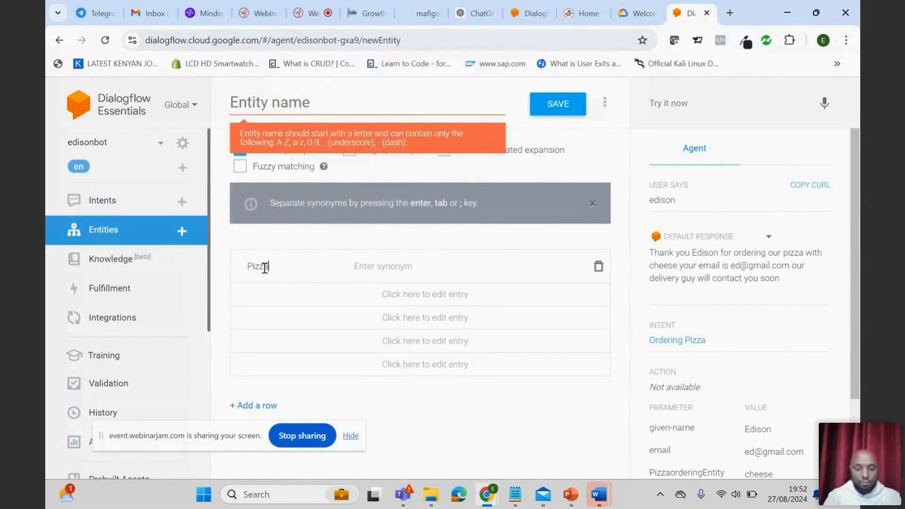
text( Large)
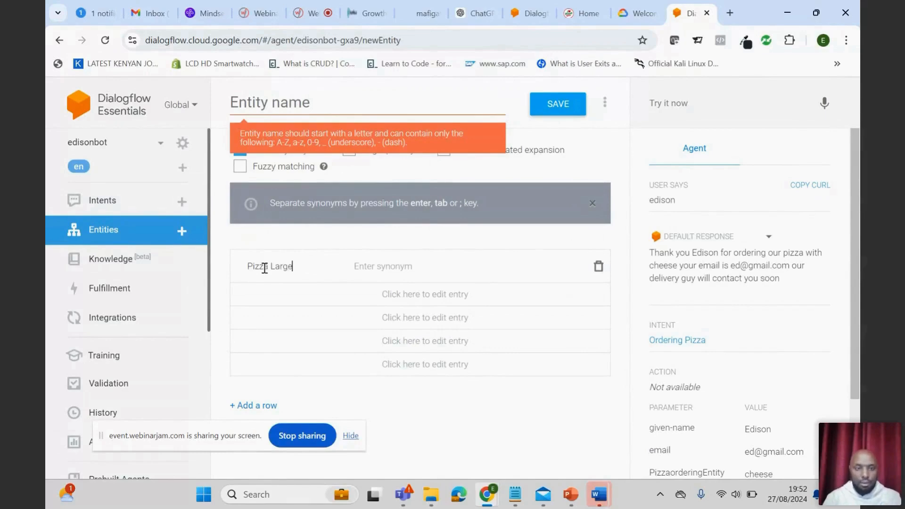
click(257, 292)
text(Pizza small)
- Add the reference values "Pizza with cheese" and "Pizza pepporoni" to the new entity
click(257, 329)
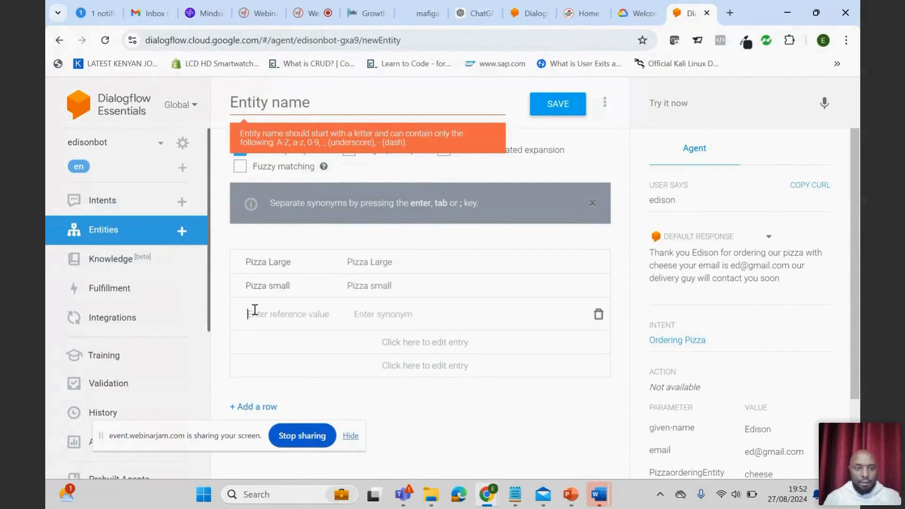
text(Pizz)
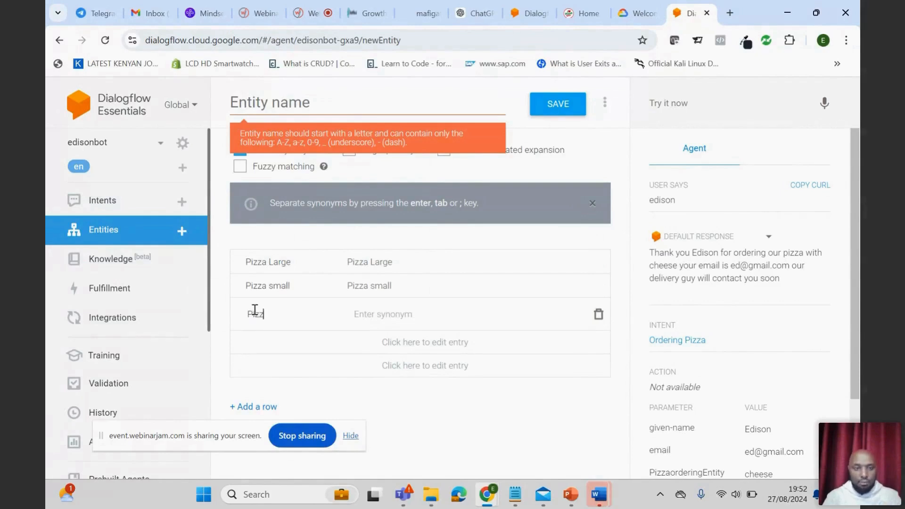
text(a with cheese)
click(272, 342)
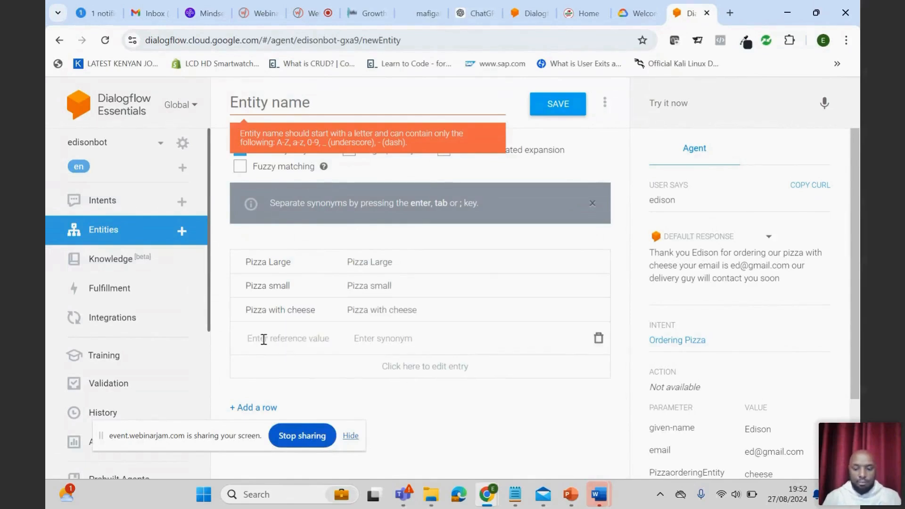
text(W)
key(BackSpace)
text(Pizza)
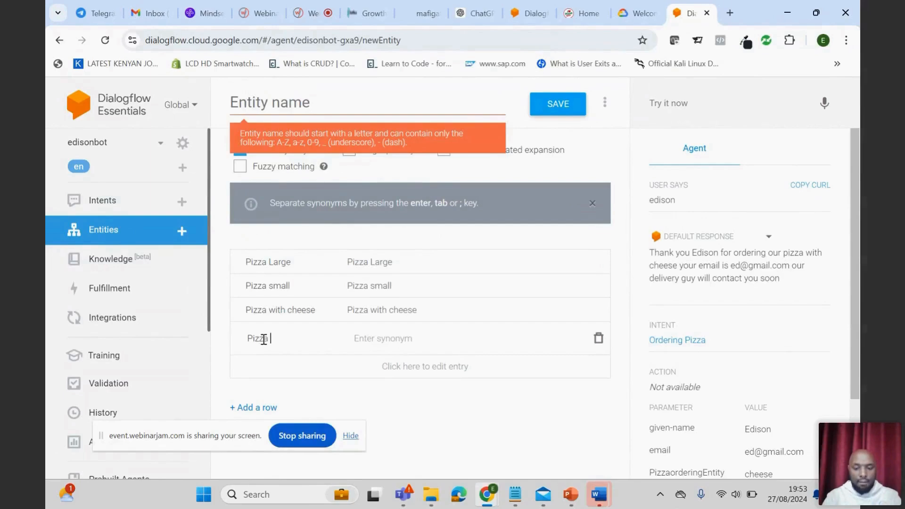
text( peppor)
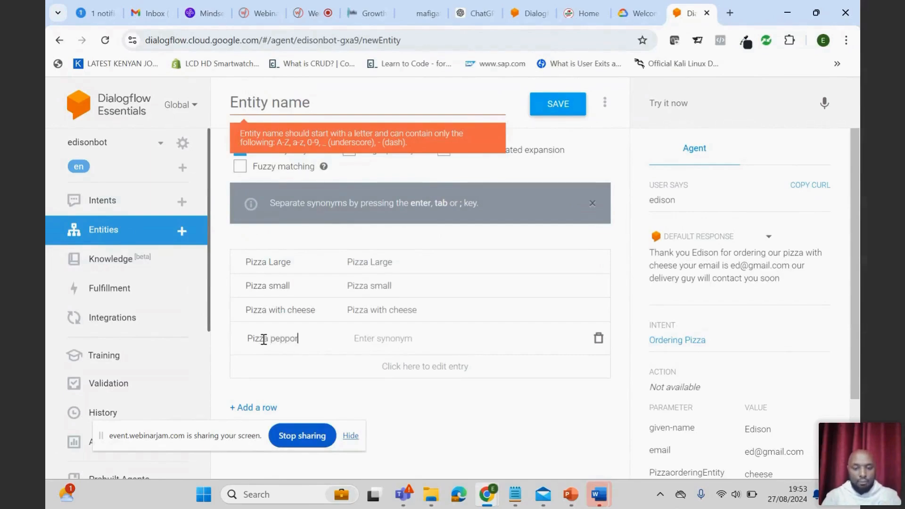
text(oni)
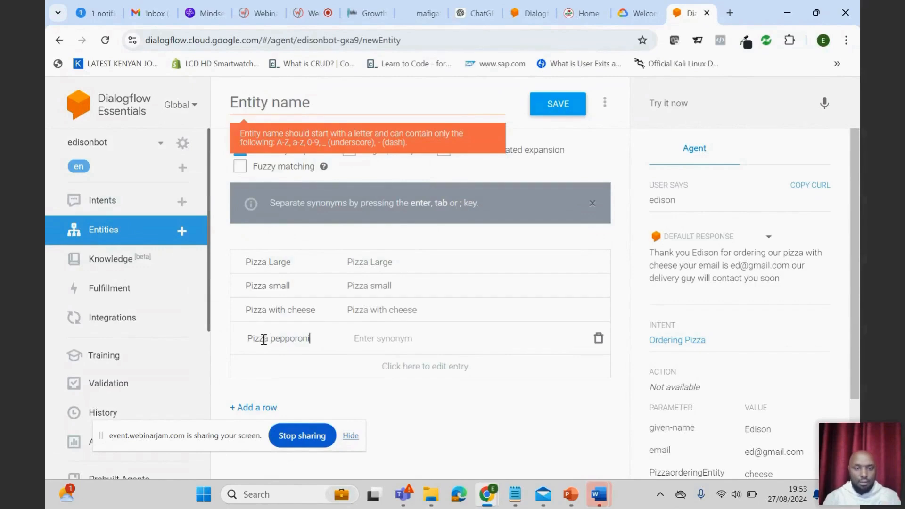
- Add "Pizza plain" as the fifth reference value of the new entity
click(263, 366)
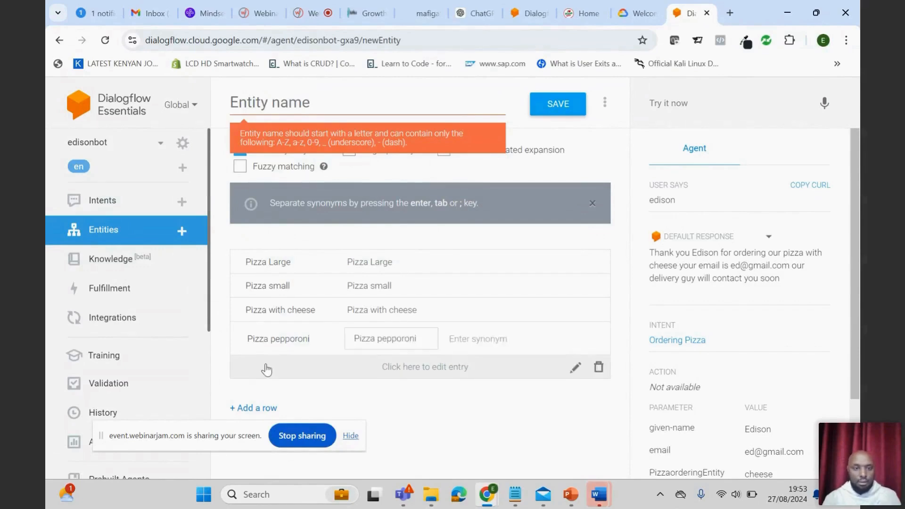
text(Pizza plain)
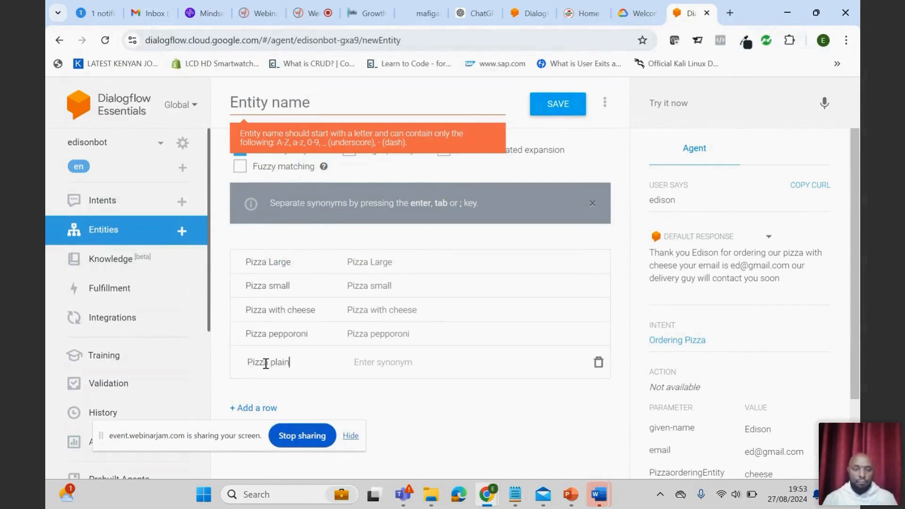
click(311, 337)
click(311, 337)
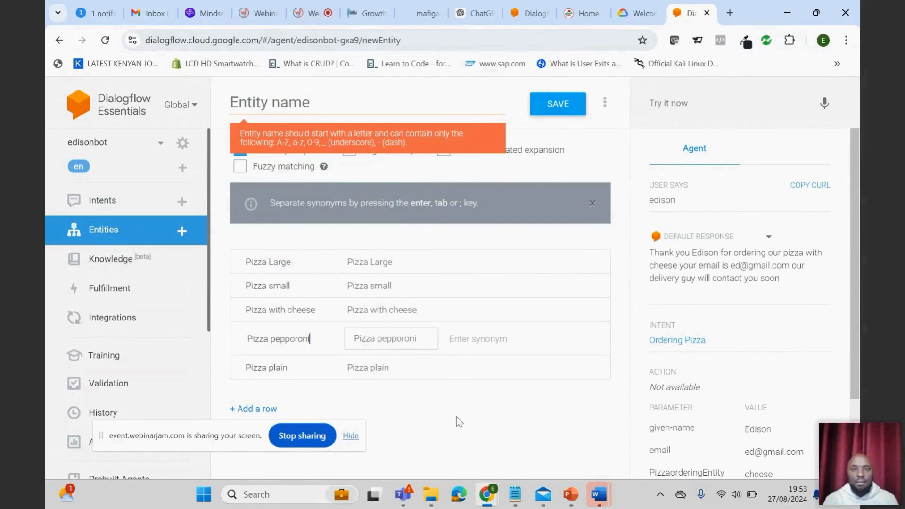
- Name the new entity OrderPizza2 and save it
click(254, 103)
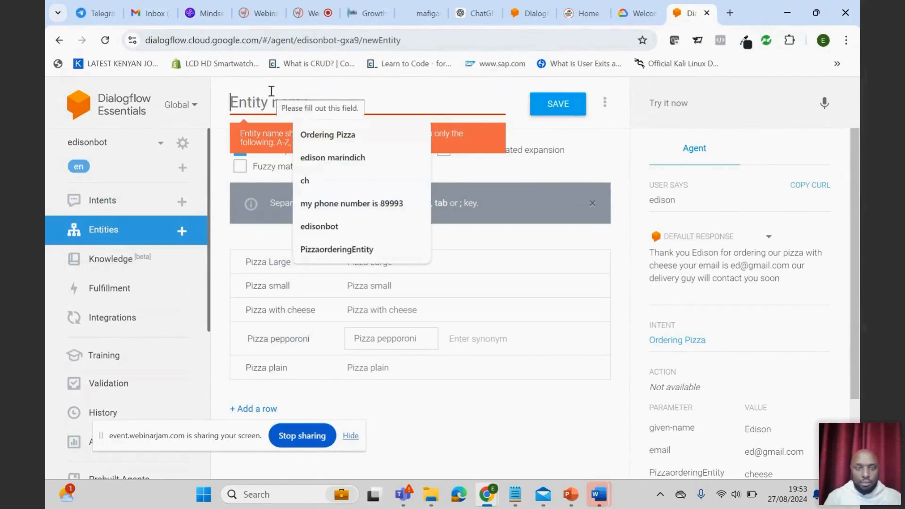
text(P)
key(BackSpace)
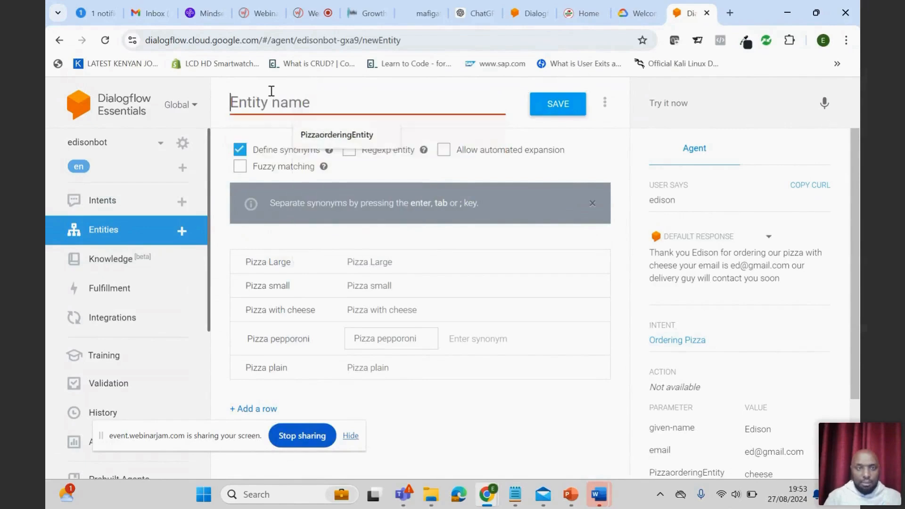
text(P)
key(BackSpace)
text(Order)
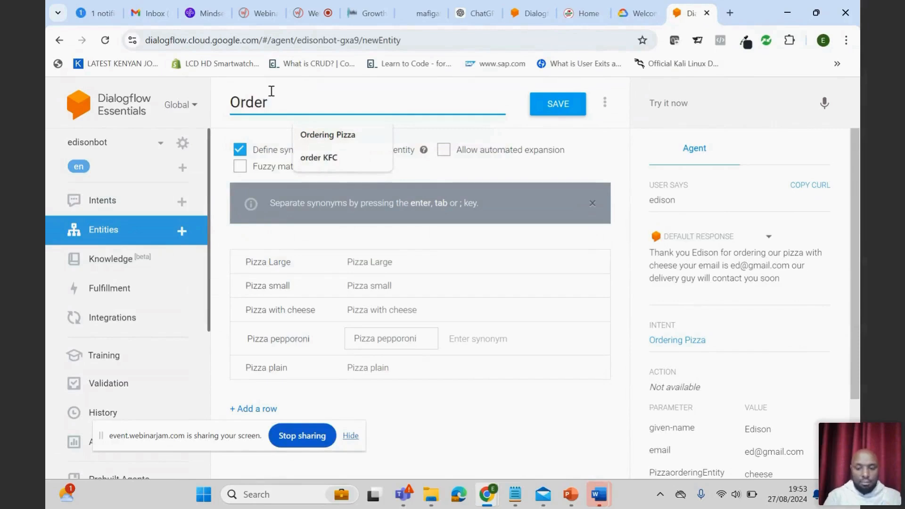
text(Pizza2)
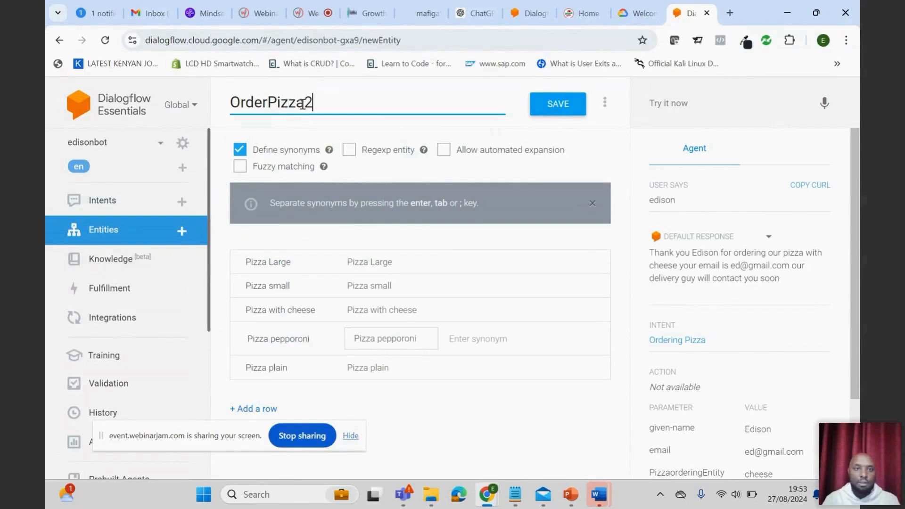
click(556, 107)
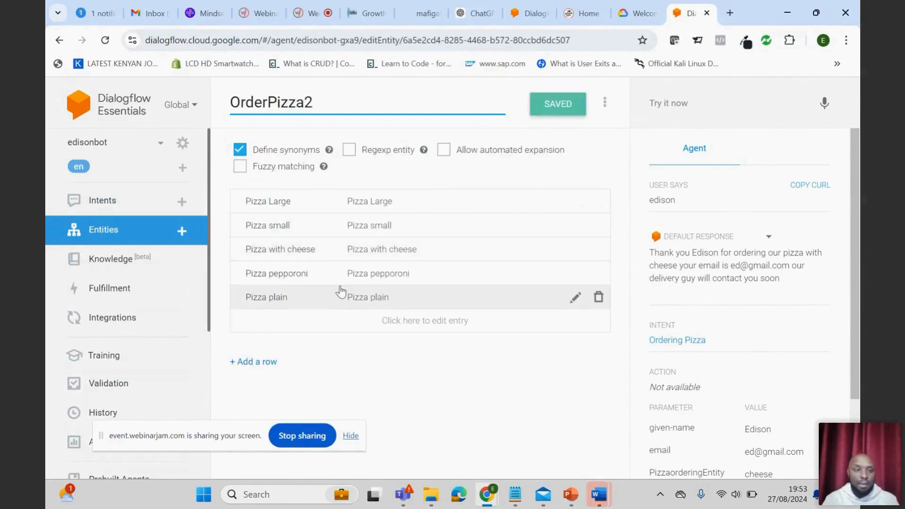
- Open the Ordering Pizza intent at its training phrases
click(108, 207)
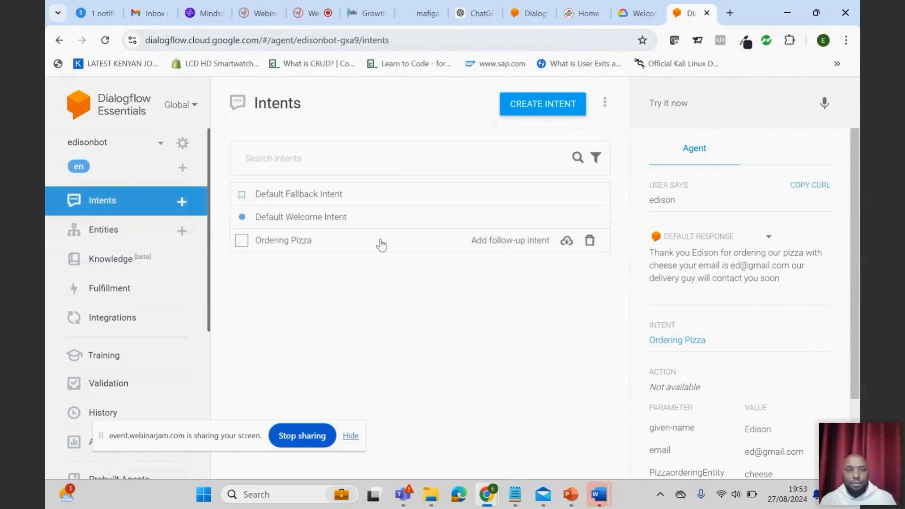
click(304, 244)
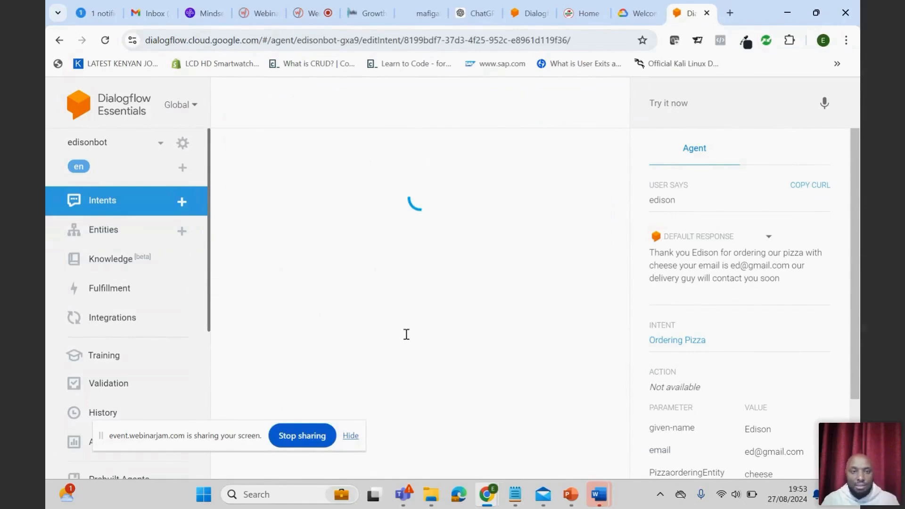
scroll(358, 288, down, 3)
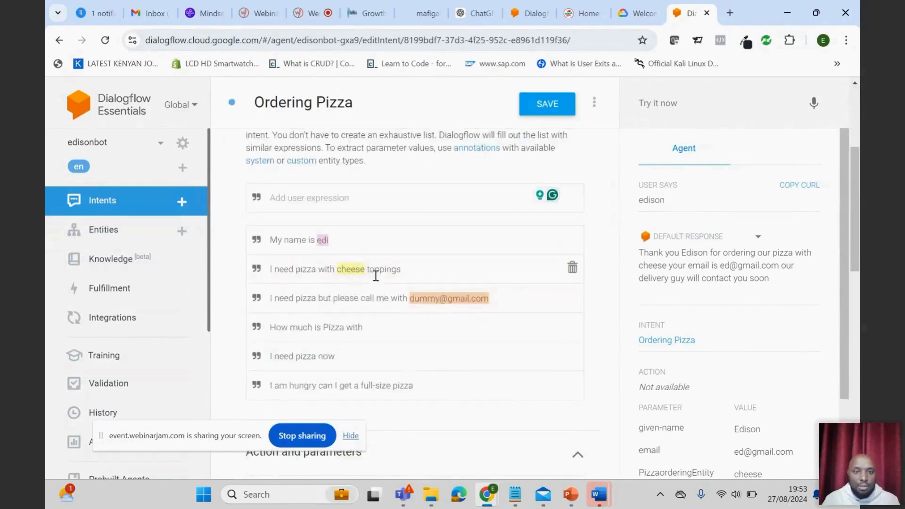
- Look through the entity types offered for "cheese" in "I need pizza with cheese toppings" and save the intent
drag(367, 271, 339, 273)
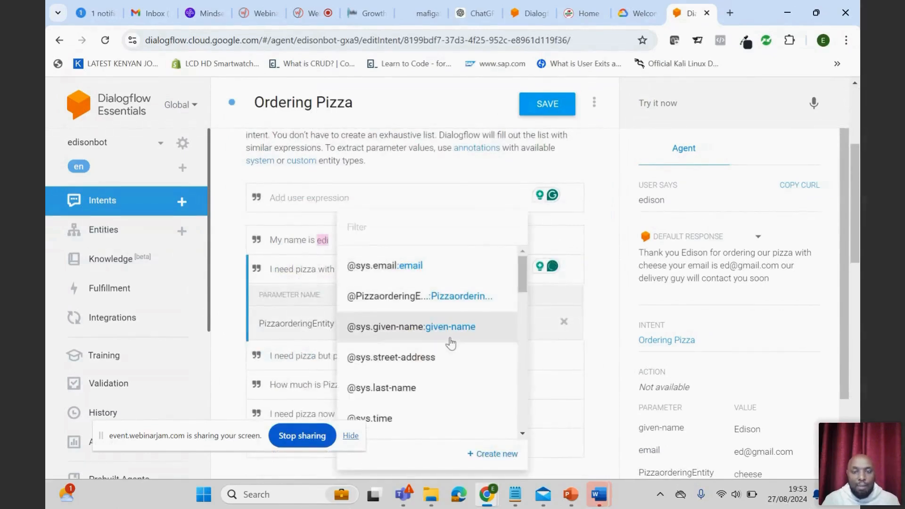
scroll(450, 306, down, 3)
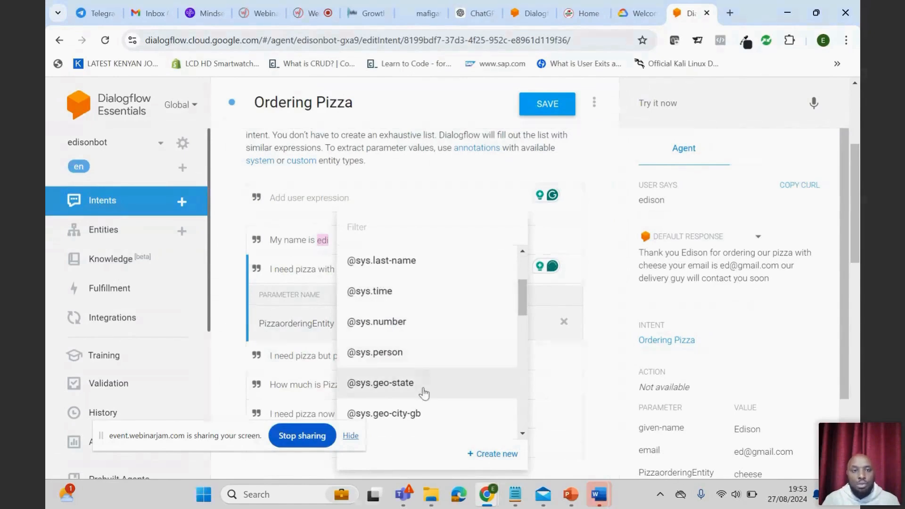
scroll(423, 380, up, 3)
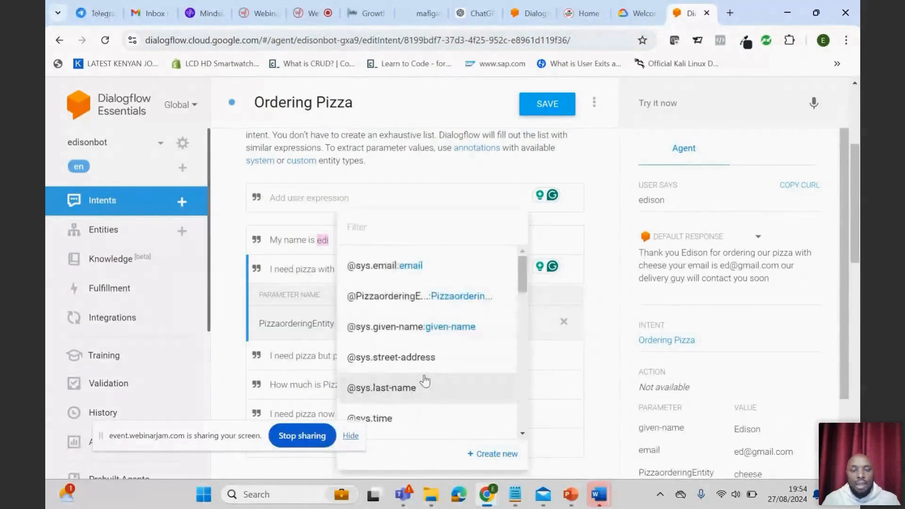
scroll(424, 377, down, 3)
scroll(424, 376, up, 3)
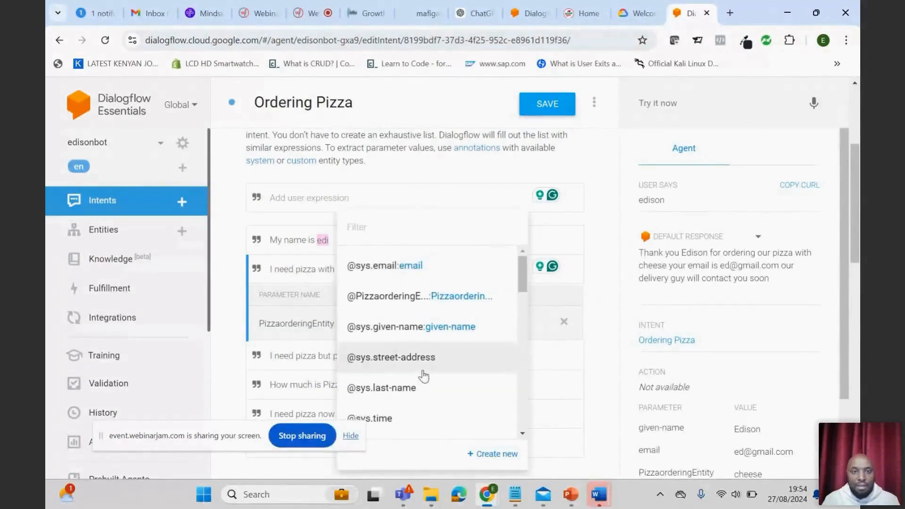
scroll(422, 398, down, 6)
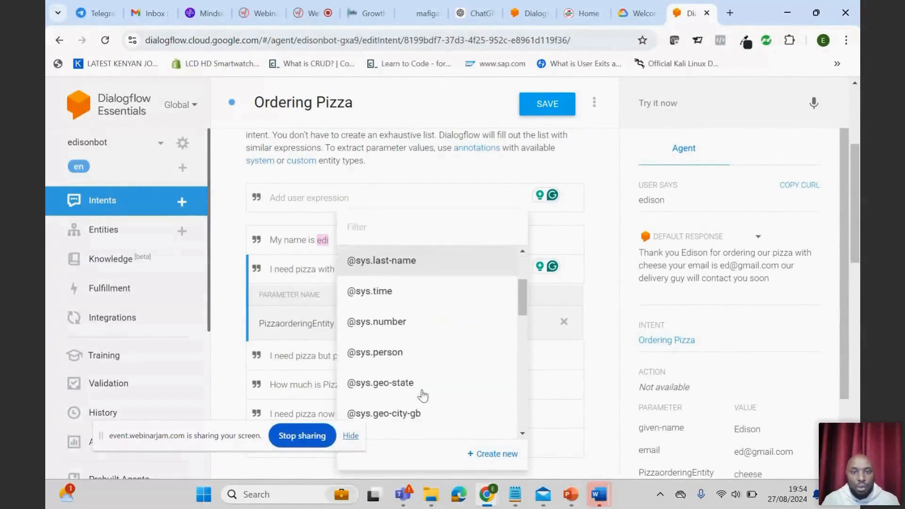
scroll(423, 396, up, 6)
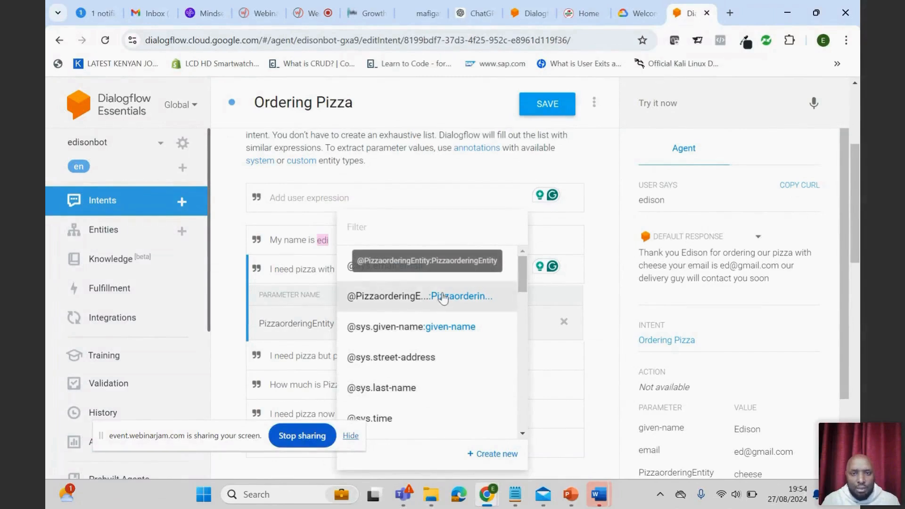
scroll(455, 424, down, 8)
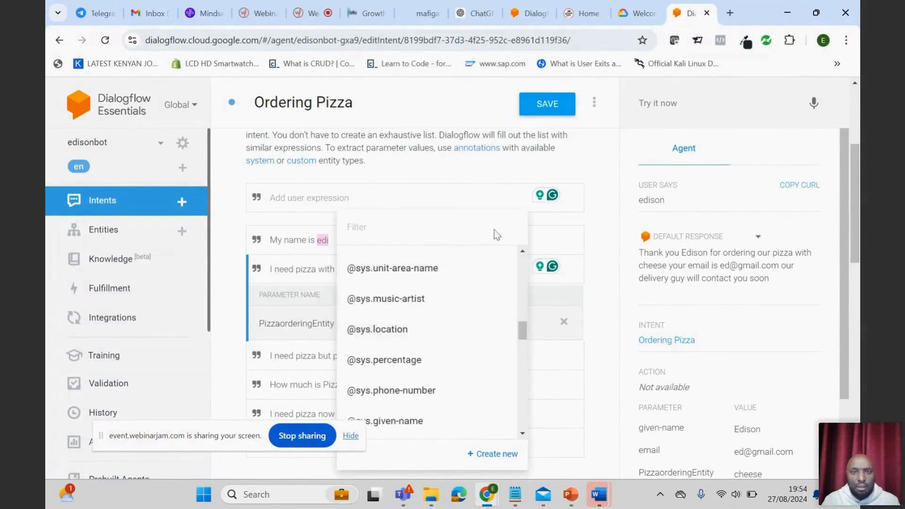
click(501, 168)
click(546, 105)
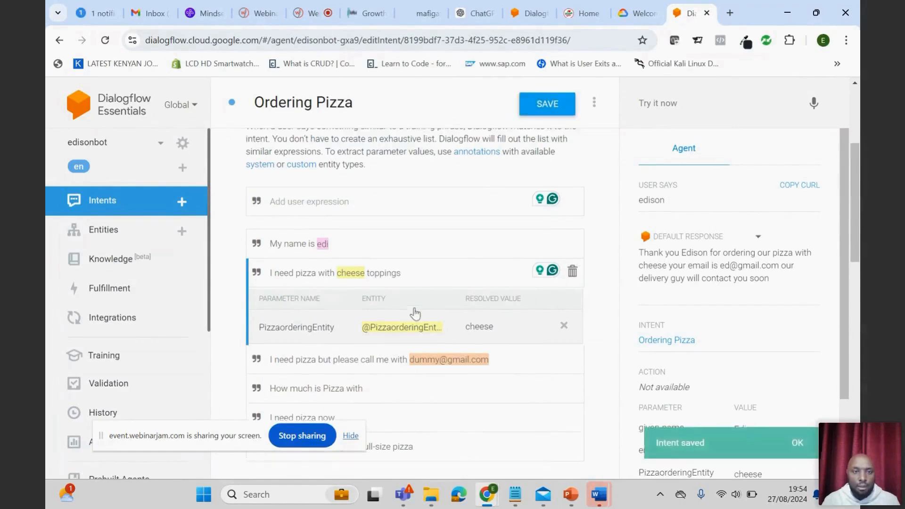
- Add the training phrase "I need small pizza" to the Ordering Pizza intent
scroll(414, 310, up, 2)
scroll(414, 306, down, 6)
scroll(404, 274, up, 4)
click(402, 276)
scroll(441, 279, down, 2)
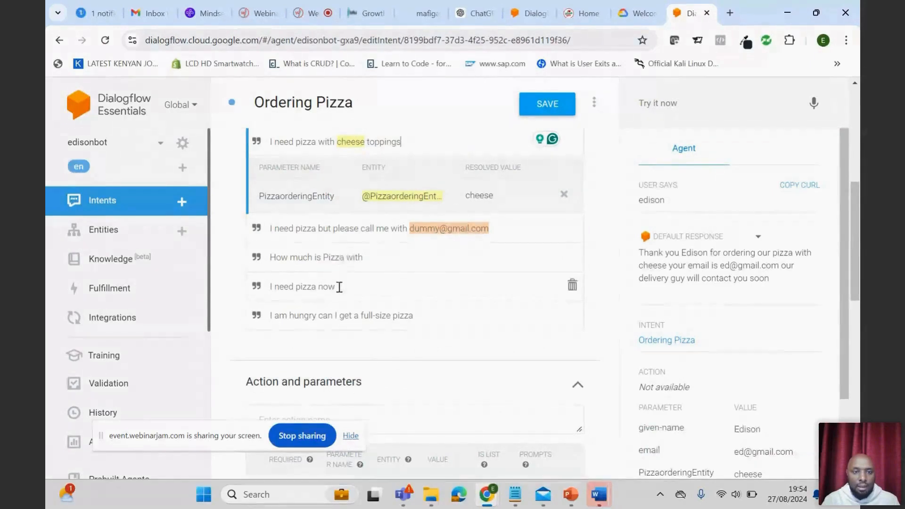
scroll(370, 287, up, 2)
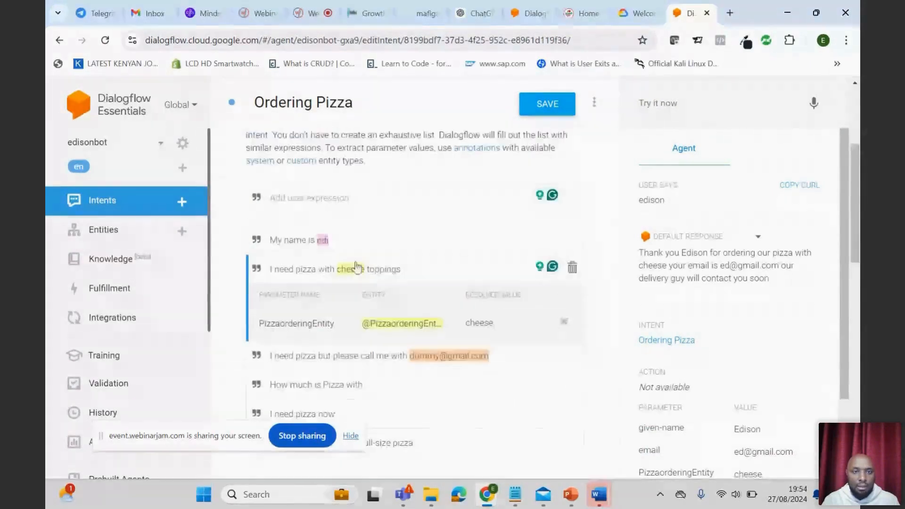
click(317, 198)
text(I)
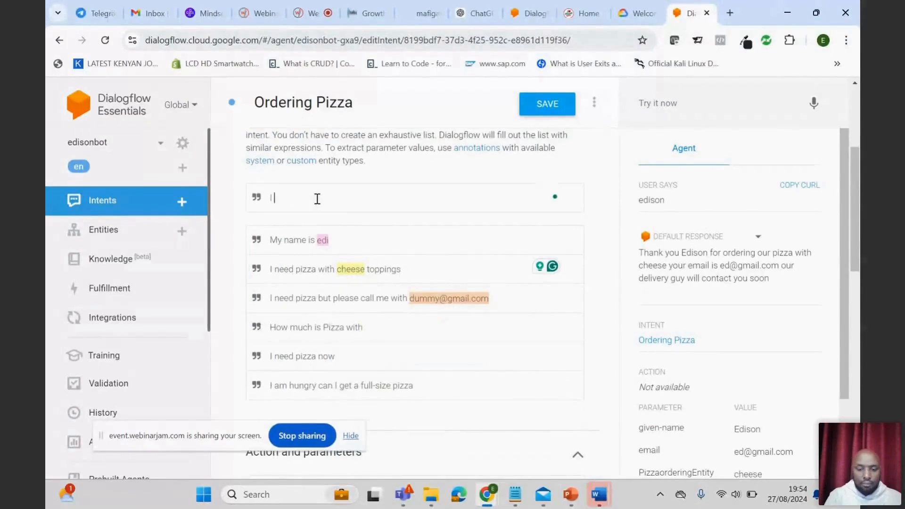
text( need)
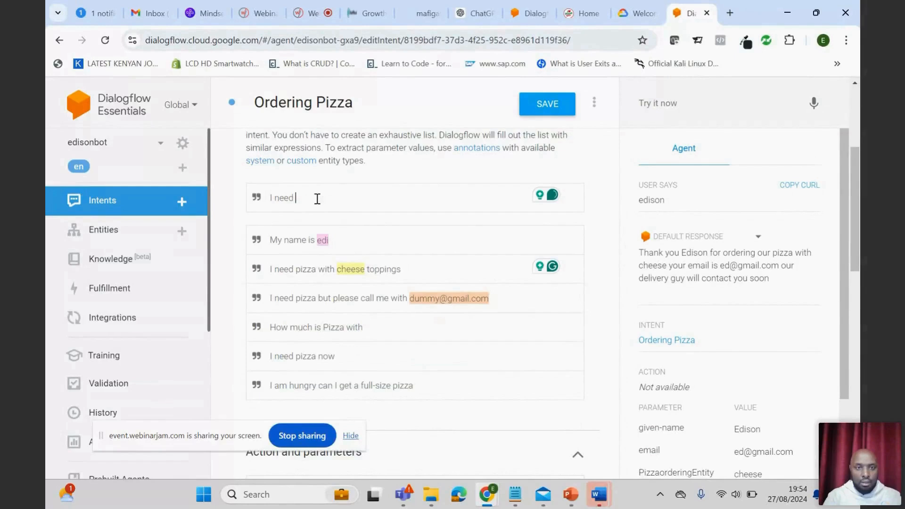
text( smal)
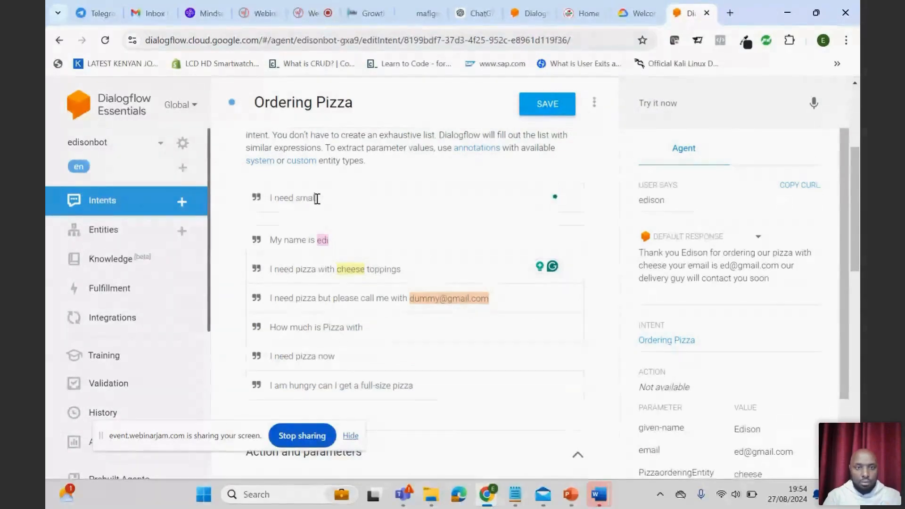
text(l pizza)
key(Return)
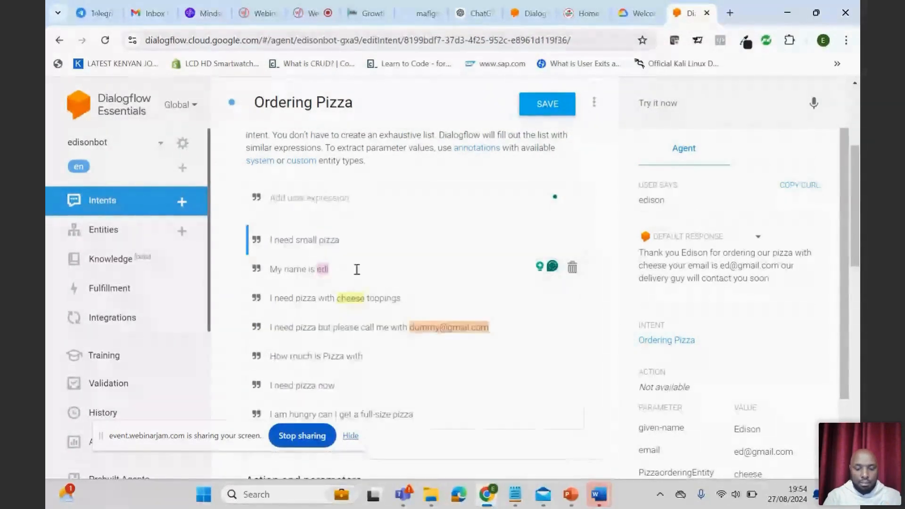
double_click(299, 240)
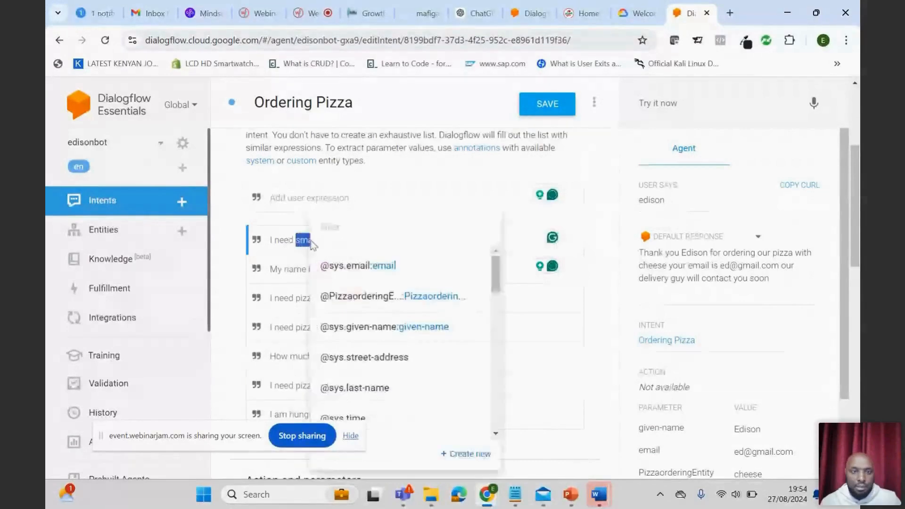
scroll(415, 356, down, 5)
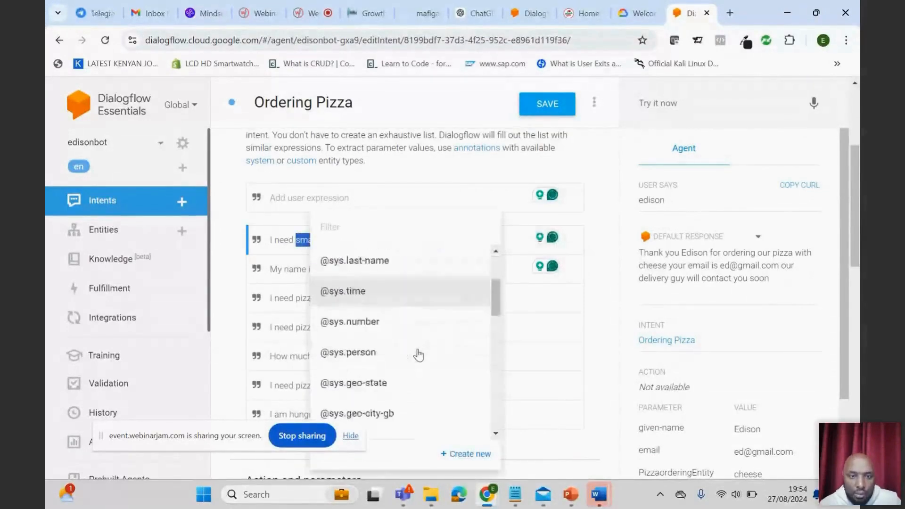
scroll(418, 356, down, 5)
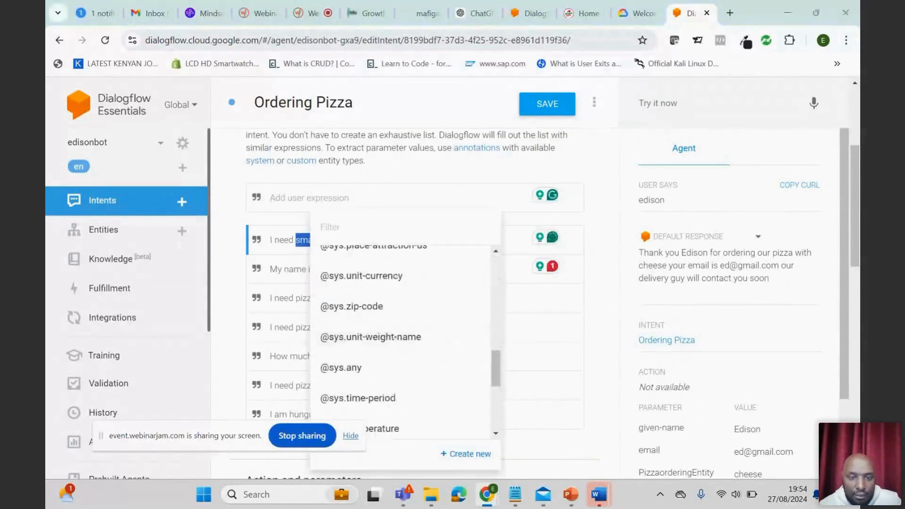
drag(323, 433, 198, 449)
scroll(392, 384, down, 2)
scroll(390, 390, up, 10)
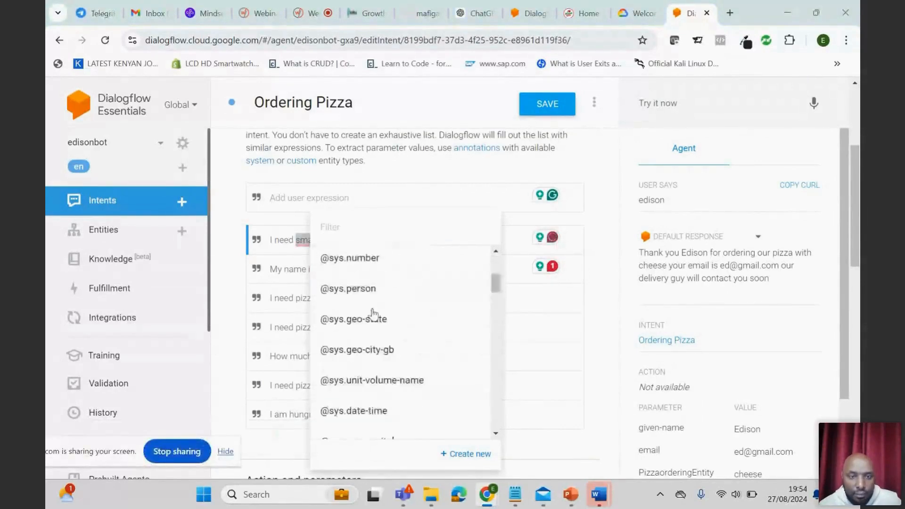
click(341, 227)
text(or)
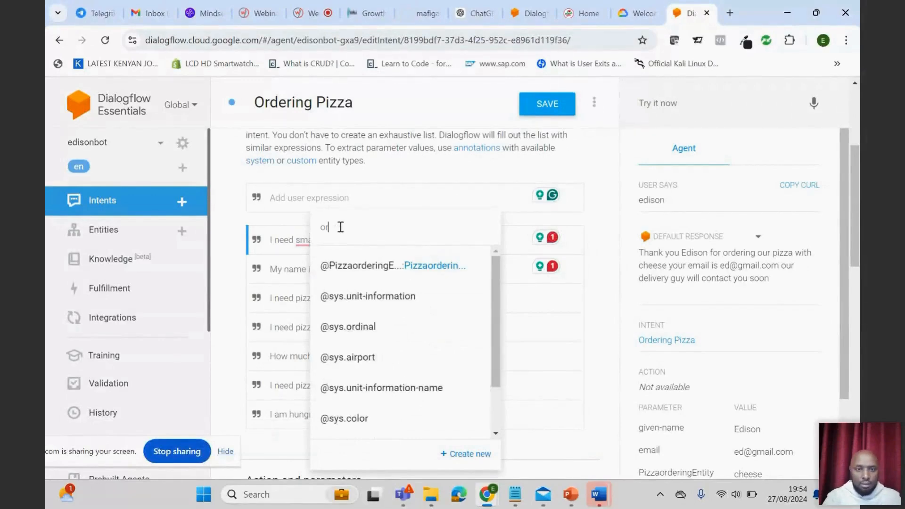
text(der)
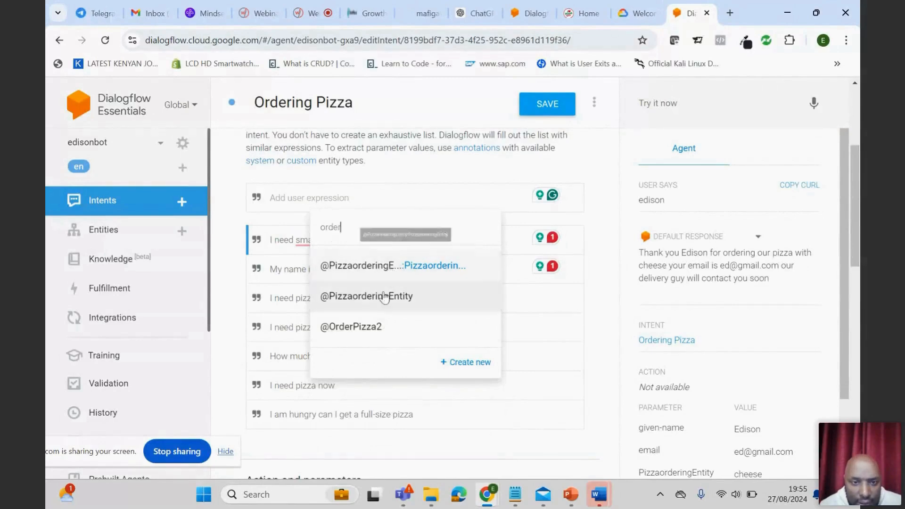
click(358, 330)
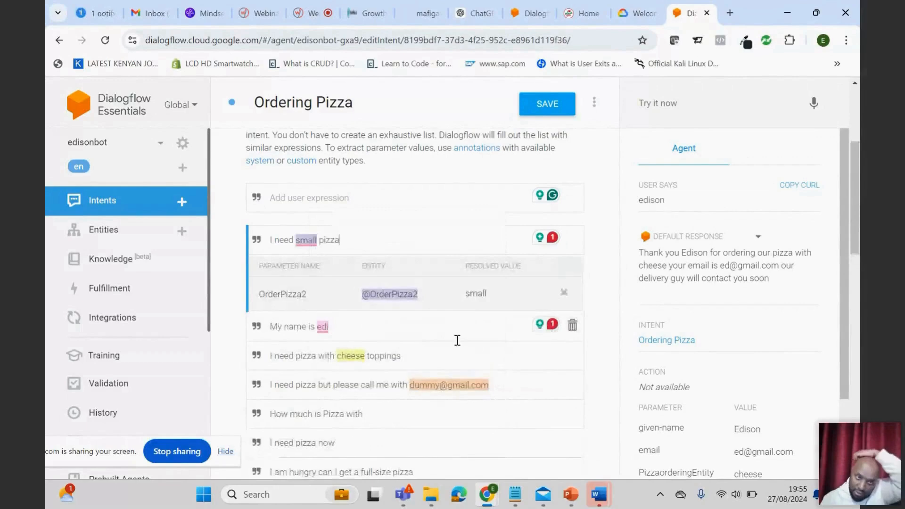
- Make the OrderPizza2 parameter required and give it a prompt asking what size the customer needs
scroll(469, 311, down, 1)
scroll(434, 313, up, 1)
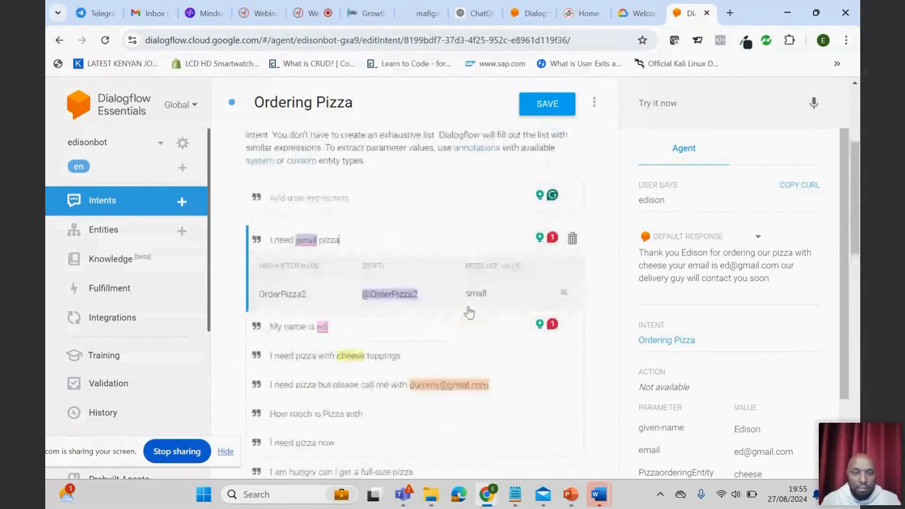
scroll(436, 317, down, 6)
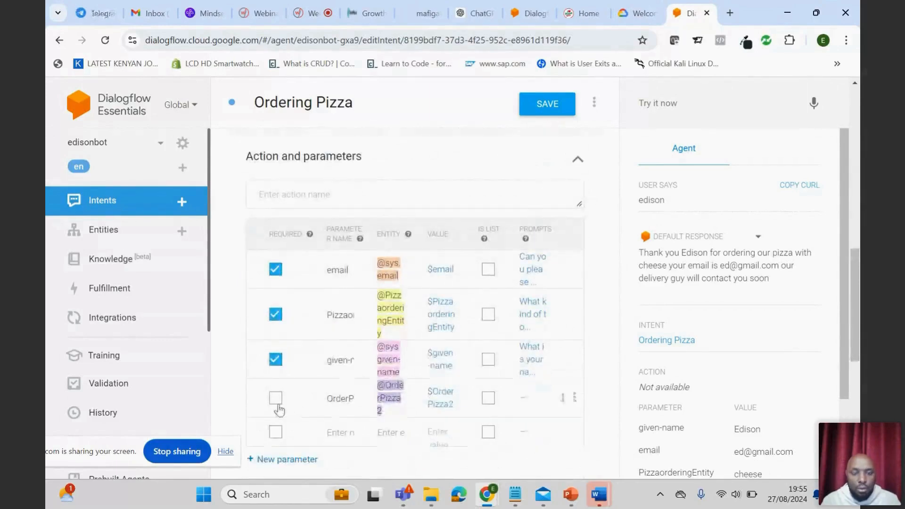
click(277, 400)
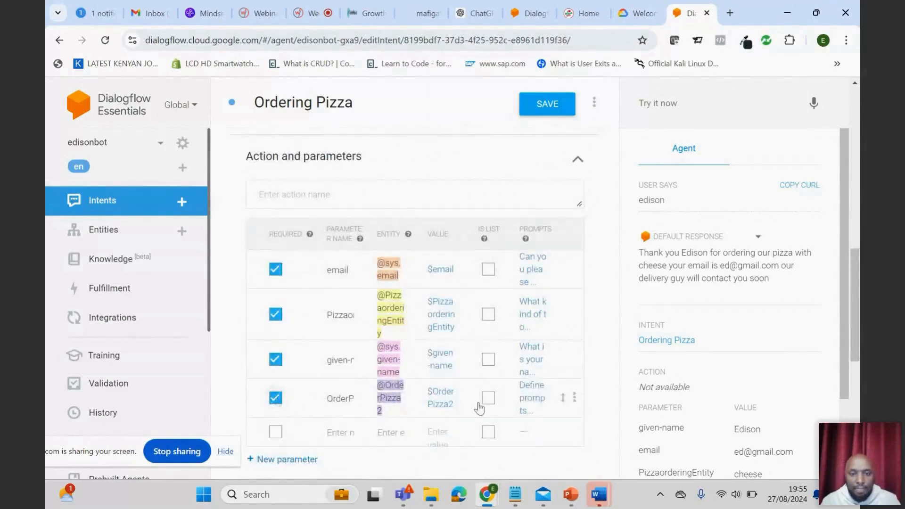
click(527, 391)
text(What s)
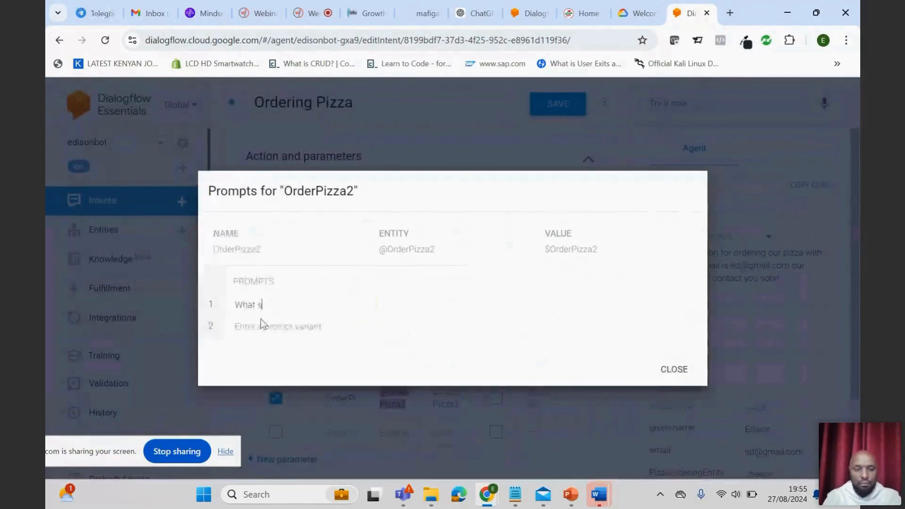
text(ize do)
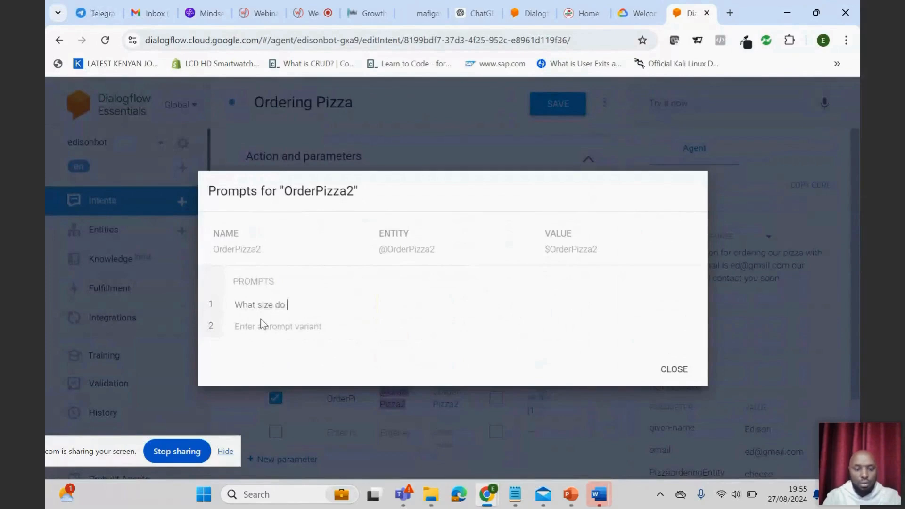
text( you need)
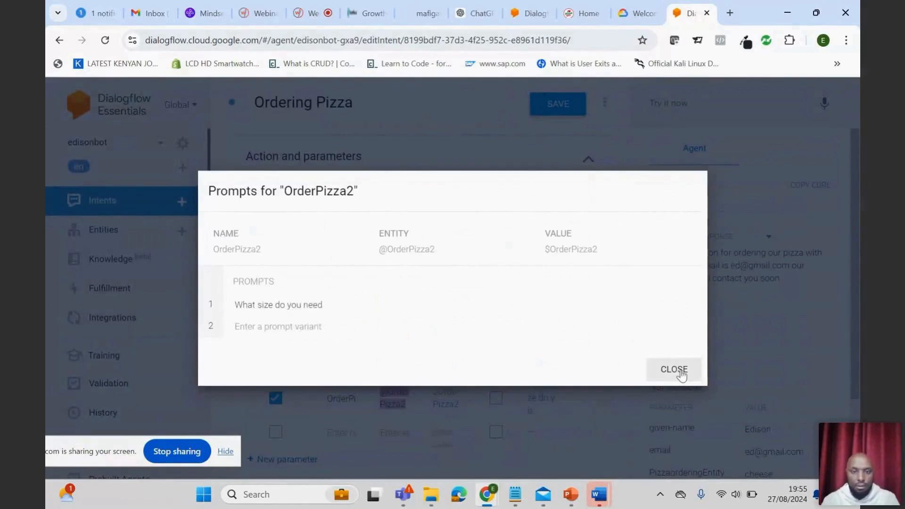
click(674, 369)
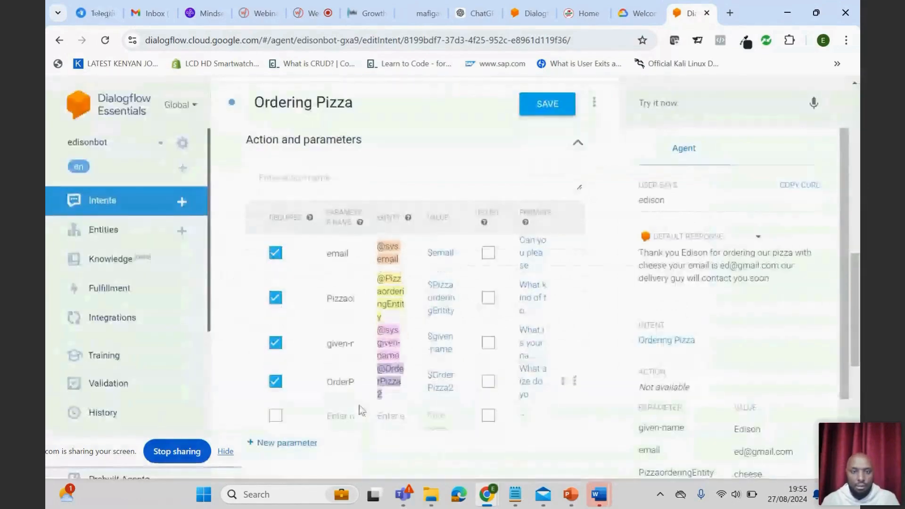
- Save the Ordering Pizza intent with its new required parameter and dismiss the agent training notification
scroll(359, 410, down, 1)
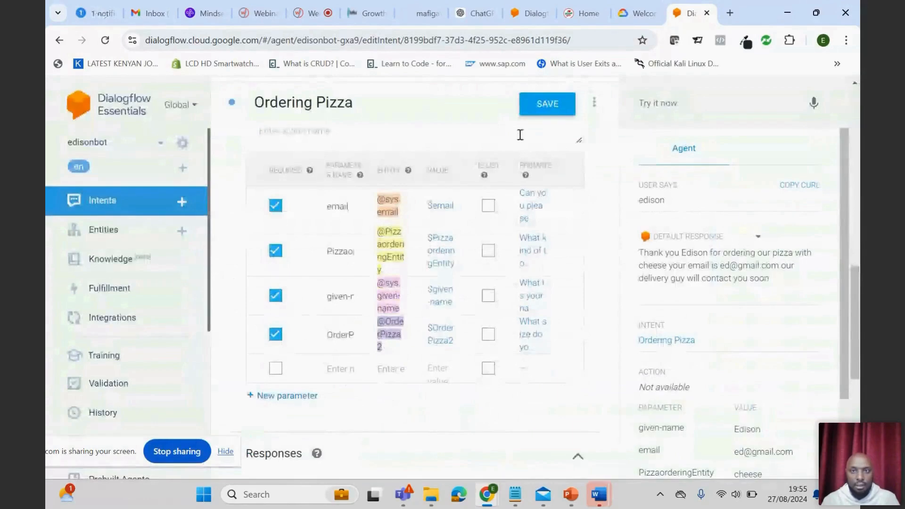
click(543, 109)
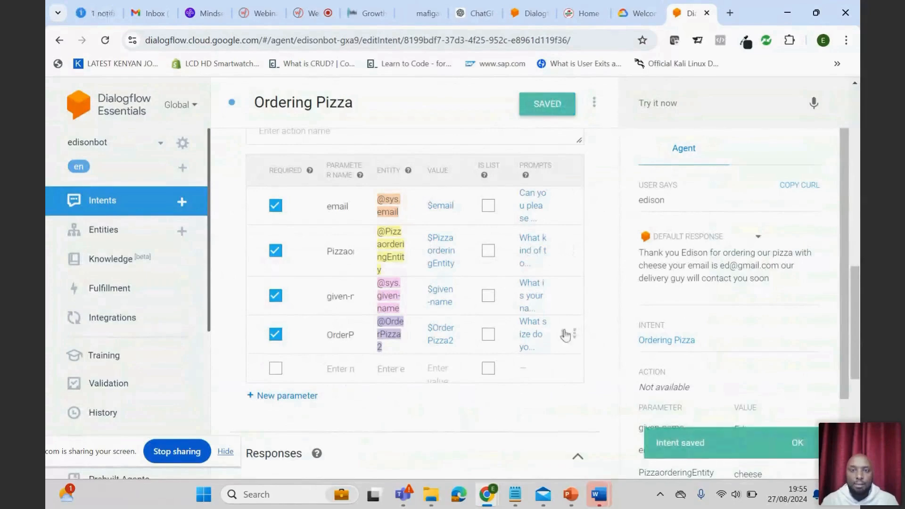
scroll(527, 325, down, 3)
scroll(525, 324, up, 6)
scroll(527, 326, down, 5)
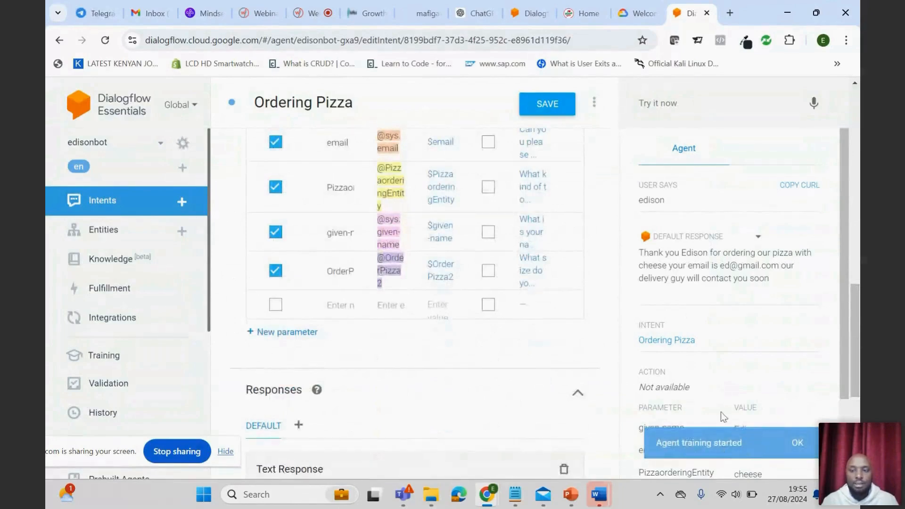
click(798, 442)
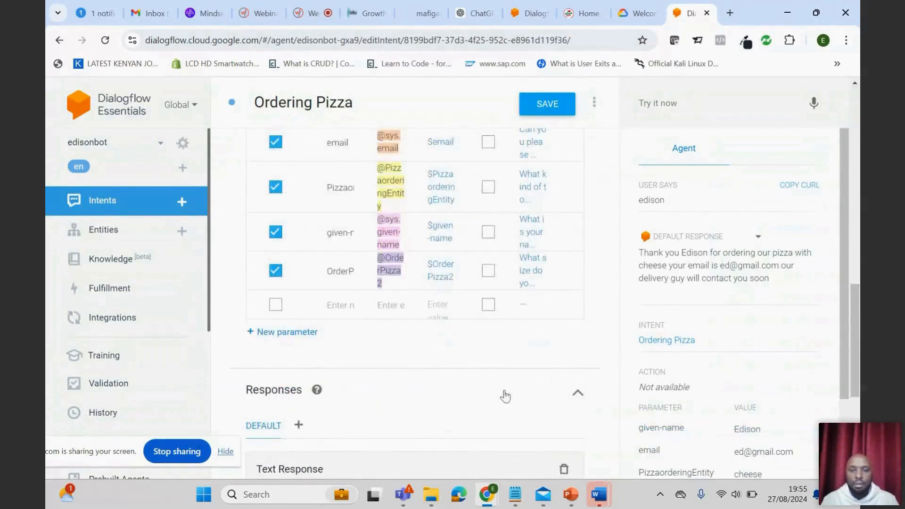
- Start a test conversation with the agent by sending the greeting "hi" in the test console
scroll(505, 395, down, 2)
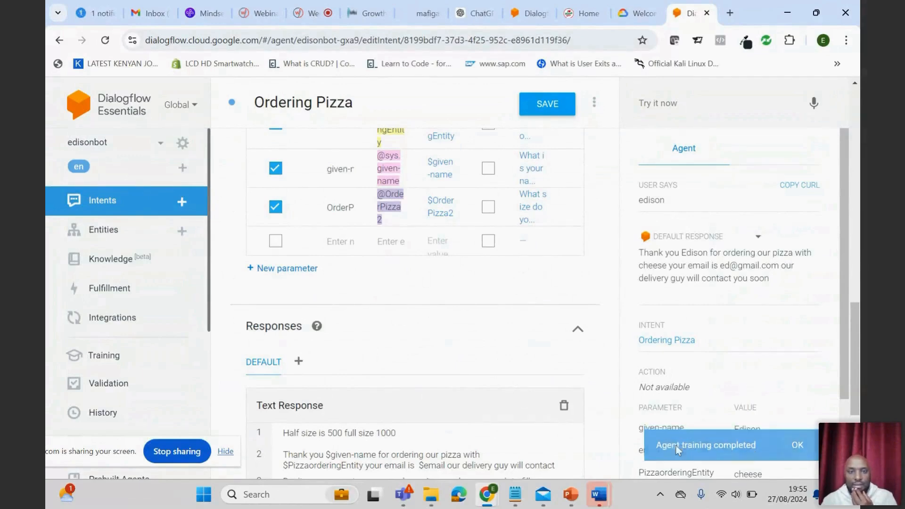
scroll(462, 349, up, 6)
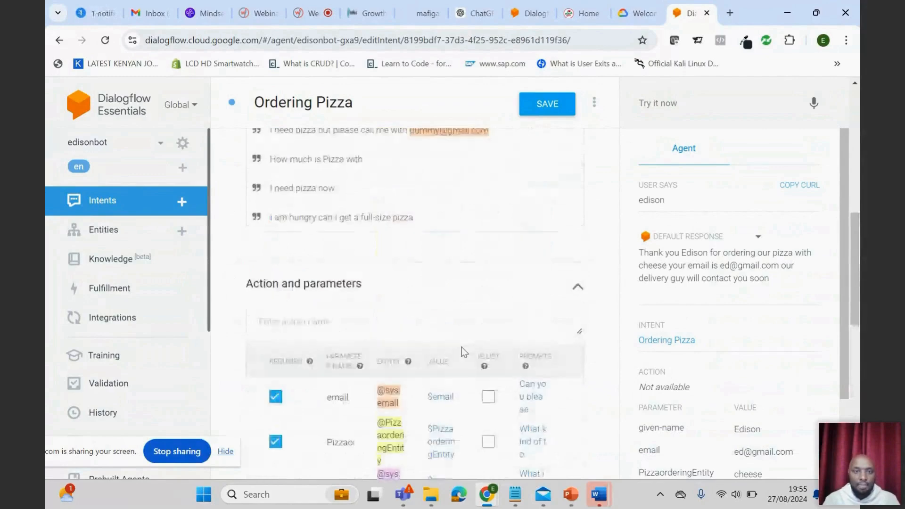
scroll(462, 347, up, 5)
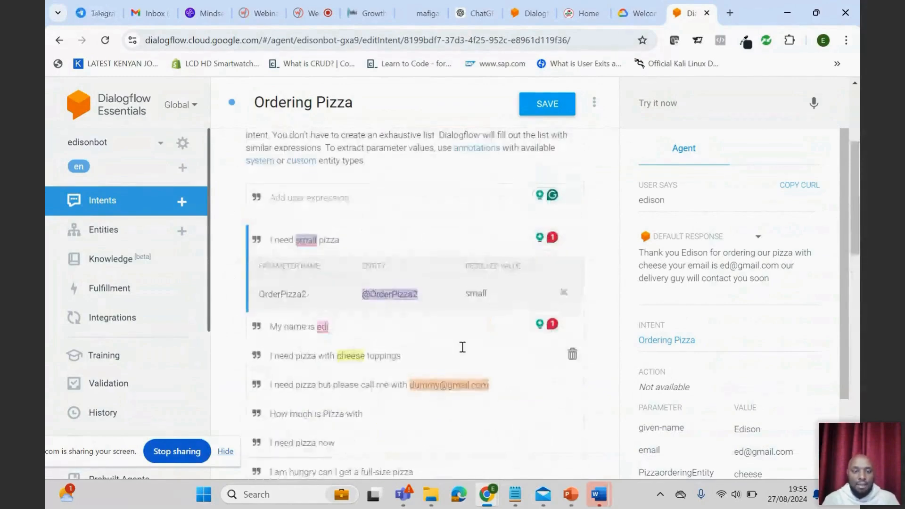
scroll(462, 347, down, 2)
scroll(461, 348, up, 2)
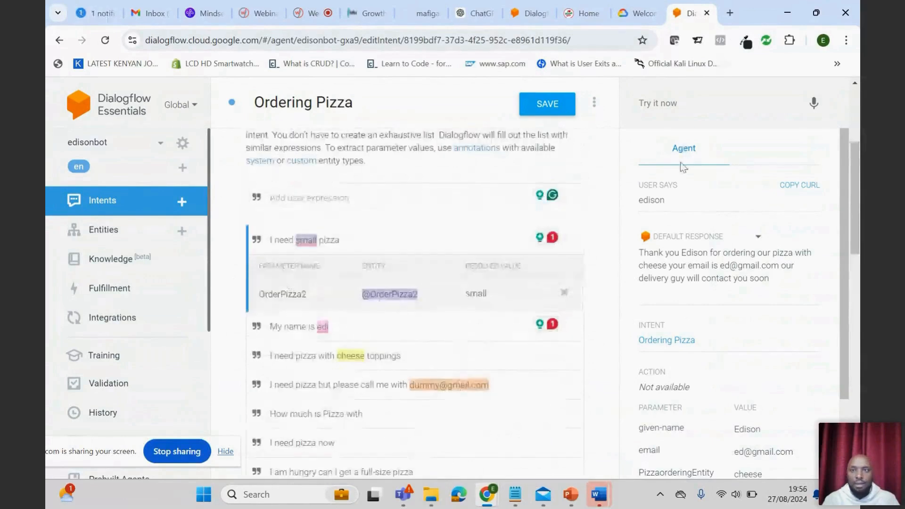
click(660, 103)
text(hi)
key(Return)
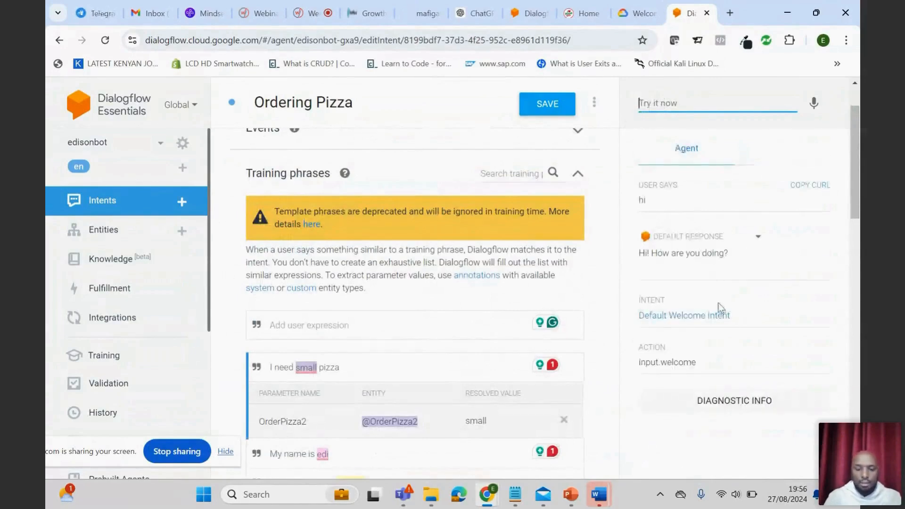
- Test the size entity by sending the agent the request "i need small pizza"
text(ineed)
key(BackSpace)
key(BackSpace)
key(BackSpace)
key(BackSpace)
key(BackSpace)
text(i need small pizz)
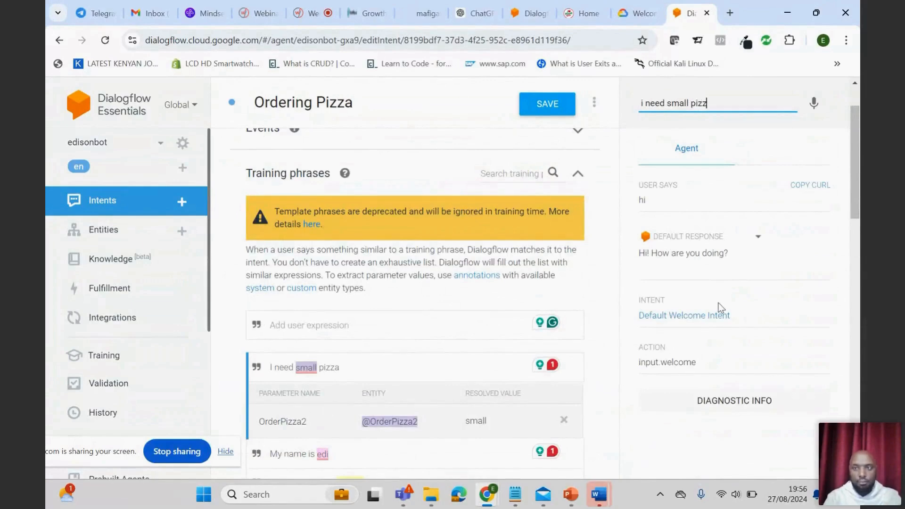
key(Return)
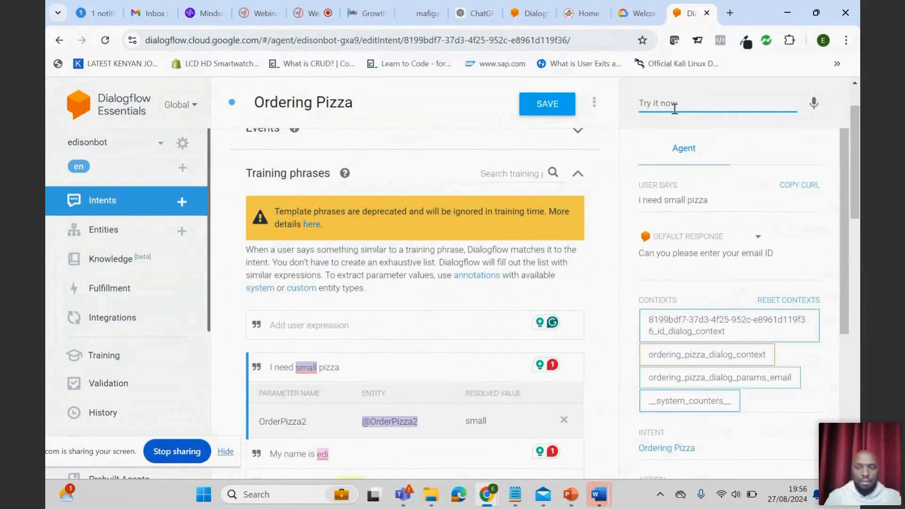
- Answer the agent's email prompt by reusing the previously entered customer email address
text(e)
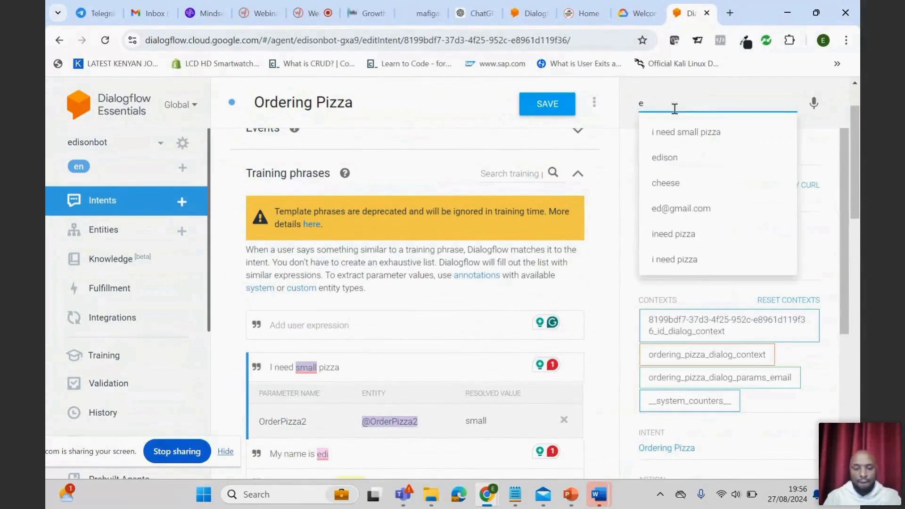
text(d)
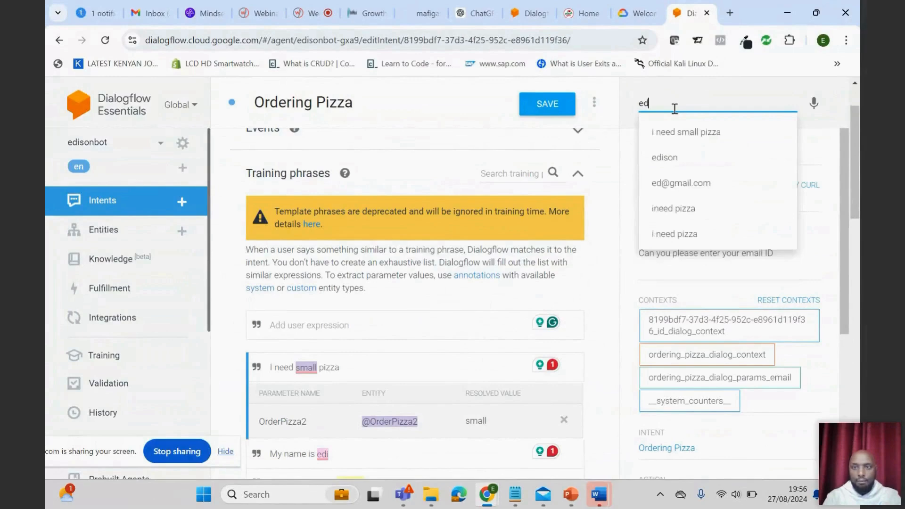
click(682, 183)
key(Return)
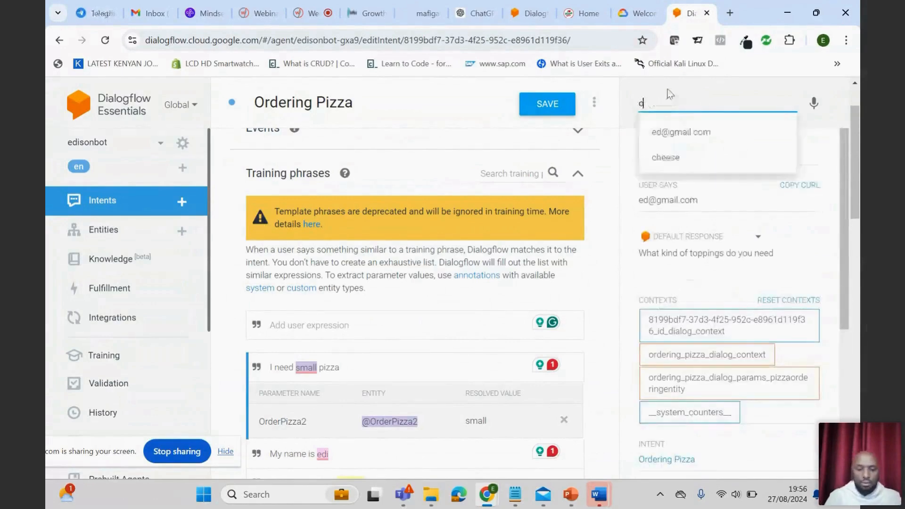
- Answer the toppings prompt with "cheese" and the name prompt with the customer's first name
text(cheese)
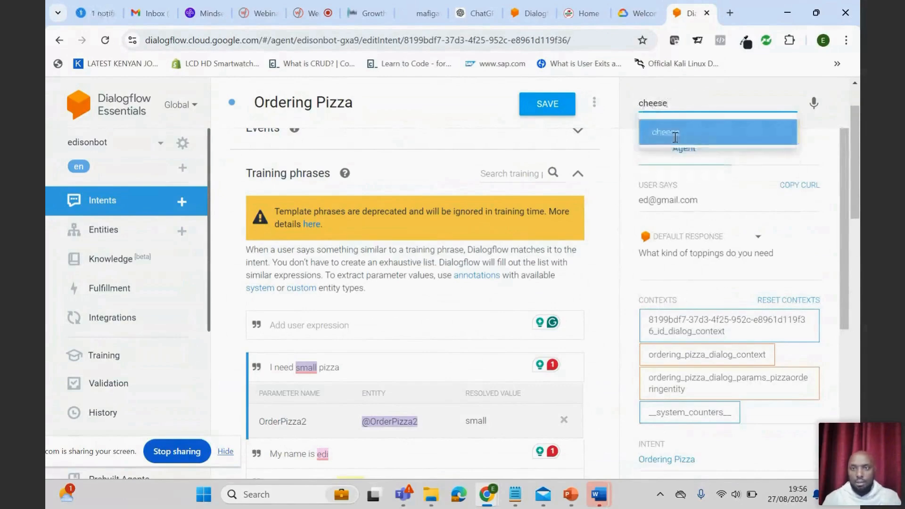
key(Return)
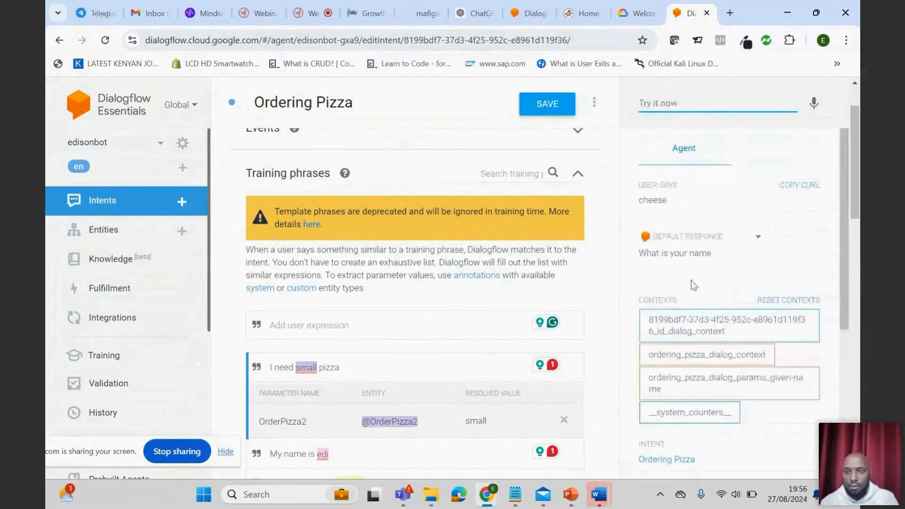
text(ediso)
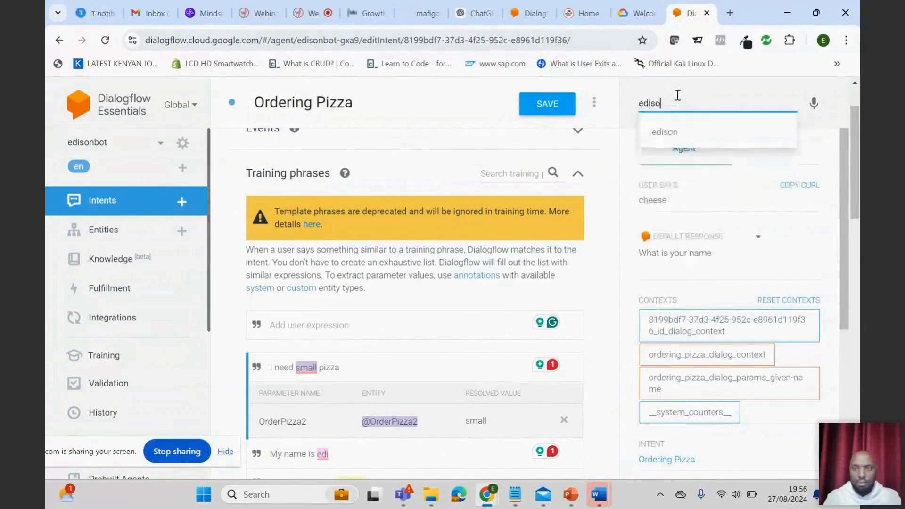
click(691, 128)
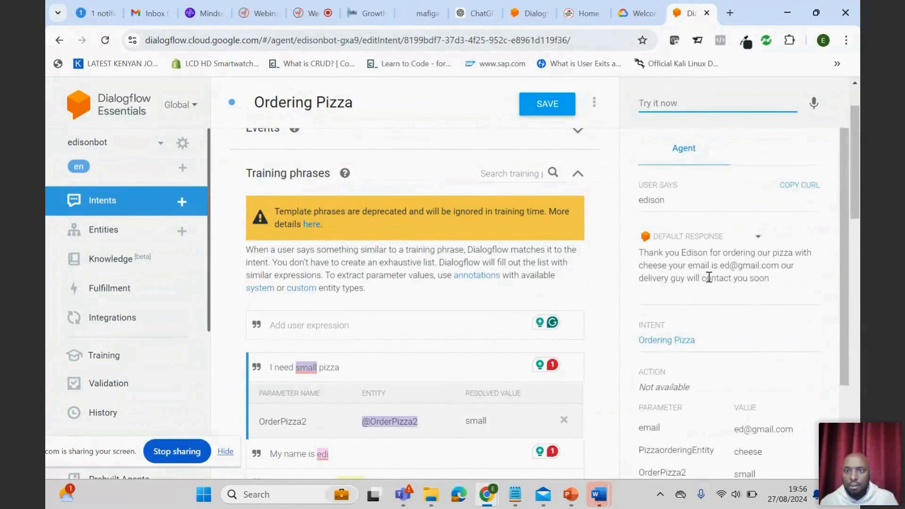
- Save the Ordering Pizza intent and check its annotated training phrases
scroll(484, 289, down, 1)
scroll(482, 285, down, 5)
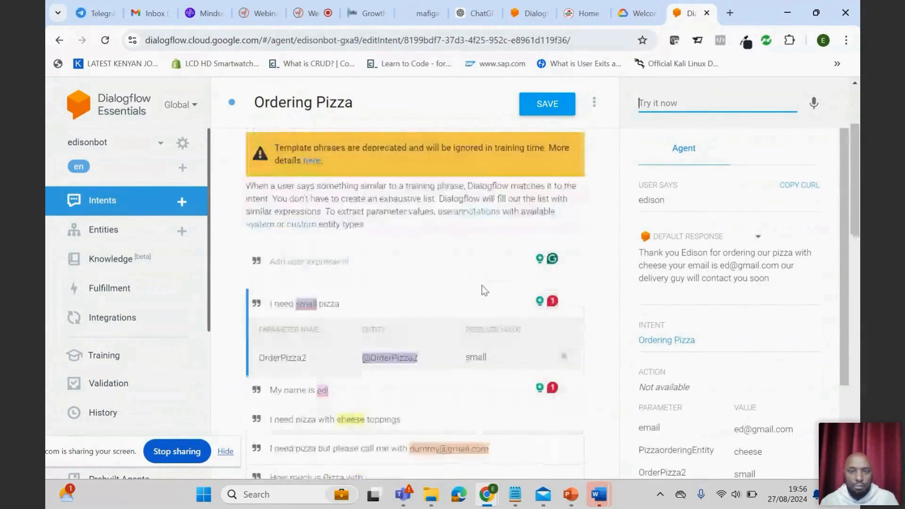
click(556, 112)
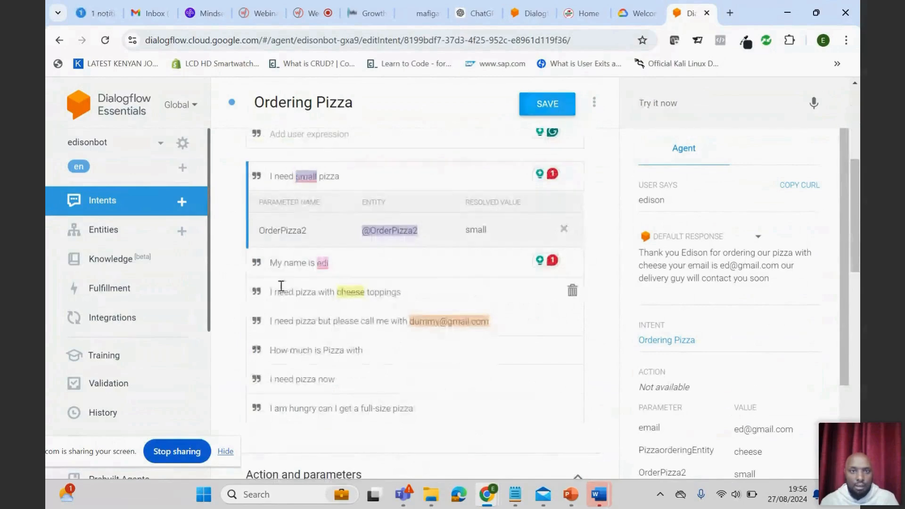
double_click(349, 293)
scroll(348, 300, down, 8)
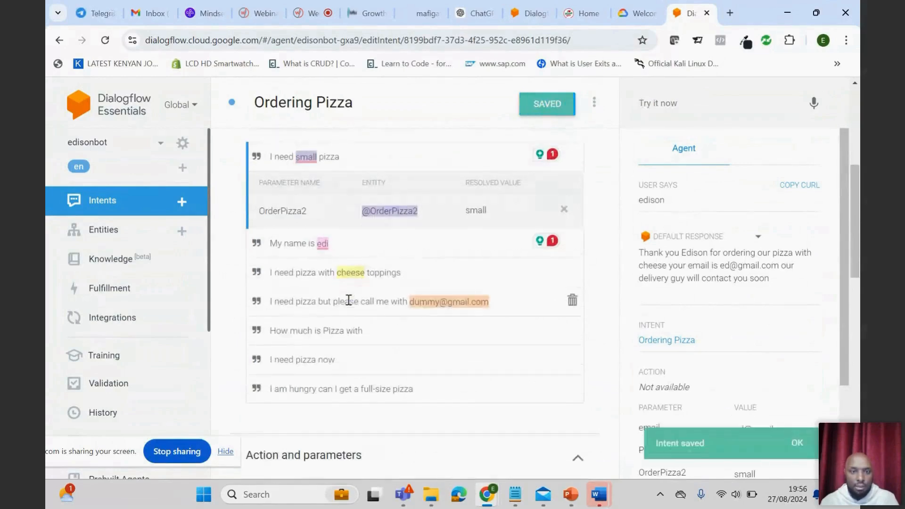
scroll(349, 300, up, 5)
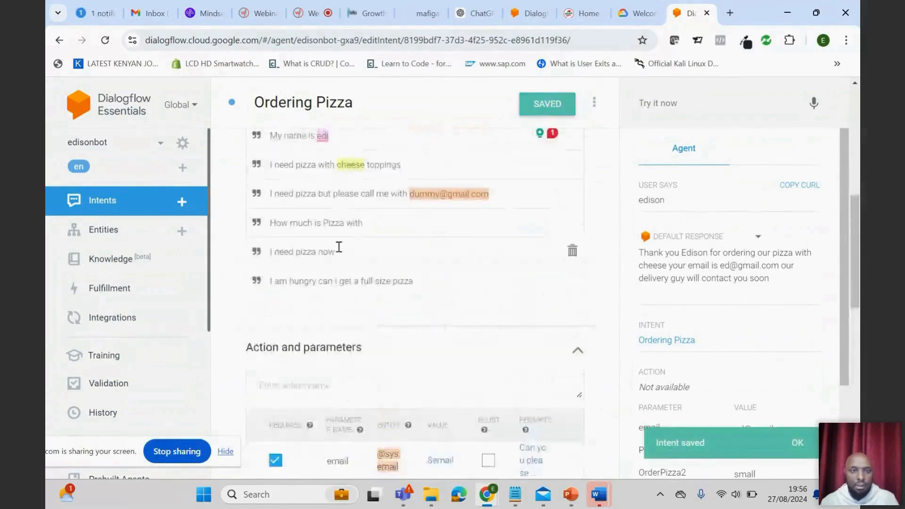
scroll(335, 248, up, 4)
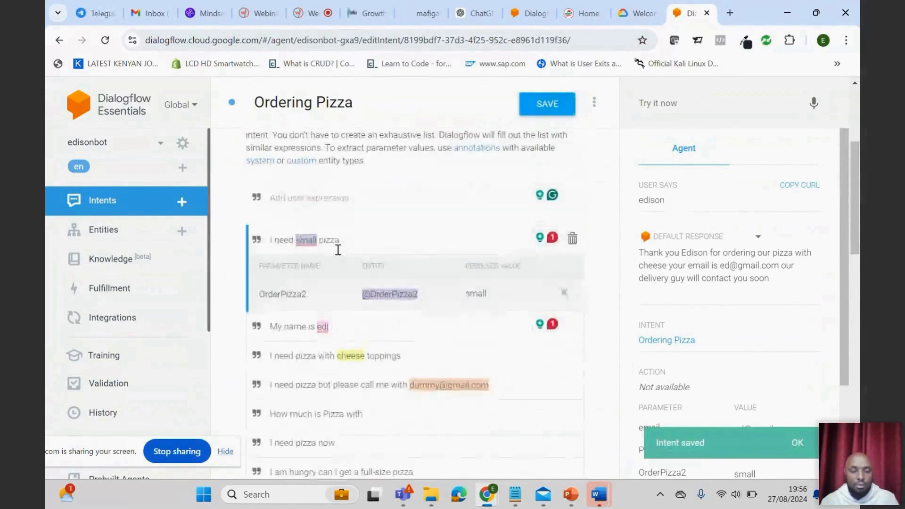
scroll(421, 358, down, 1)
scroll(420, 358, down, 3)
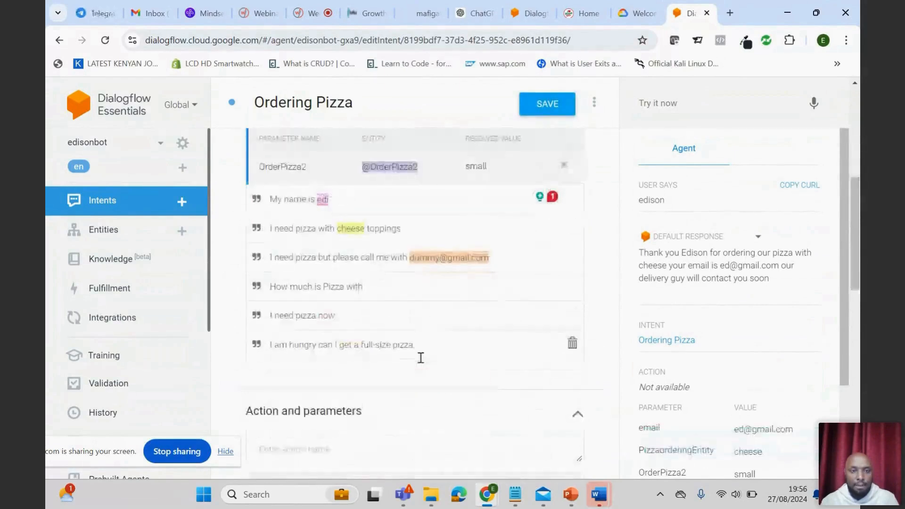
scroll(419, 358, up, 4)
click(547, 105)
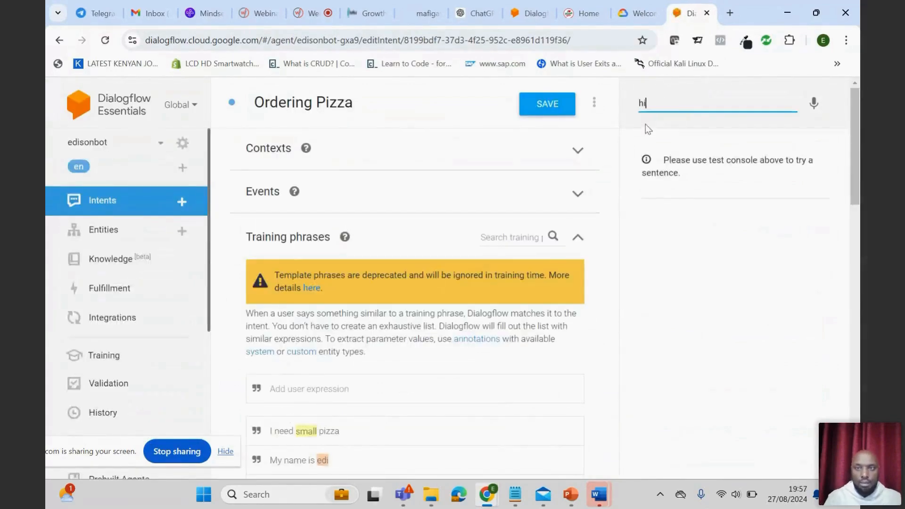
- Begin a new test conversation with "hi" and request a pizza without a size by sending "I need pizza"
key(Return)
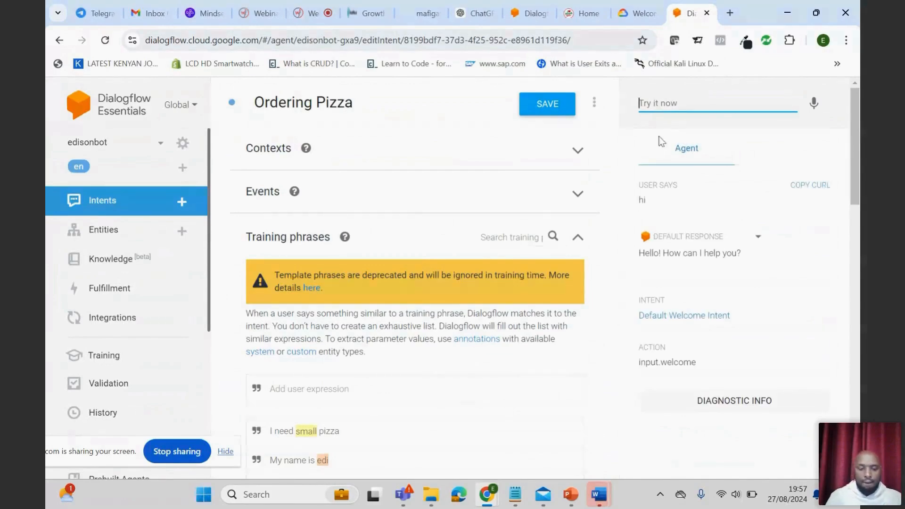
text(I e)
key(BackSpace)
text(n)
key(BackSpace)
text(need)
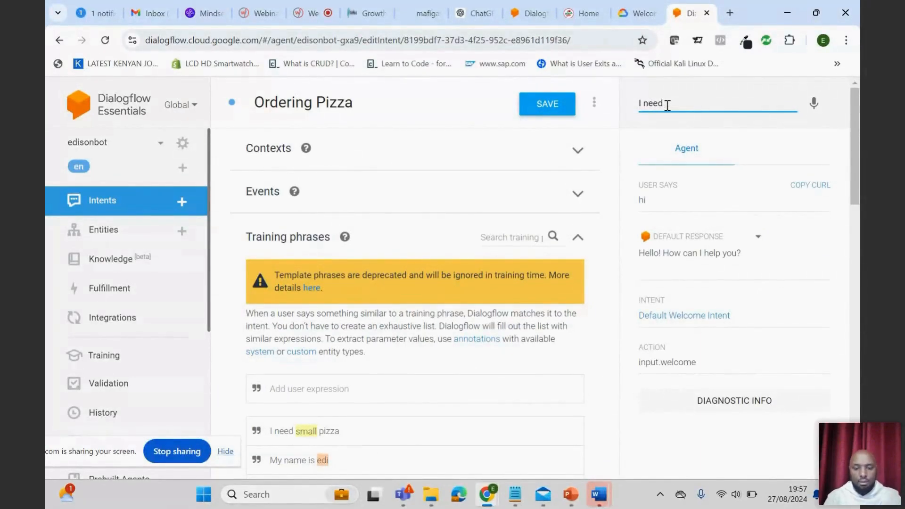
text( sm)
scroll(655, 215, down, 3)
scroll(626, 279, down, 2)
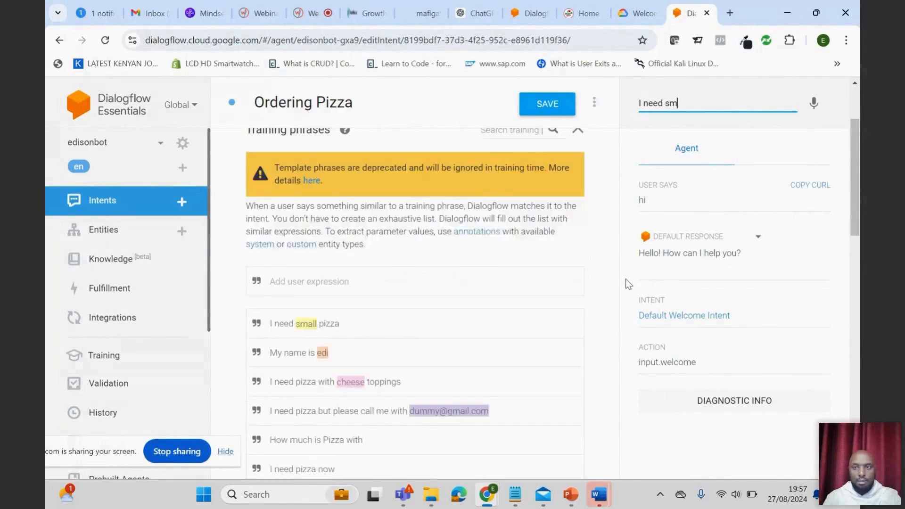
key(BackSpace)
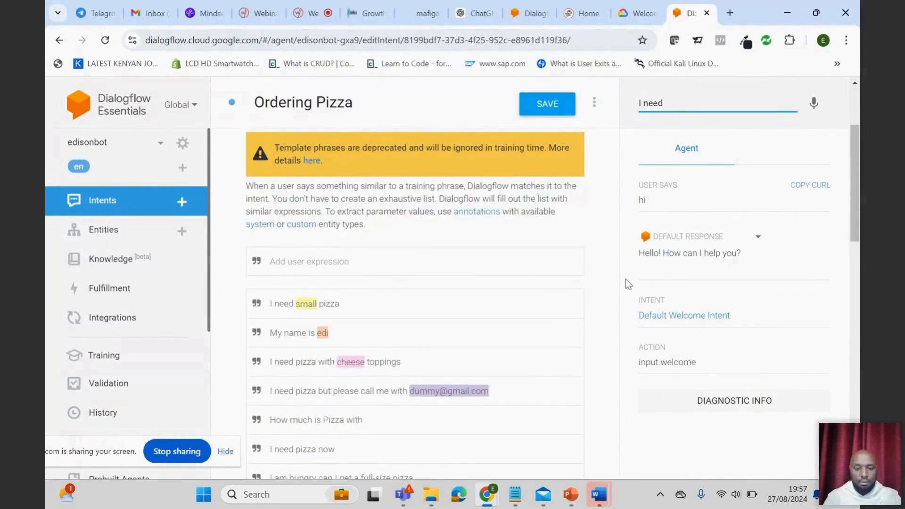
text(pizza)
key(Return)
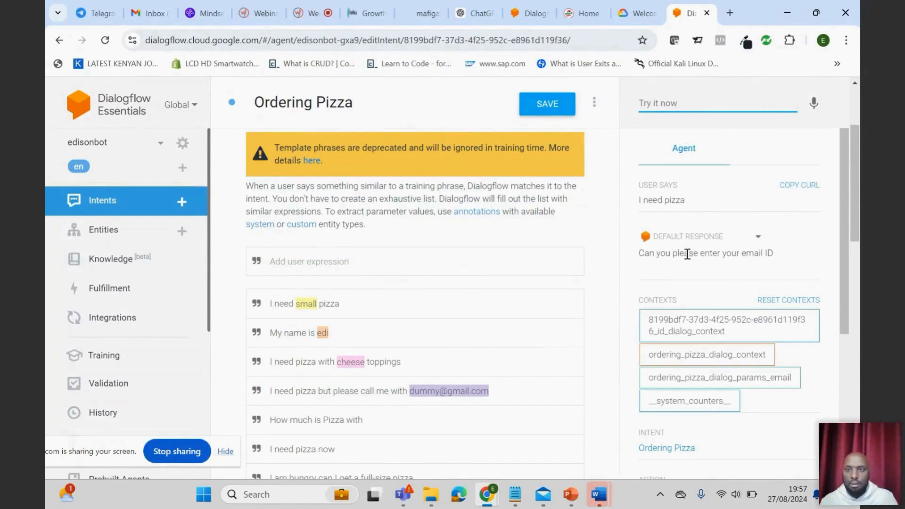
- Reply to the agent's email prompt with a newly entered customer email address
text(e)
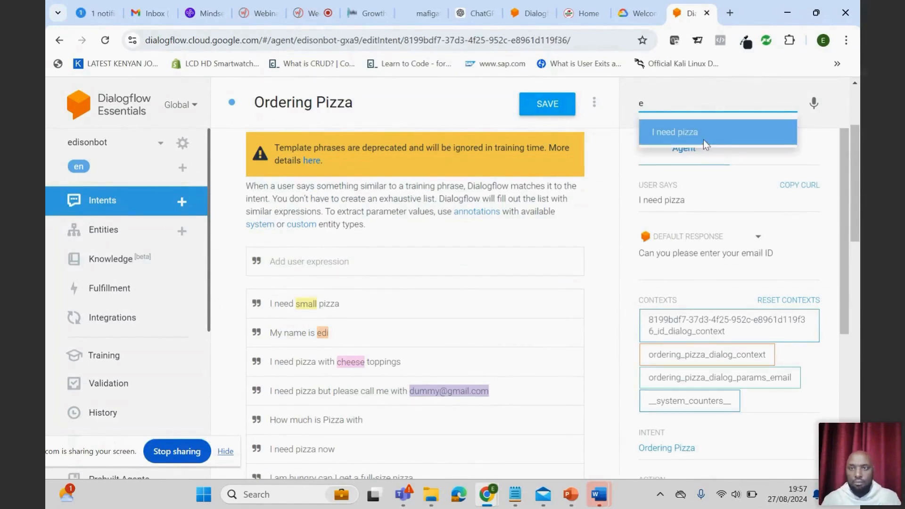
text(di)
key(BackSpace)
key(BackSpace)
key(BackSpace)
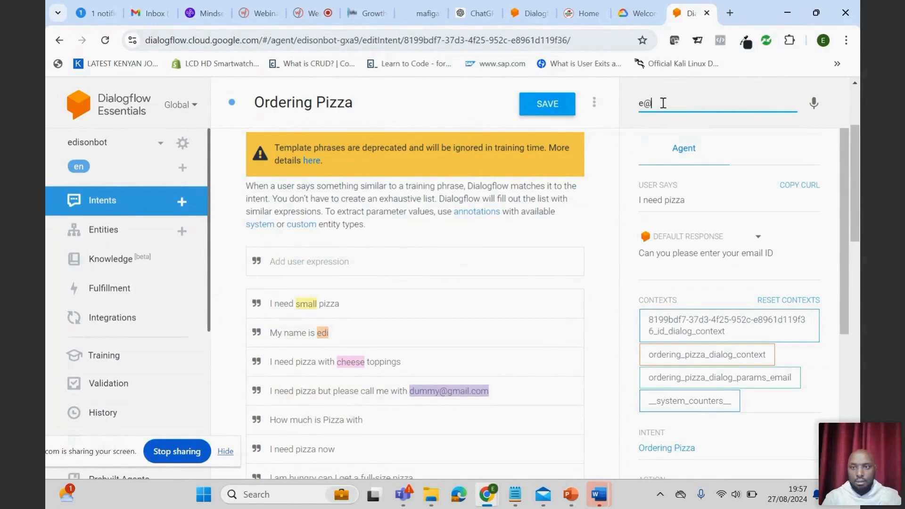
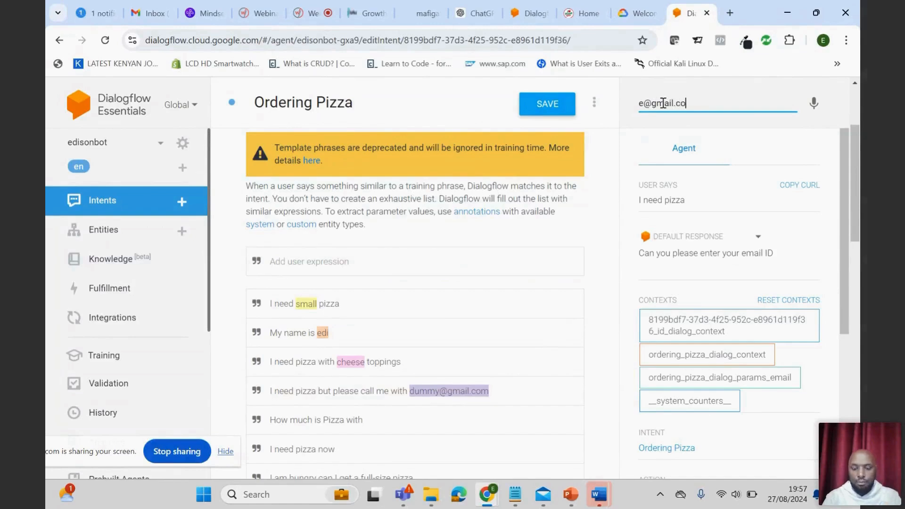
key(Return)
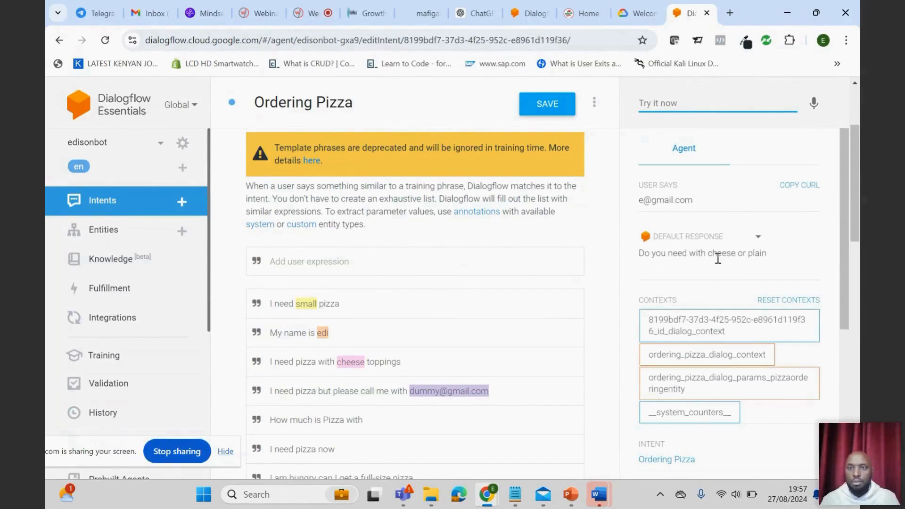
- Choose "cheese" at the cheese-or-plain prompt and give the customer's first name at the name prompt
text(cheese)
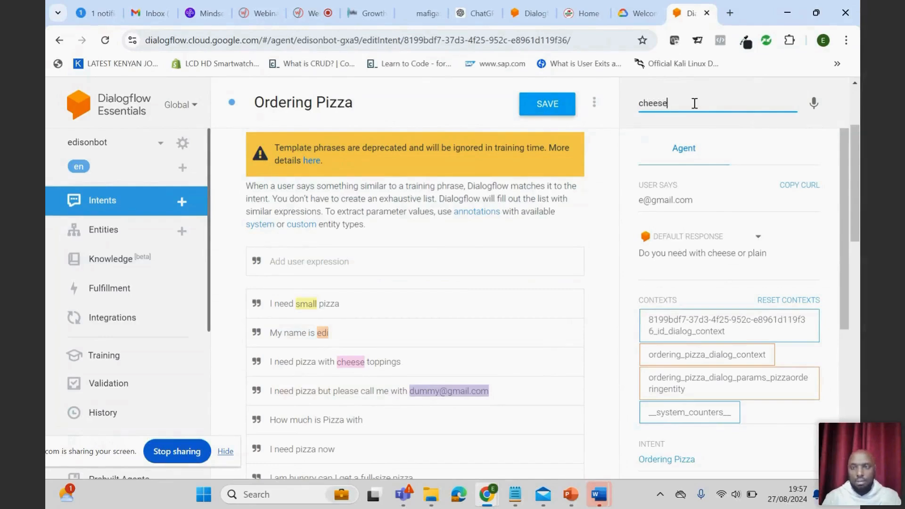
key(Return)
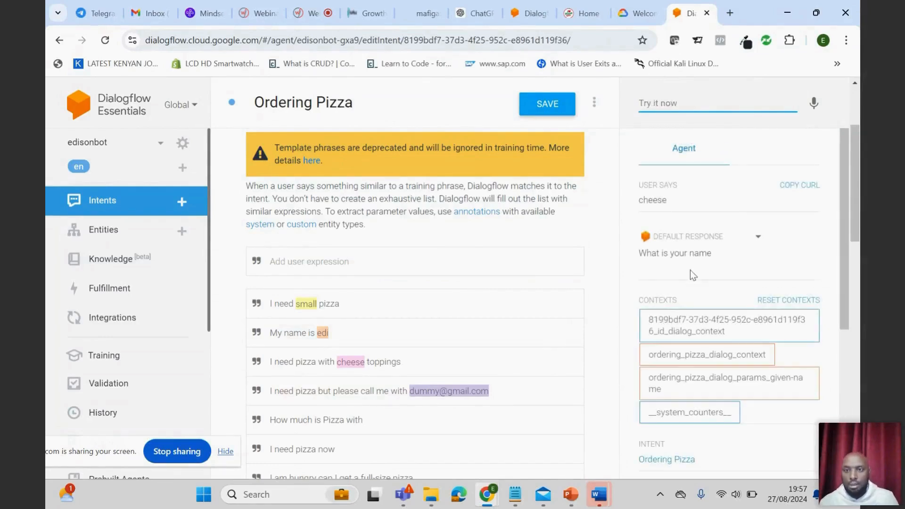
text(edison)
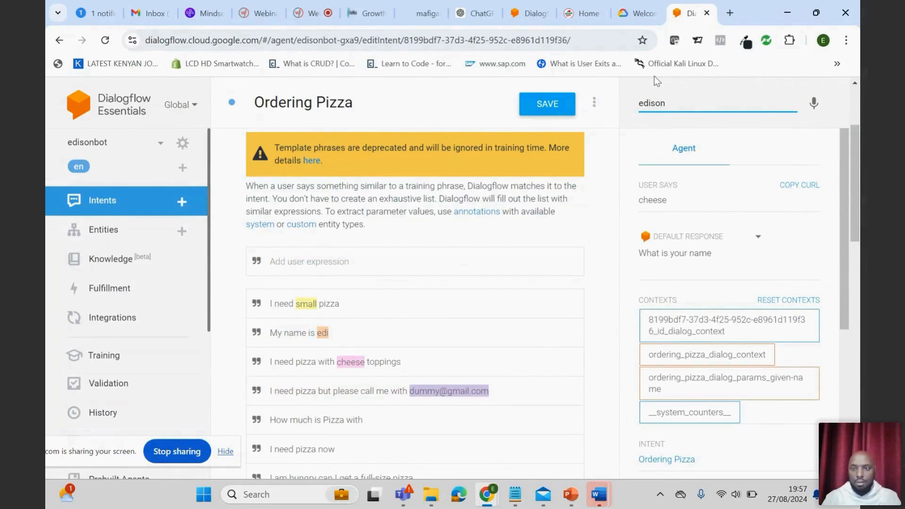
key(Return)
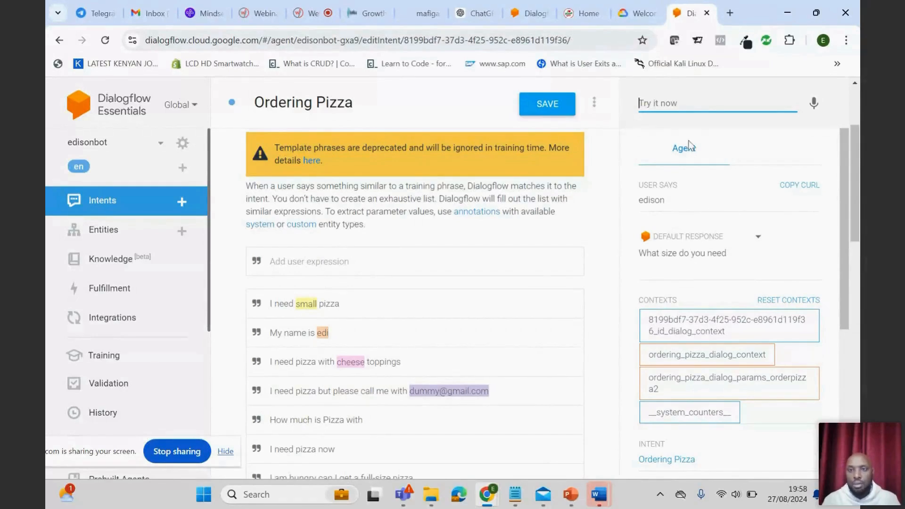
- Answer the agent's pizza size prompt with "small" in the test conversation
text(small)
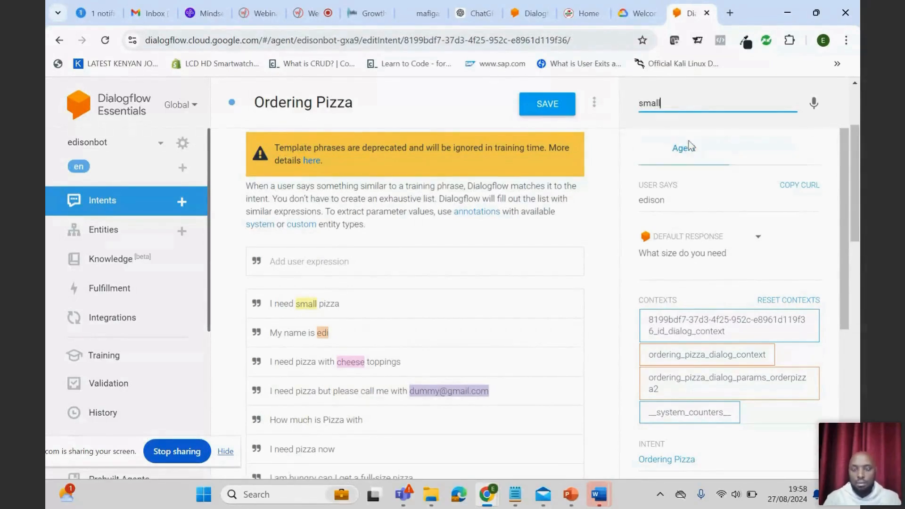
key(Return)
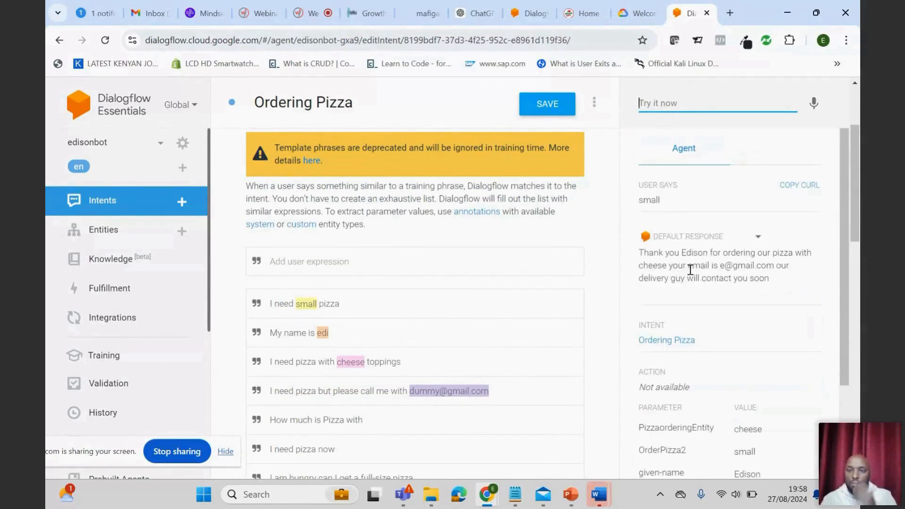
- Insert the $OrderPizza2 parameter before "pizza" in the second text response, separated by a space, and save the Ordering Pizza intent
scroll(562, 285, down, 4)
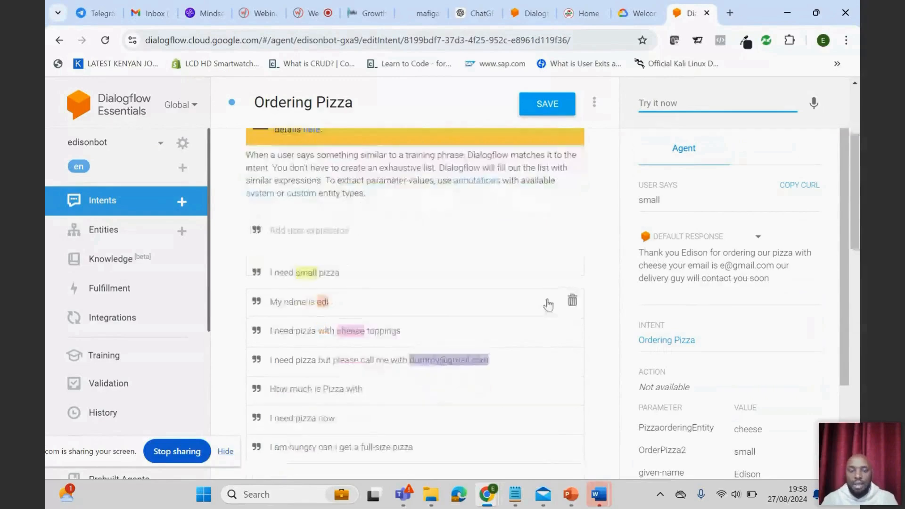
scroll(548, 307, up, 2)
scroll(523, 325, down, 5)
scroll(501, 346, down, 7)
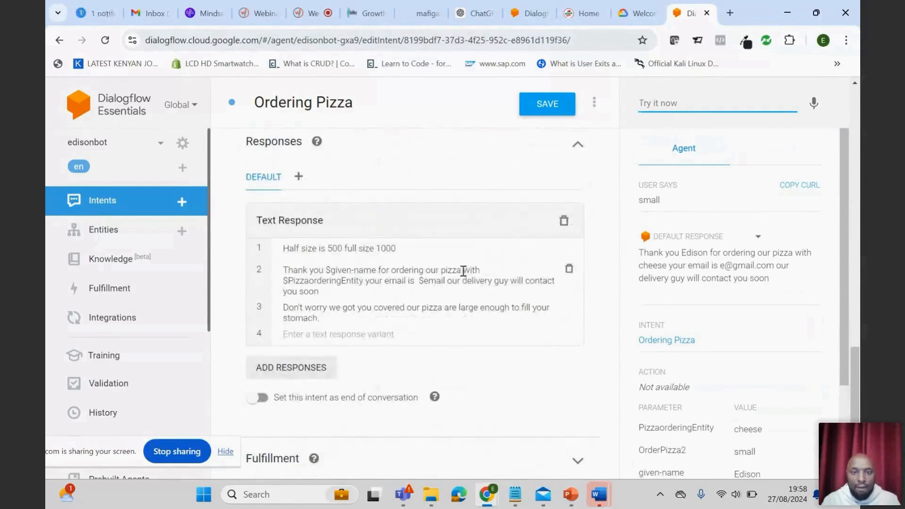
click(441, 271)
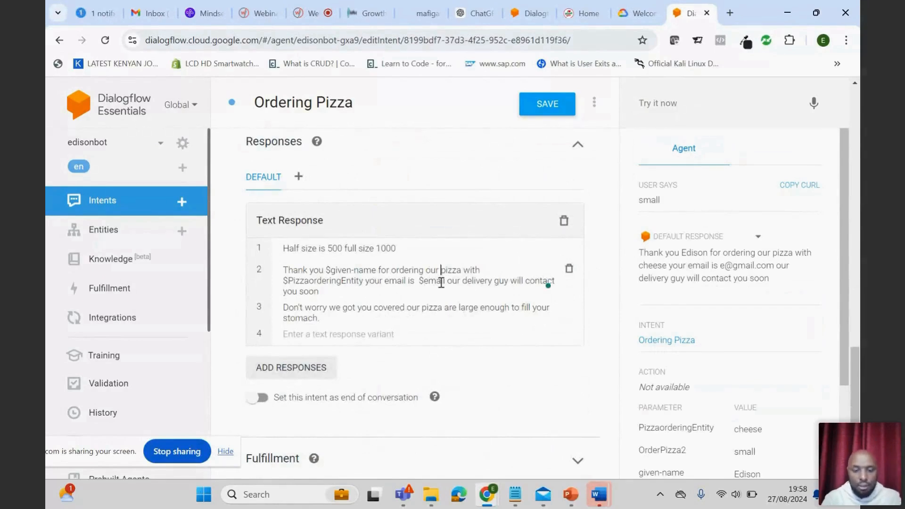
text($)
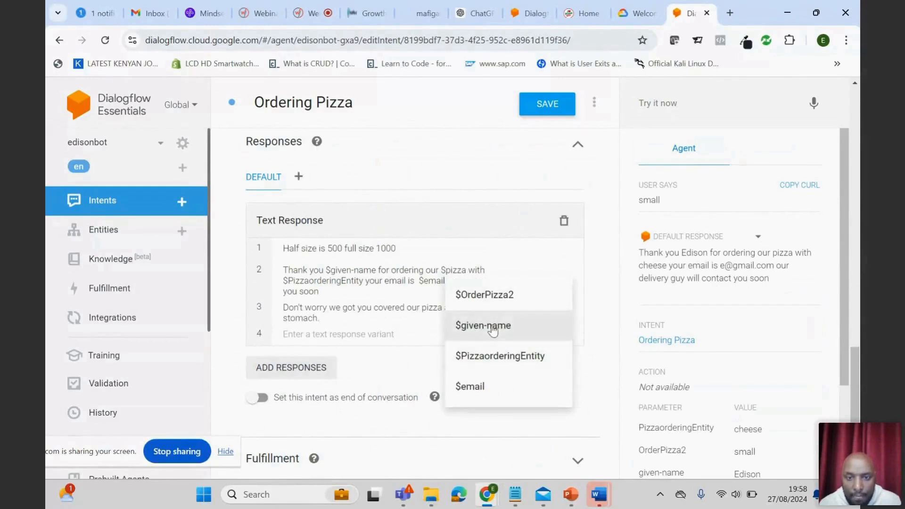
click(485, 296)
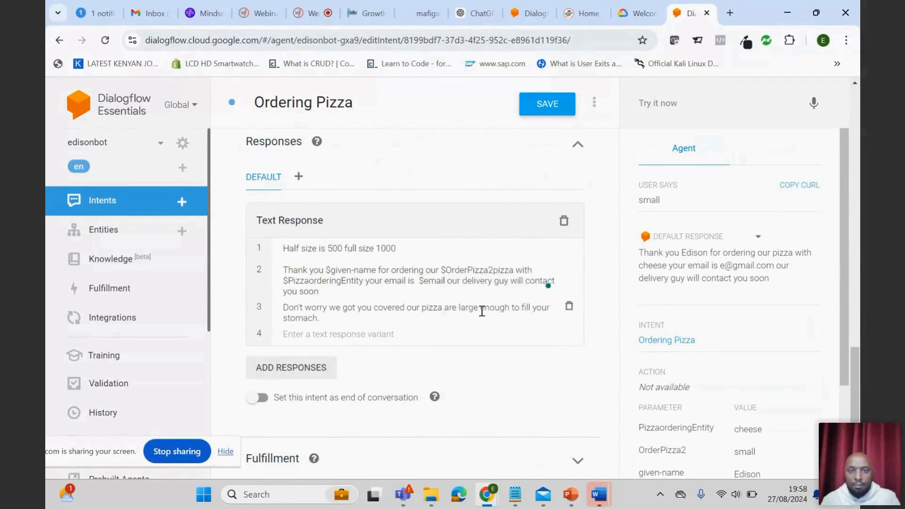
click(534, 113)
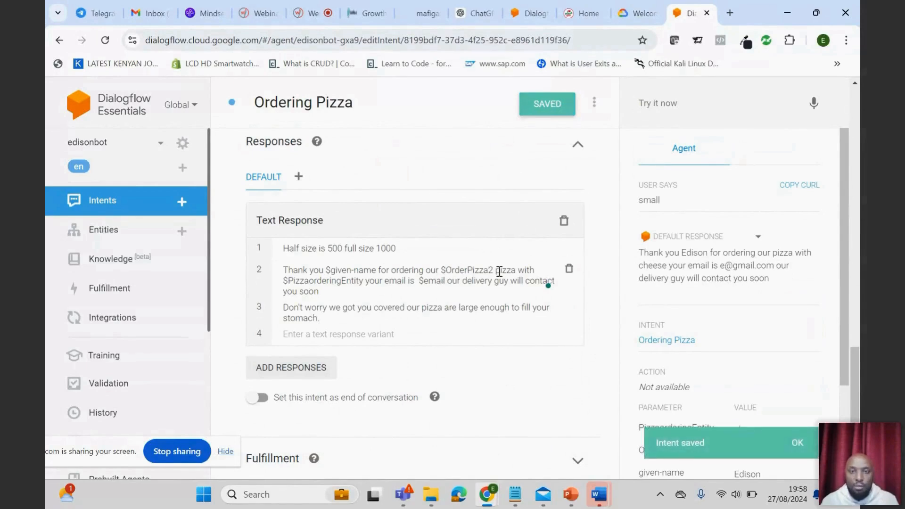
click(798, 450)
- Start another test conversation with "hi" and send the request "I need pizza"
click(660, 103)
text(hi)
key(Return)
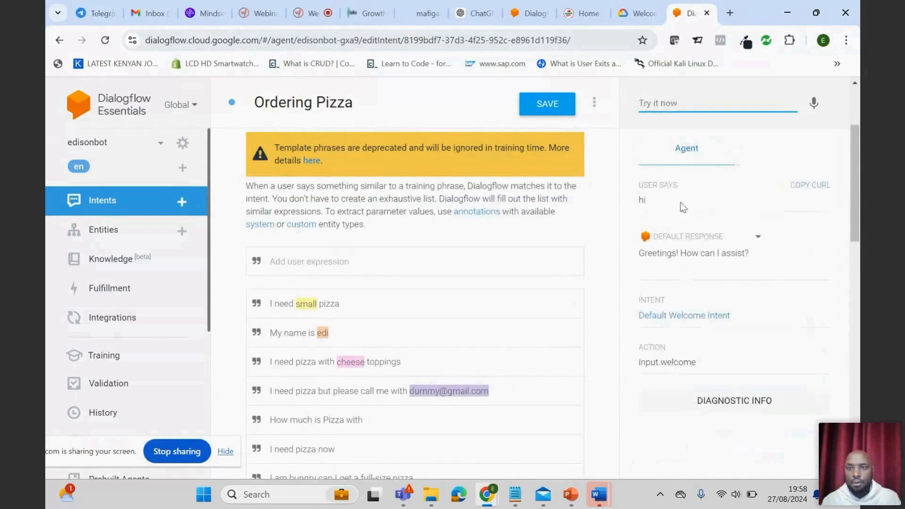
click(675, 111)
text(i nee)
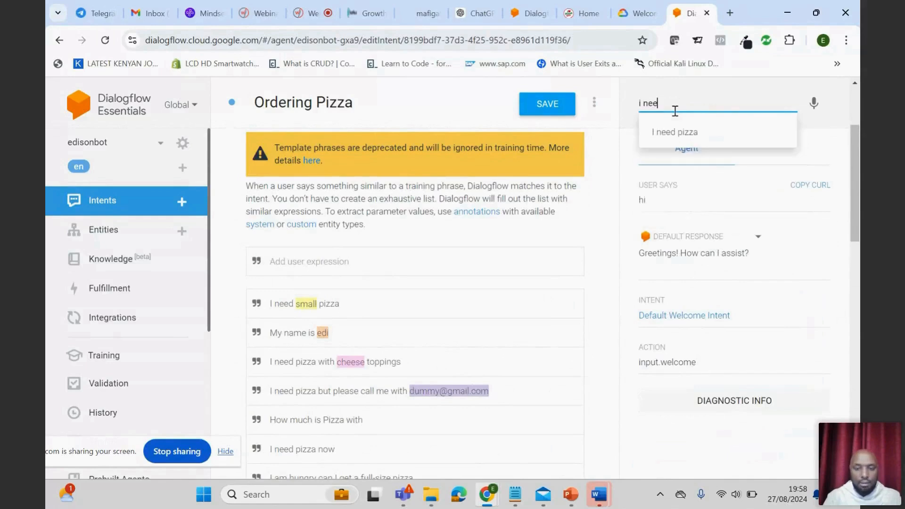
text(d)
click(704, 132)
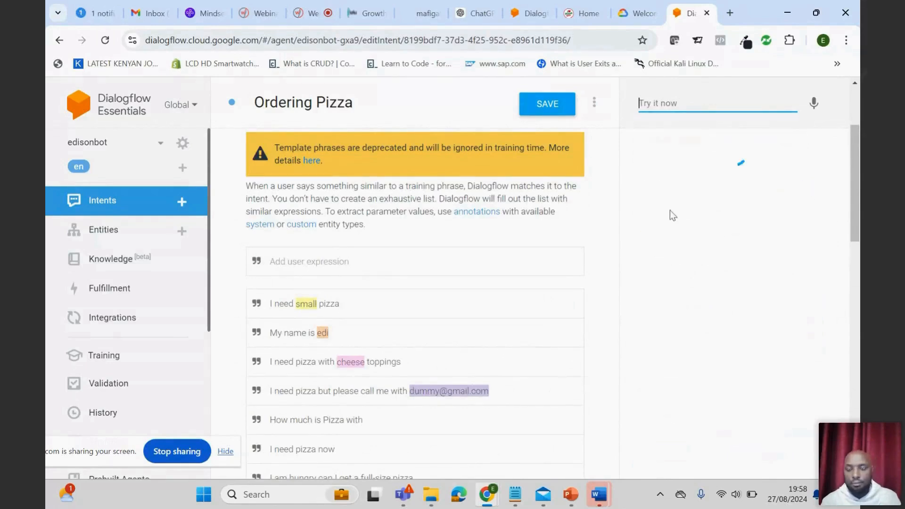
- Answer the agent's email address prompt with a customer email address
click(660, 103)
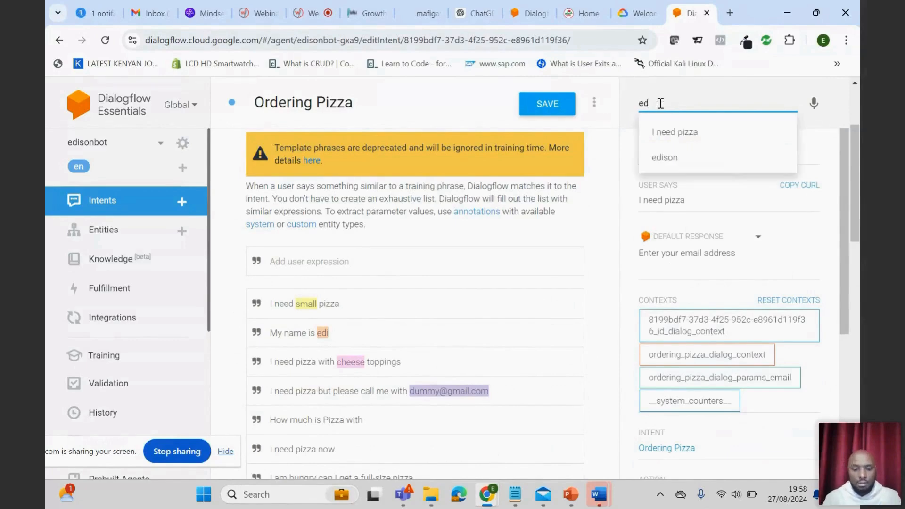
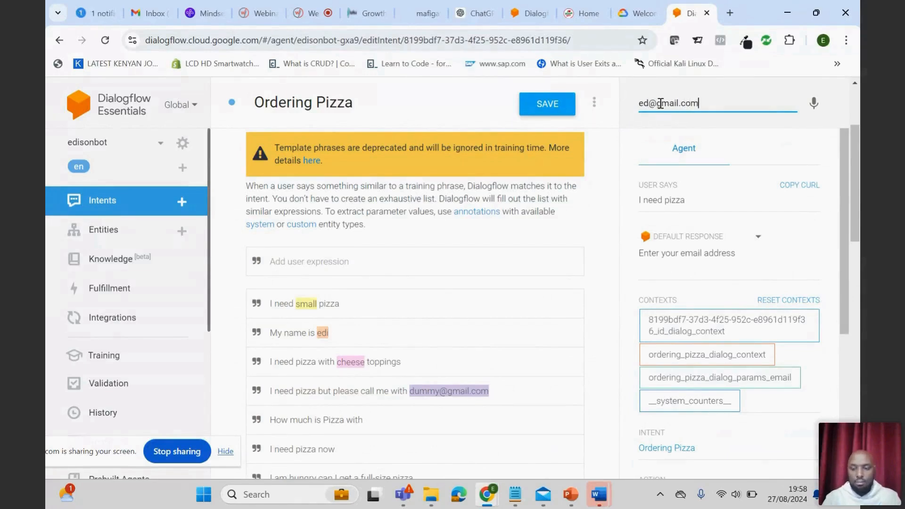
key(Return)
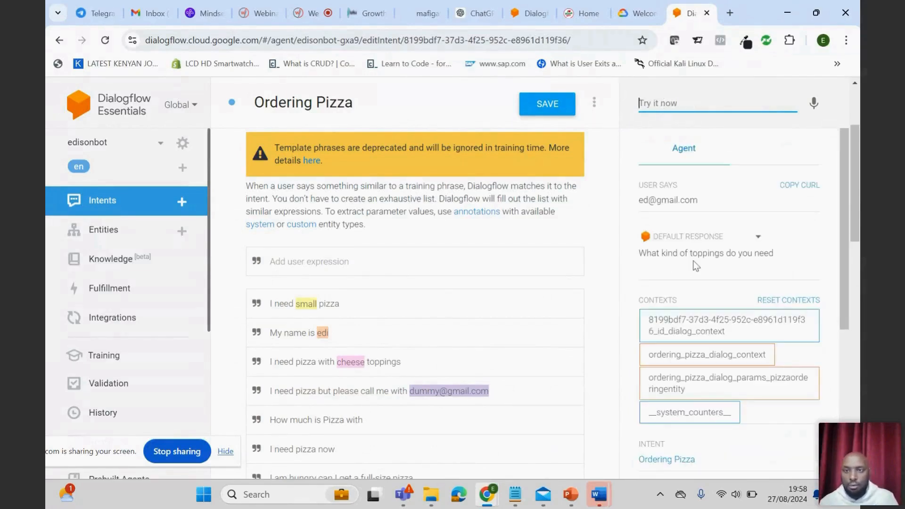
- Answer the agent's toppings prompt with "cheese"
click(664, 99)
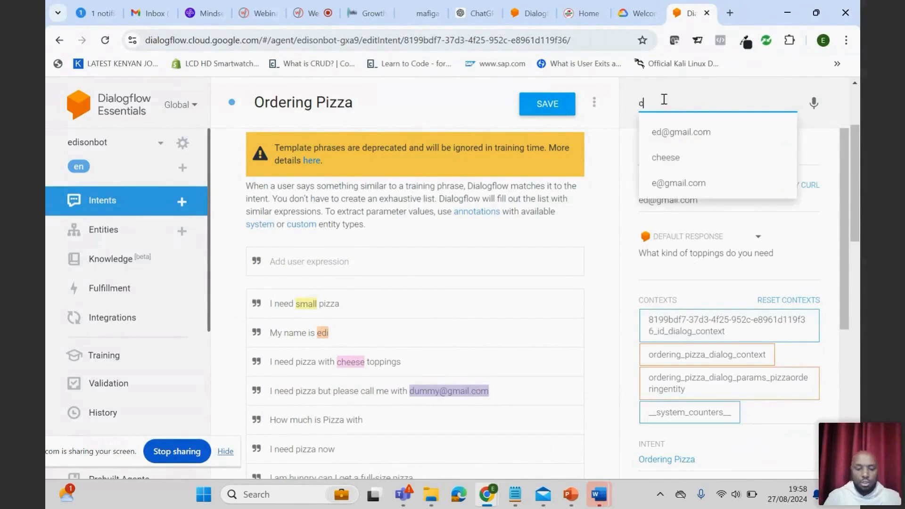
text(cheese)
key(Return)
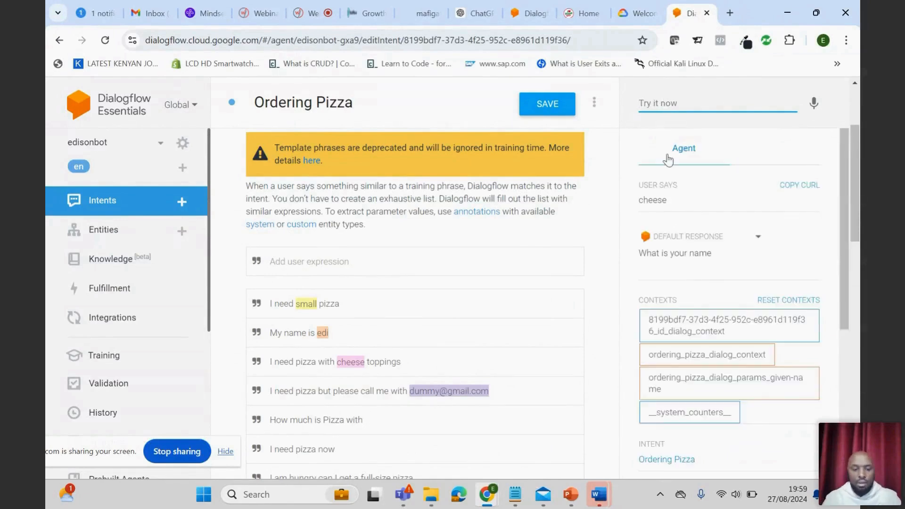
- Give the customer's first name at the name prompt and request the size "small" at the size prompt
text(edison)
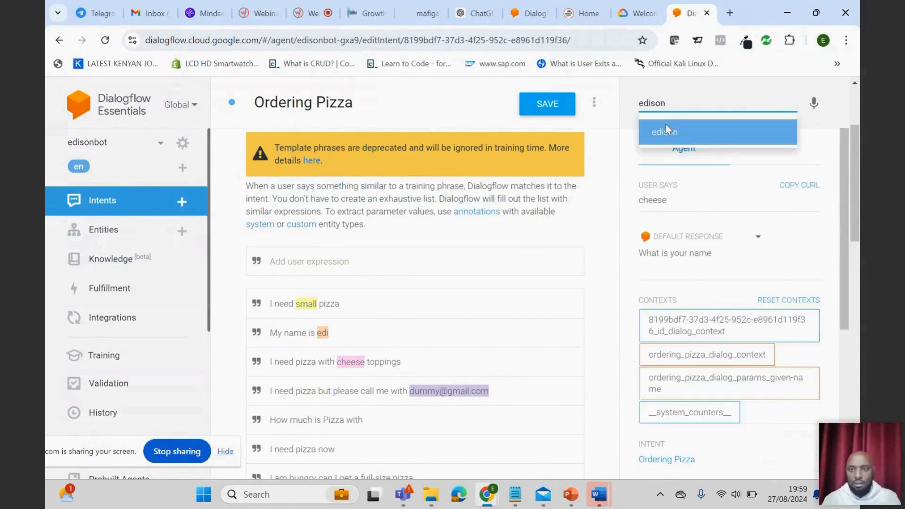
key(Return)
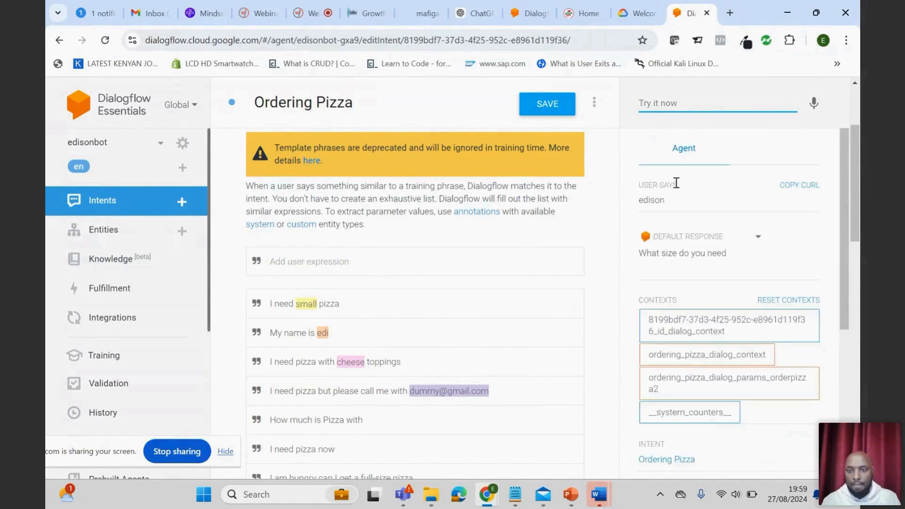
text(small)
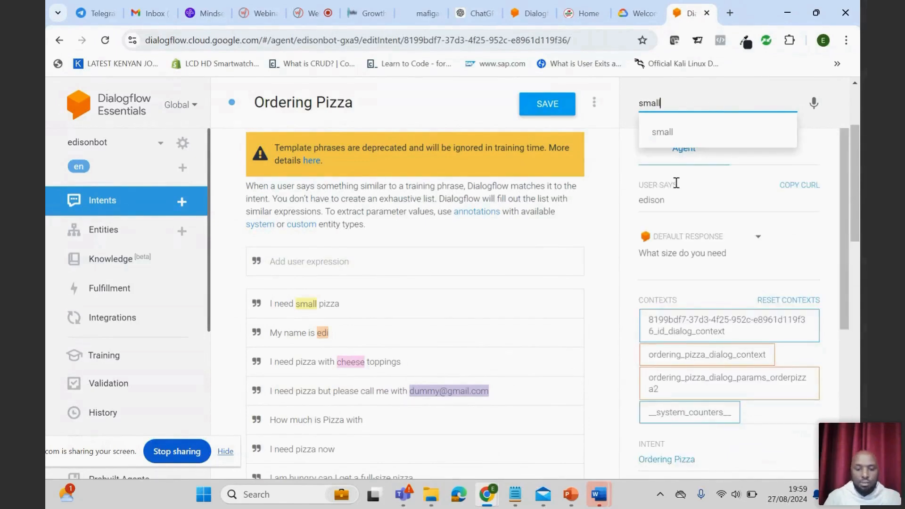
key(Return)
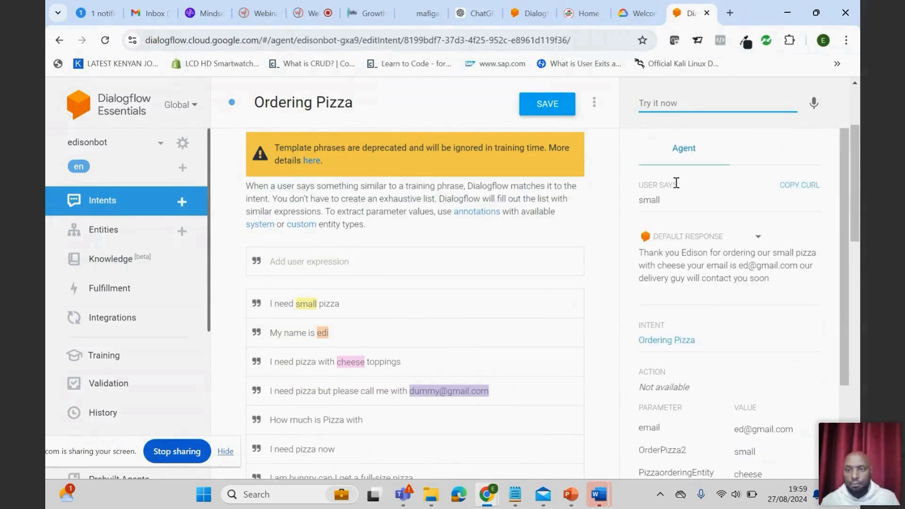
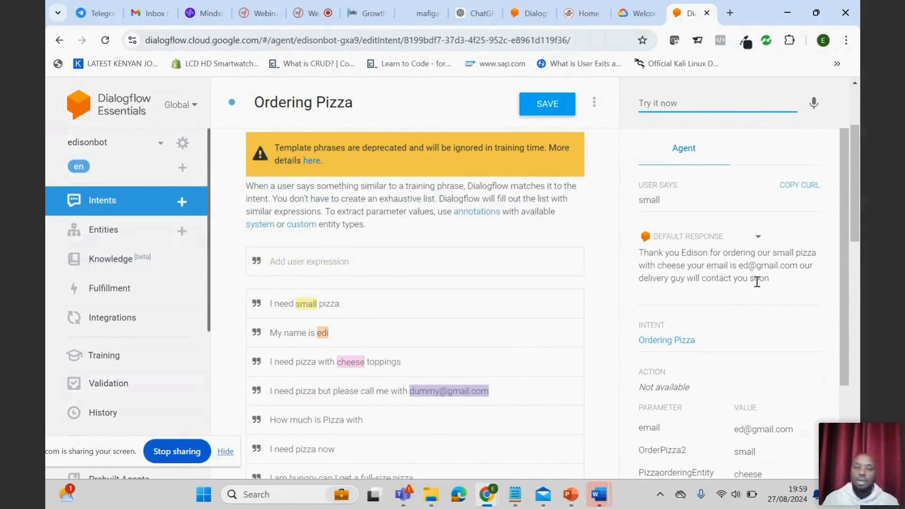
- Examine the Ordering Pizza intent's training phrases, required parameters and text responses against the test conversation
scroll(464, 366, down, 4)
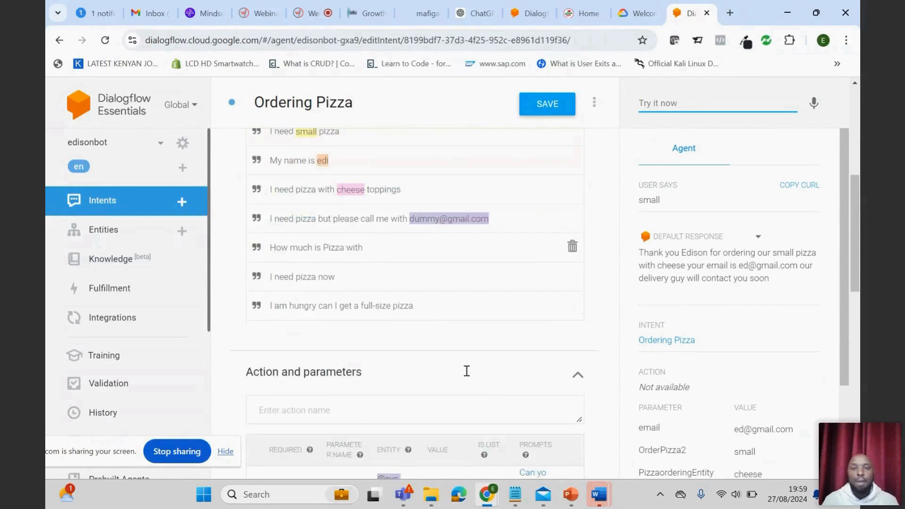
scroll(467, 371, up, 5)
scroll(477, 302, down, 4)
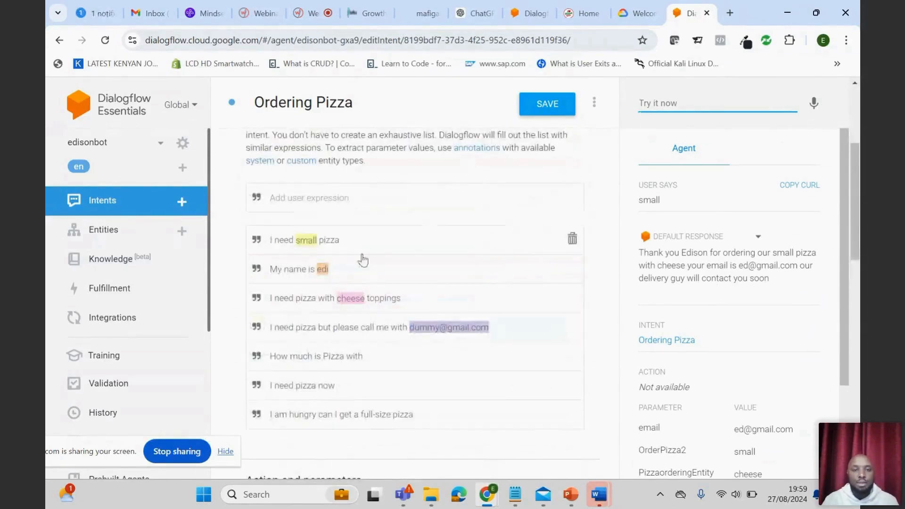
scroll(389, 265, down, 6)
scroll(397, 377, down, 7)
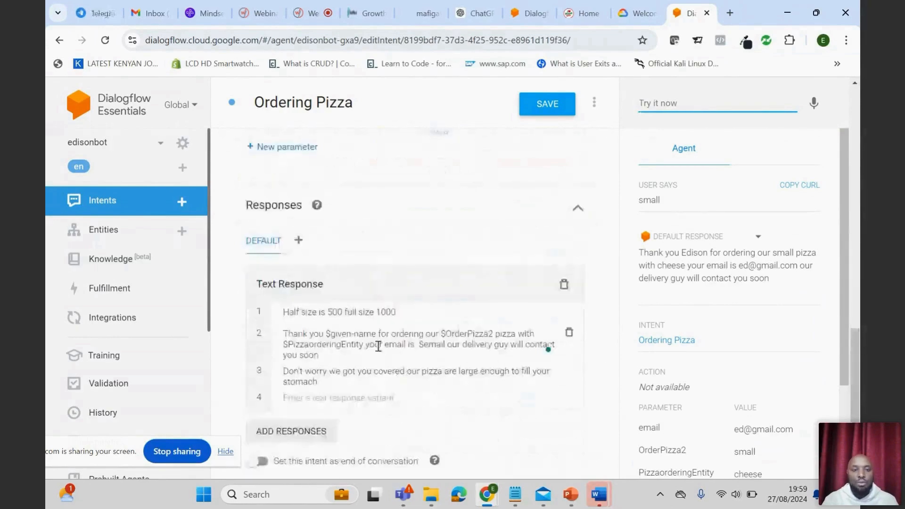
scroll(369, 408, down, 2)
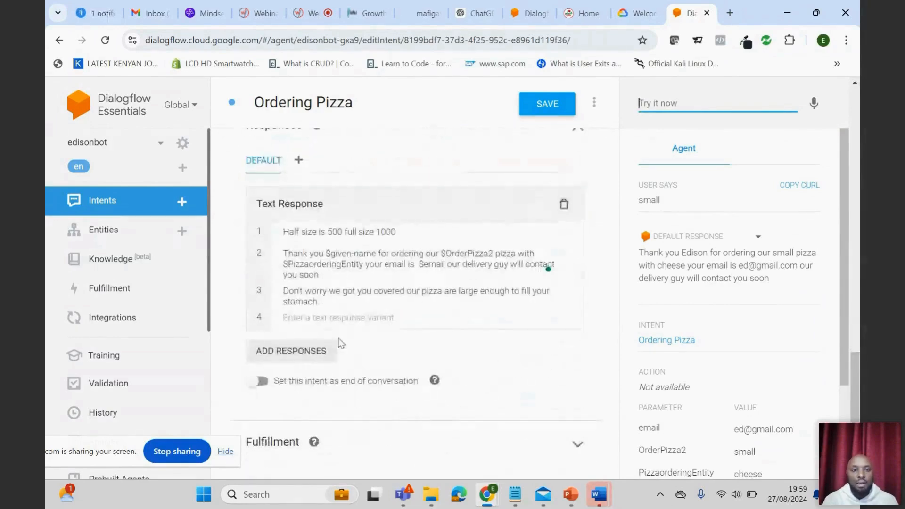
scroll(330, 377, up, 1)
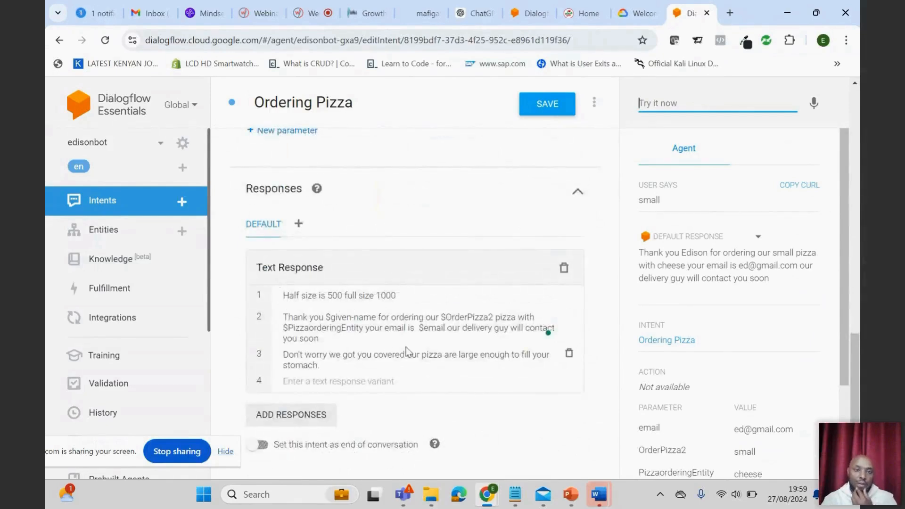
scroll(406, 351, up, 4)
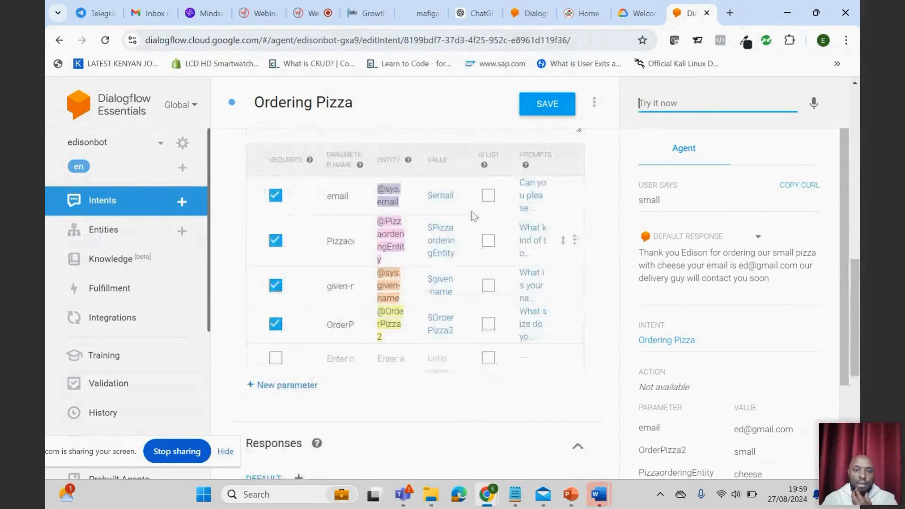
scroll(423, 309, up, 1)
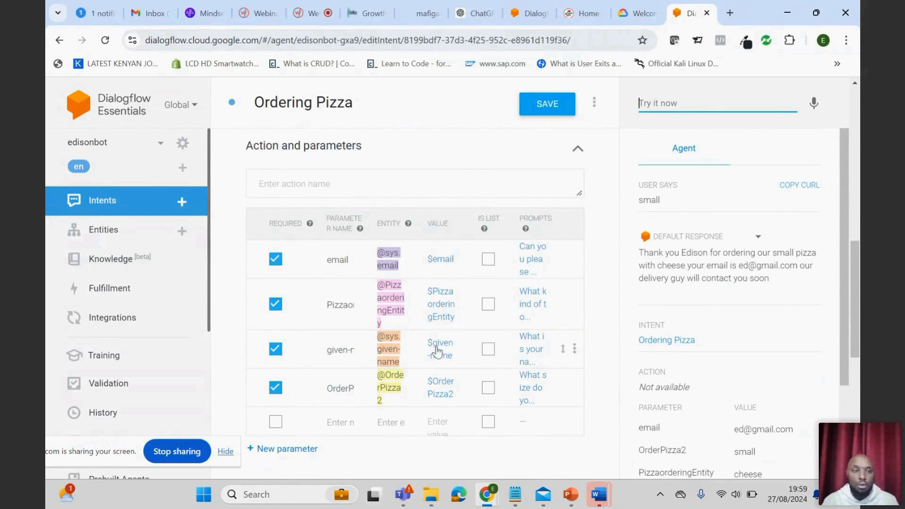
- Save the Ordering Pizza intent
scroll(445, 264, up, 4)
click(542, 104)
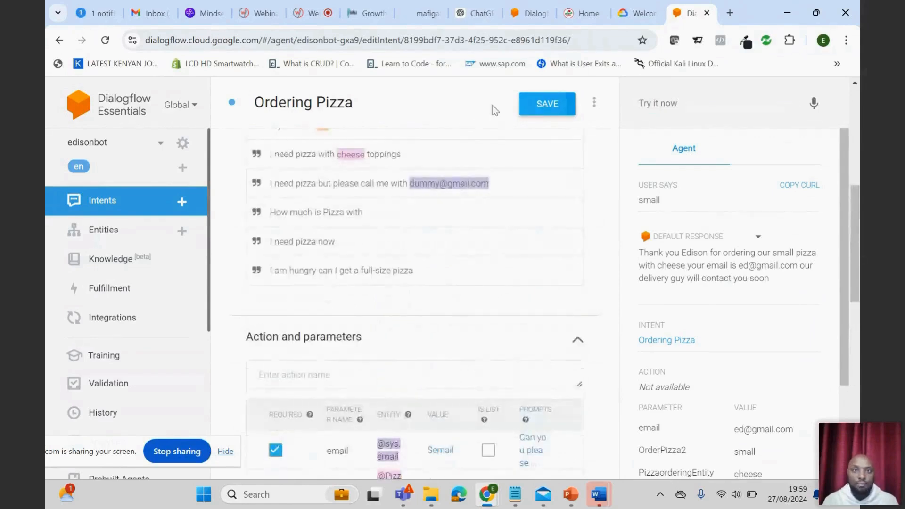
scroll(308, 325, up, 6)
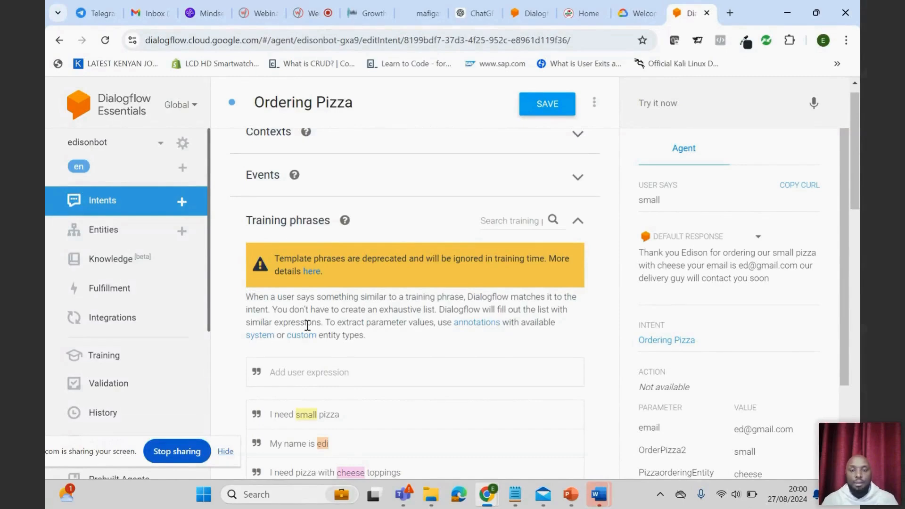
- Search the web for "pizzain" in a new browser tab and open the Pizza Inn home page
click(729, 13)
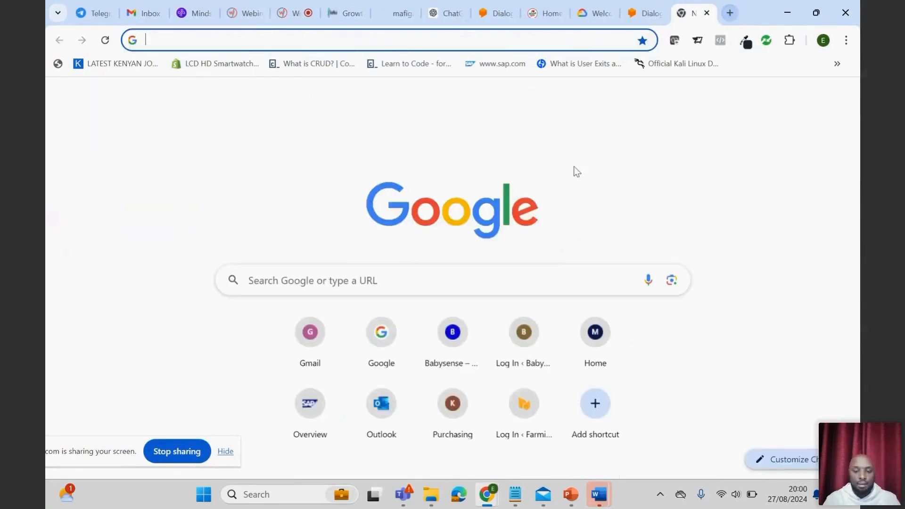
text(p)
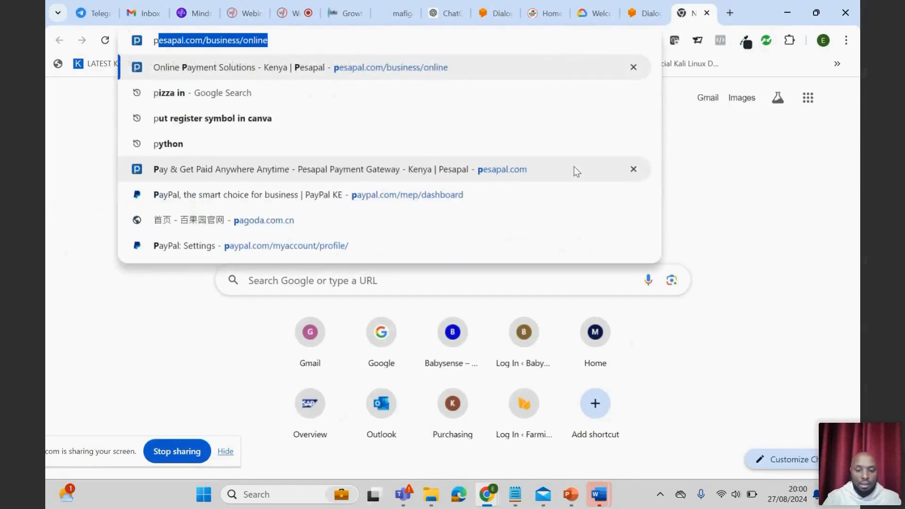
text(iza)
key(BackSpace)
text(zain)
key(Return)
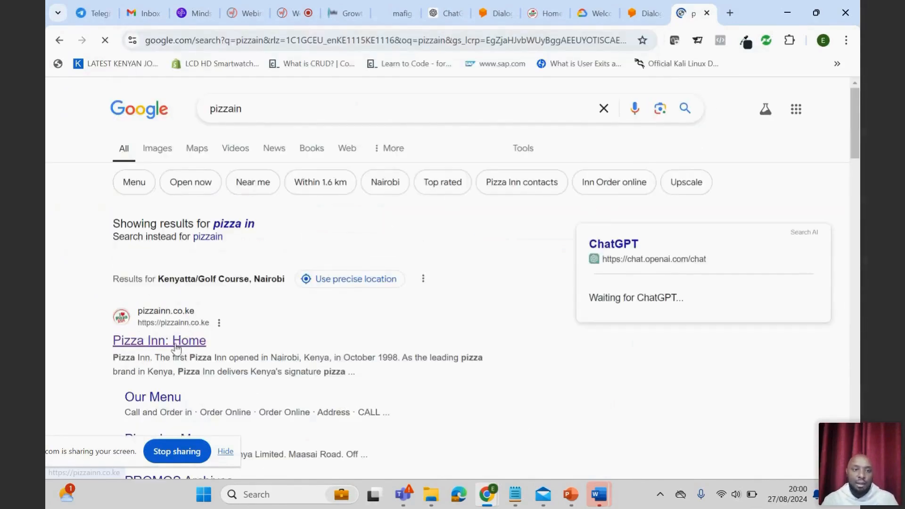
click(176, 348)
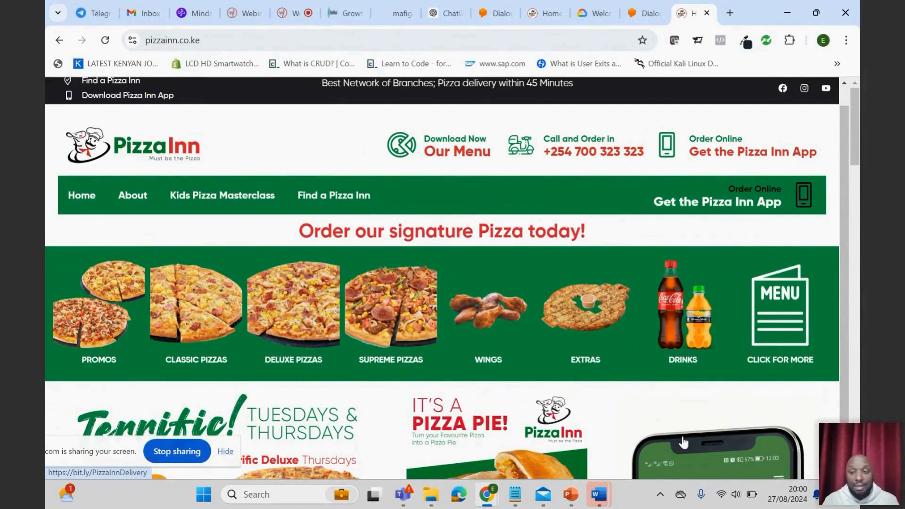
scroll(774, 376, up, 1)
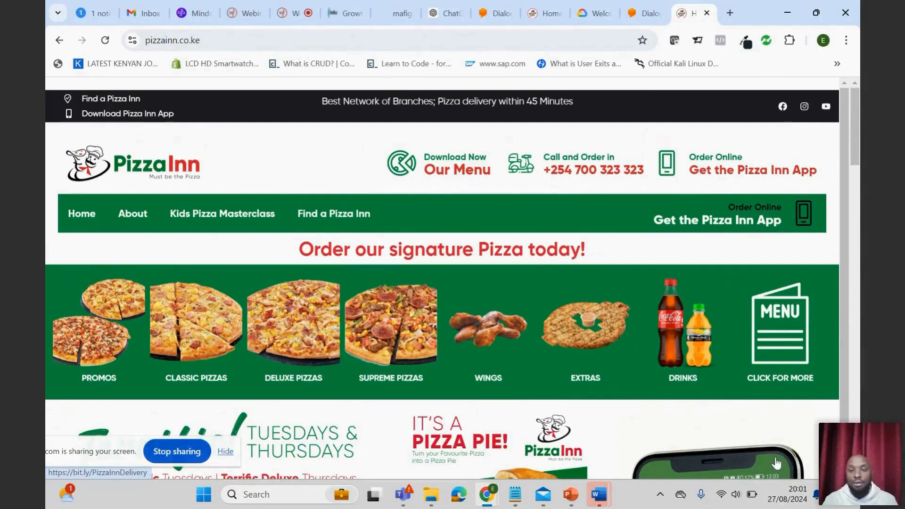
- Return to the earlier Dialogflow tab and save its open Ordering Pizza intent instead of leaving it unsaved
click(493, 12)
scroll(481, 332, down, 3)
scroll(263, 331, up, 3)
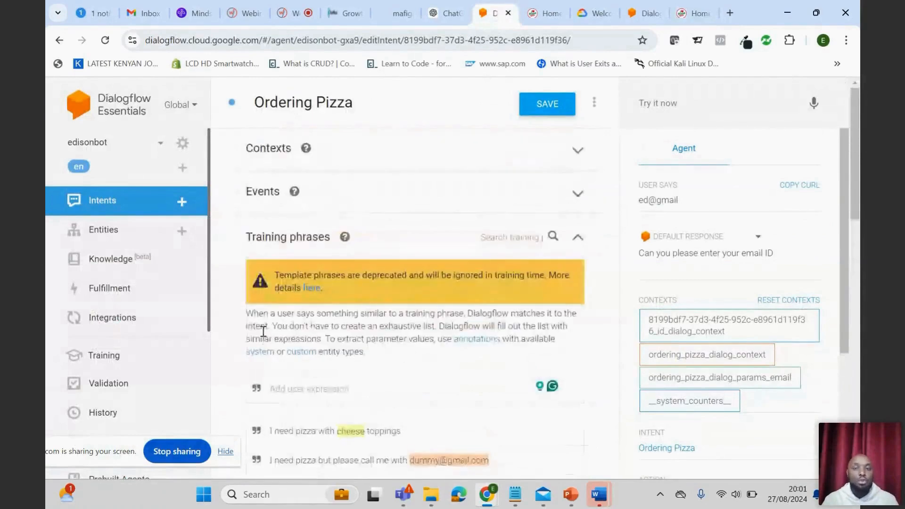
click(110, 325)
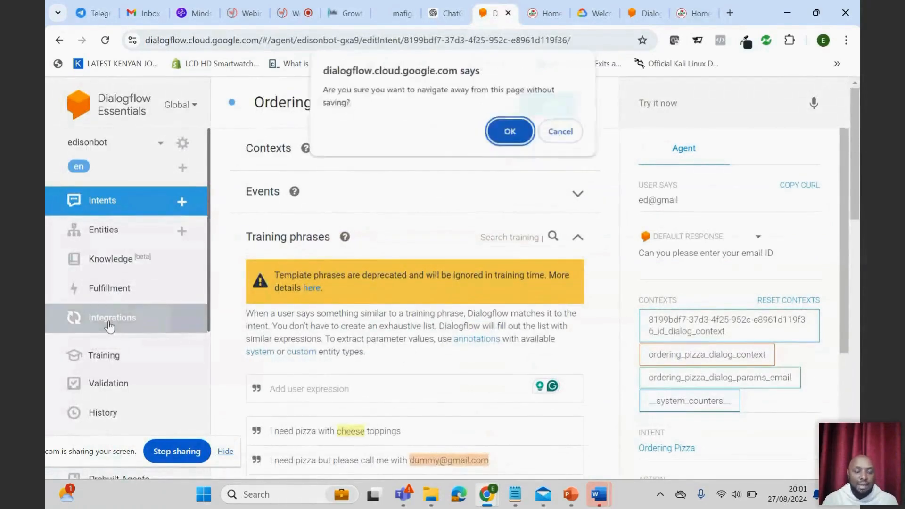
click(561, 134)
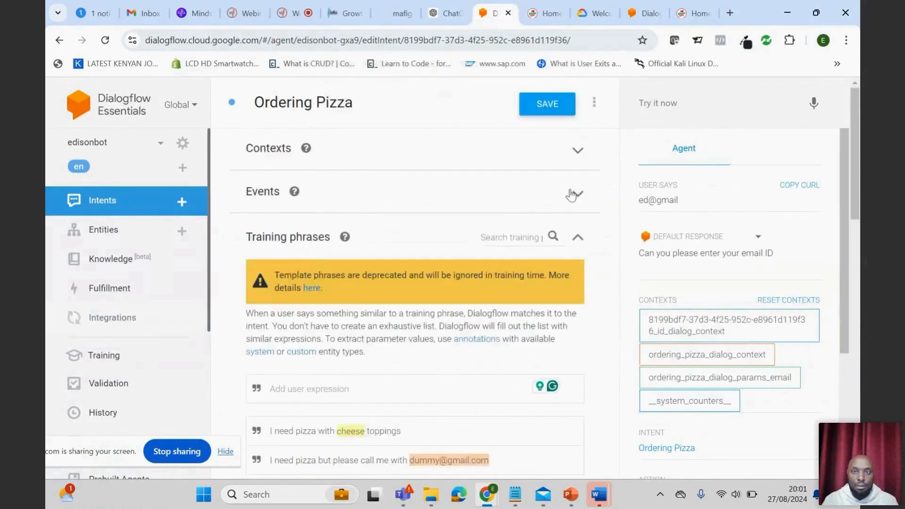
click(549, 105)
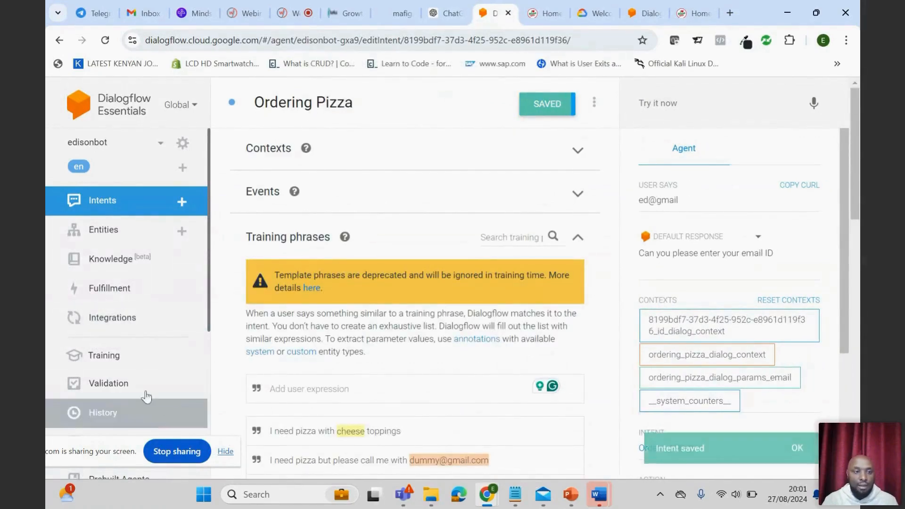
- Open the Web Demo integration among the agent's text-based integrations
click(122, 322)
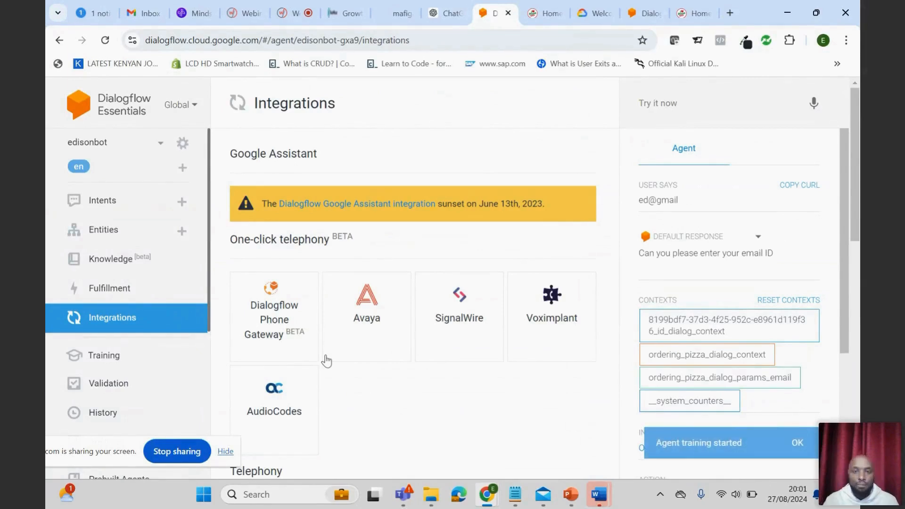
scroll(463, 391, down, 3)
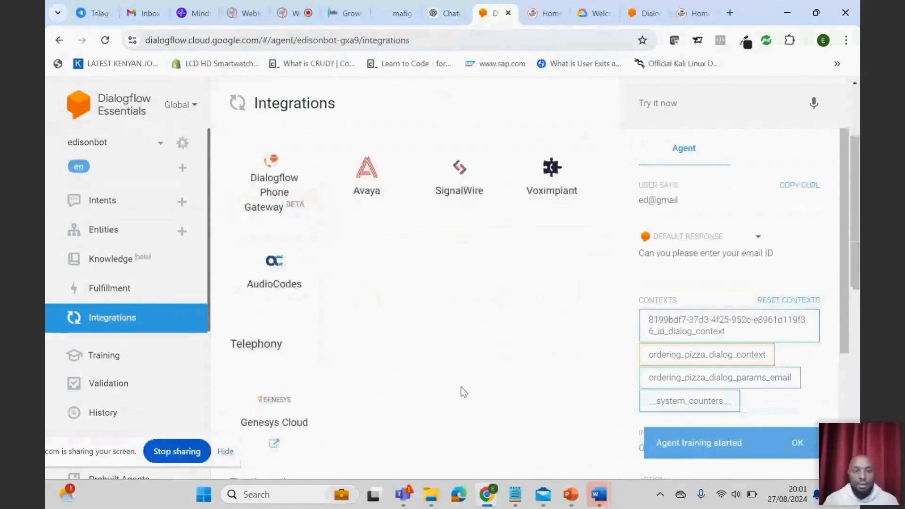
scroll(462, 389, down, 1)
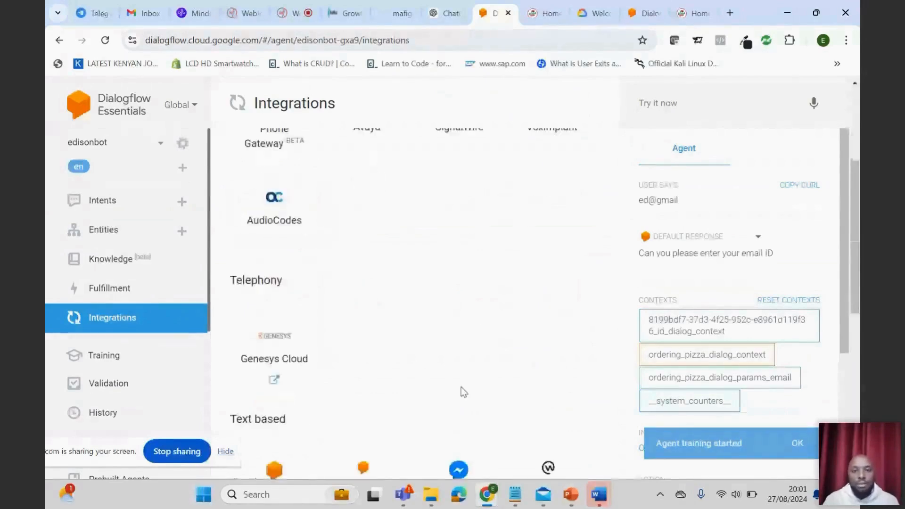
scroll(462, 389, down, 4)
click(274, 228)
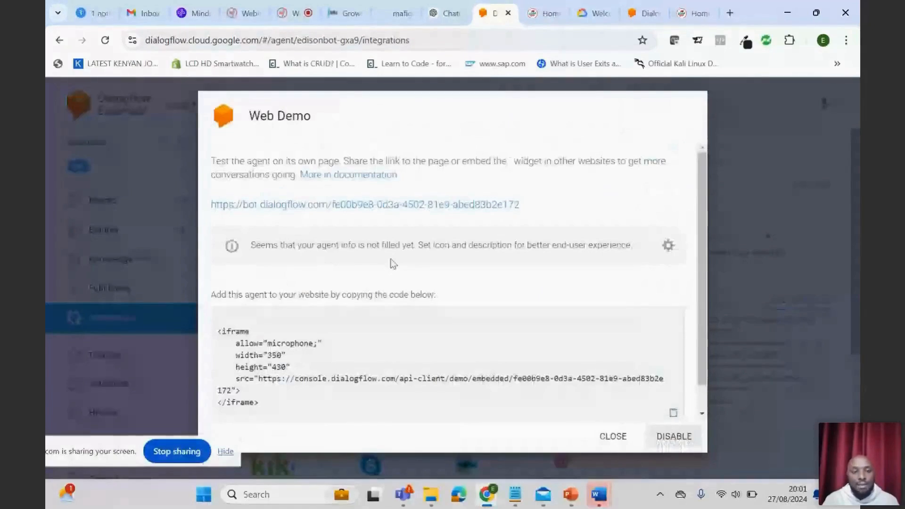
- Select the Web Demo iframe embed code, view the Pizza Inn site as an example host page, and return to the integration
scroll(283, 390, down, 1)
drag(282, 390, 217, 304)
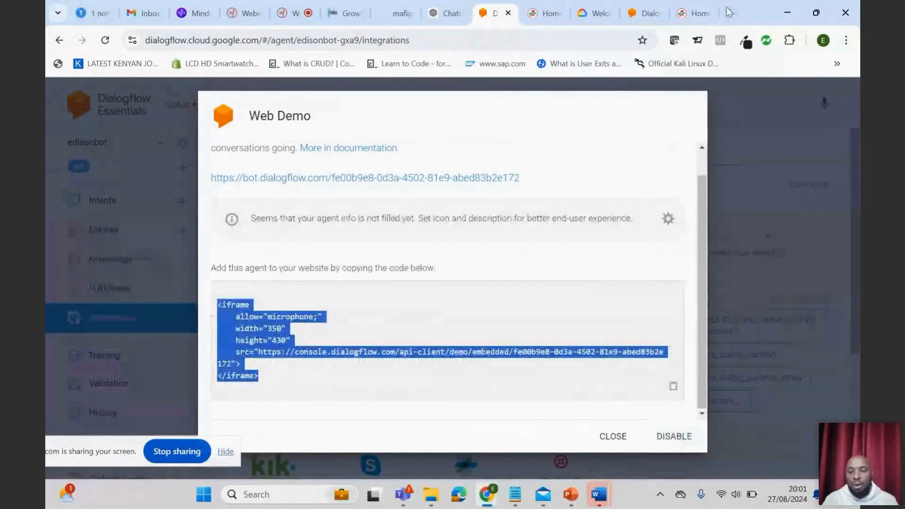
click(697, 13)
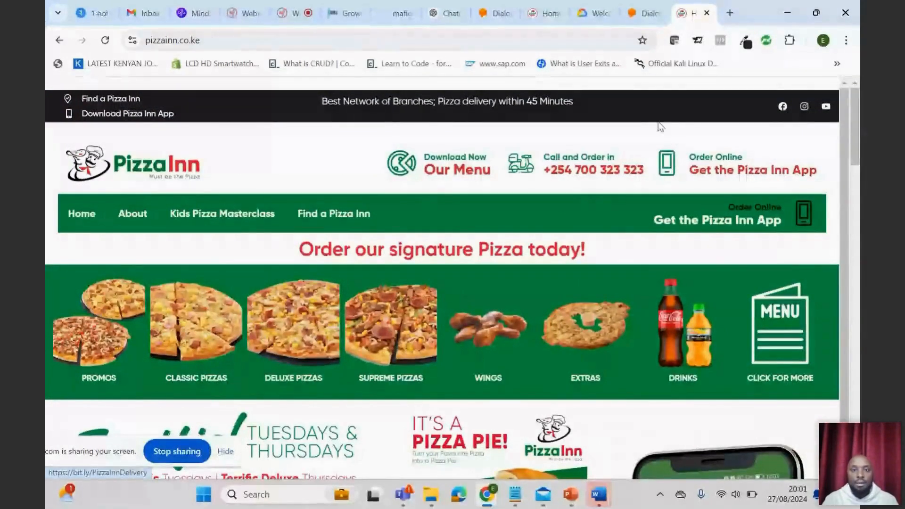
click(645, 13)
click(496, 13)
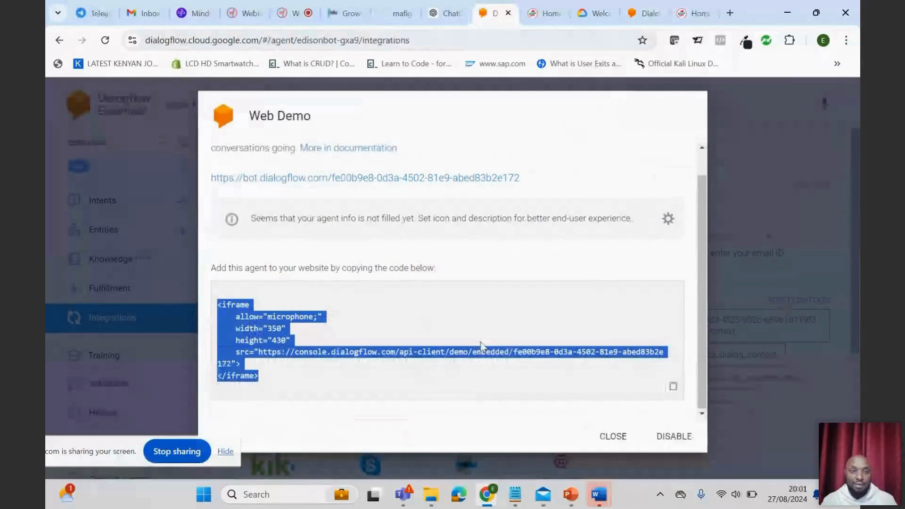
- Preview the bot's public demo page through its Web Demo link, and close both the page and the Web Demo dialog
click(355, 179)
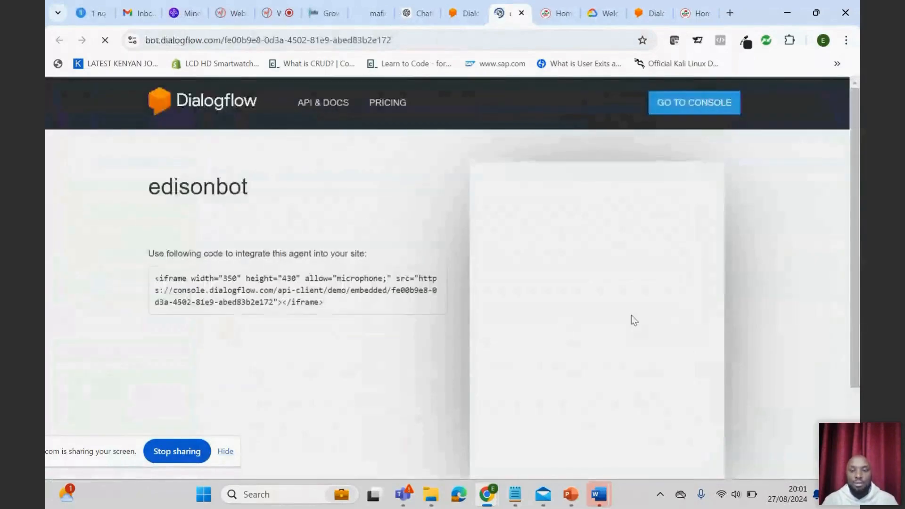
scroll(836, 271, down, 2)
scroll(836, 279, up, 2)
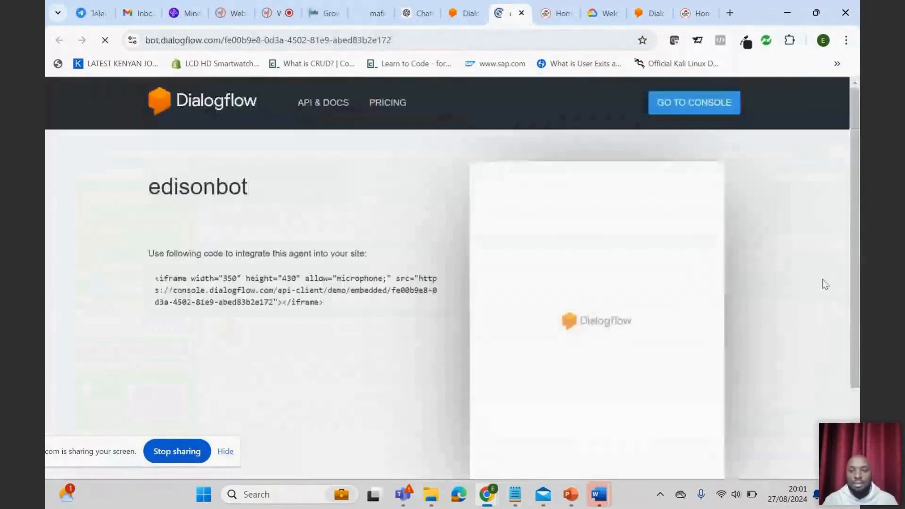
scroll(825, 284, down, 3)
scroll(804, 307, up, 3)
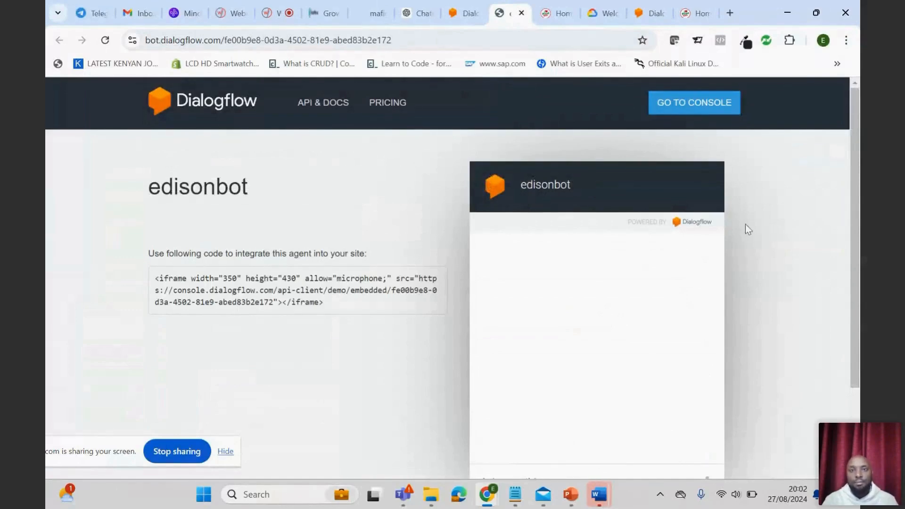
click(522, 13)
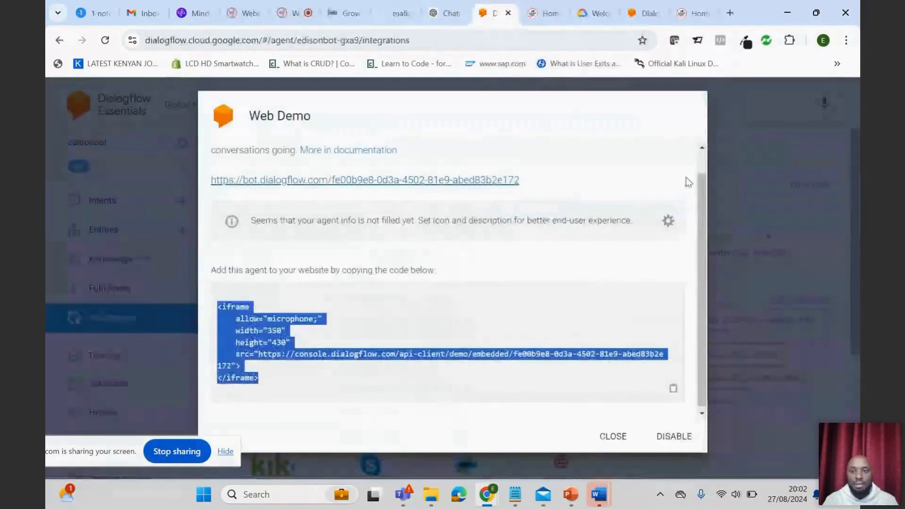
scroll(686, 176, up, 1)
click(612, 435)
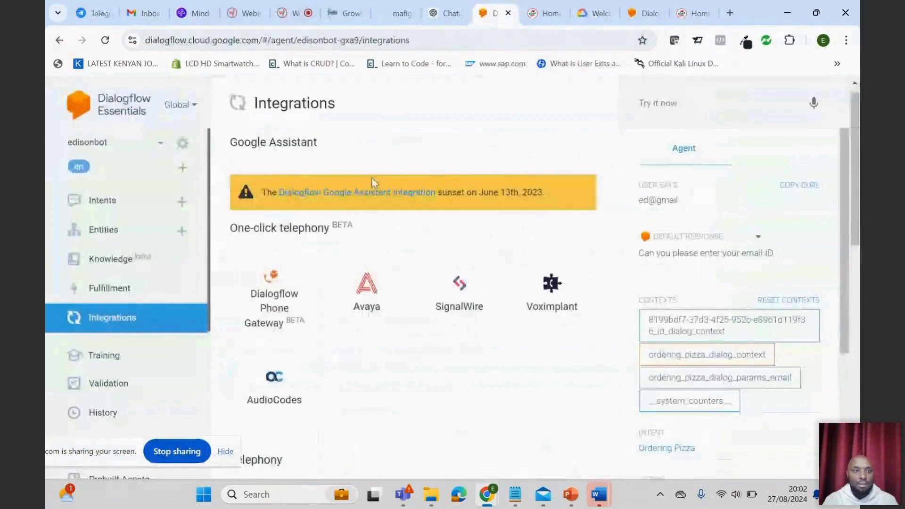
- Rename the edisonbot agent to 30MasterClassAI in its settings and save the change
click(159, 147)
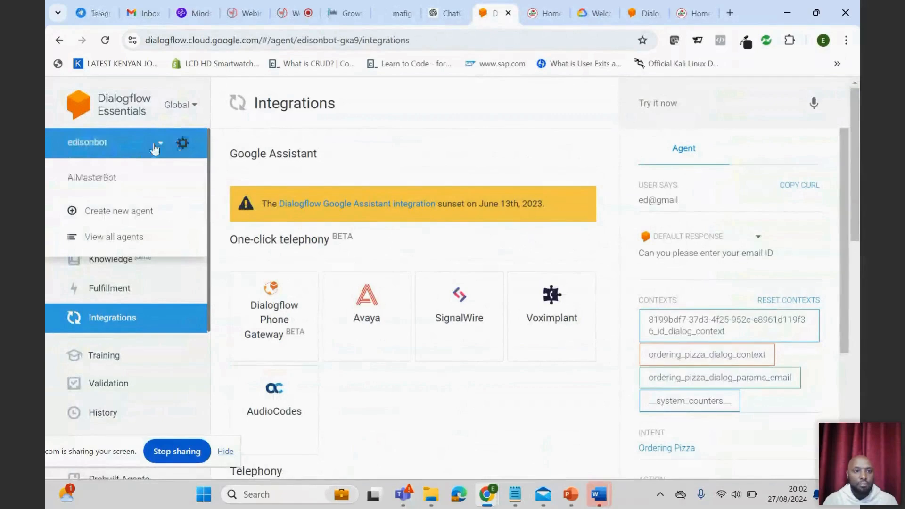
click(101, 149)
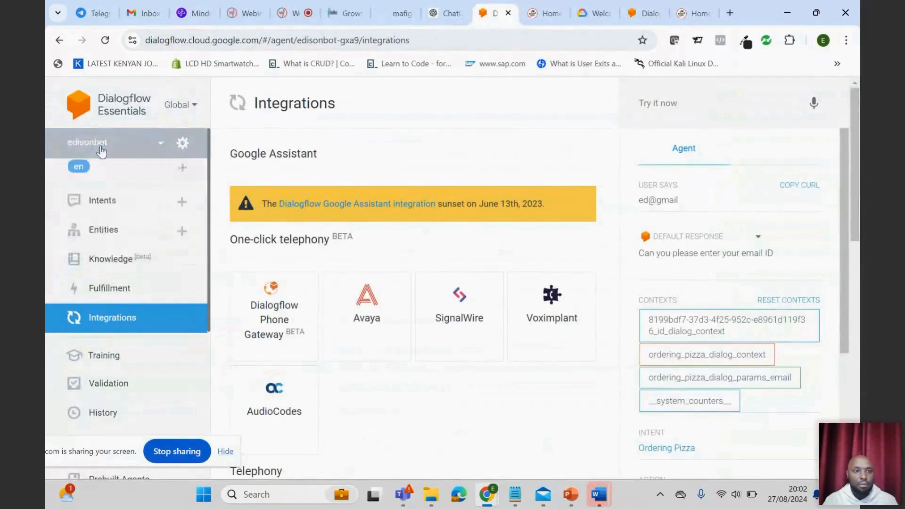
click(183, 144)
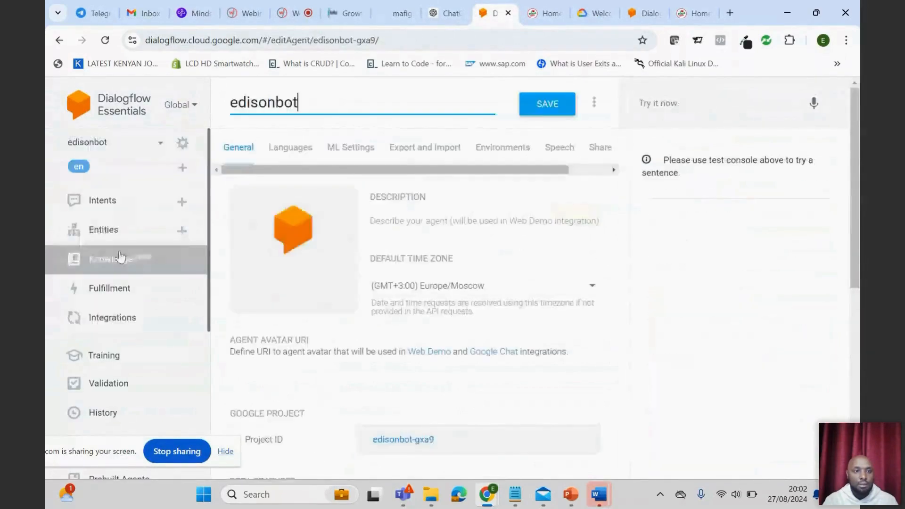
drag(315, 104, 191, 105)
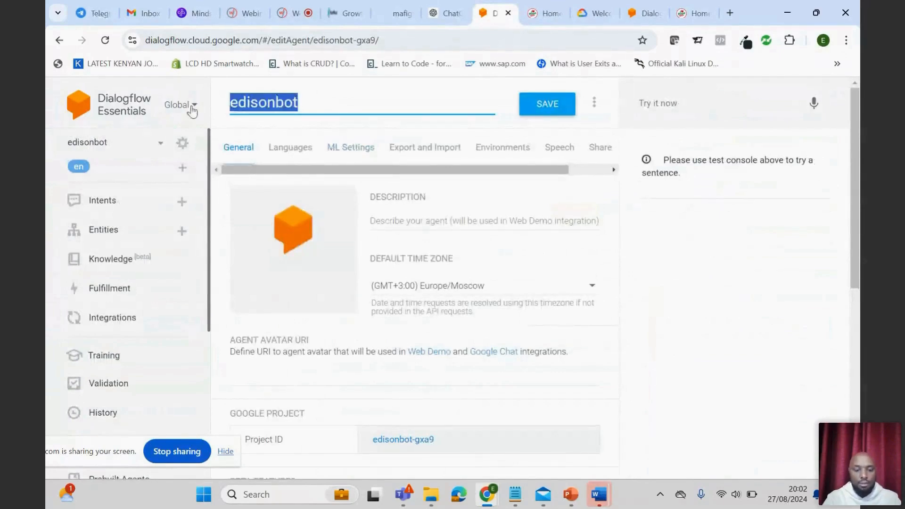
text(30MasterClas)
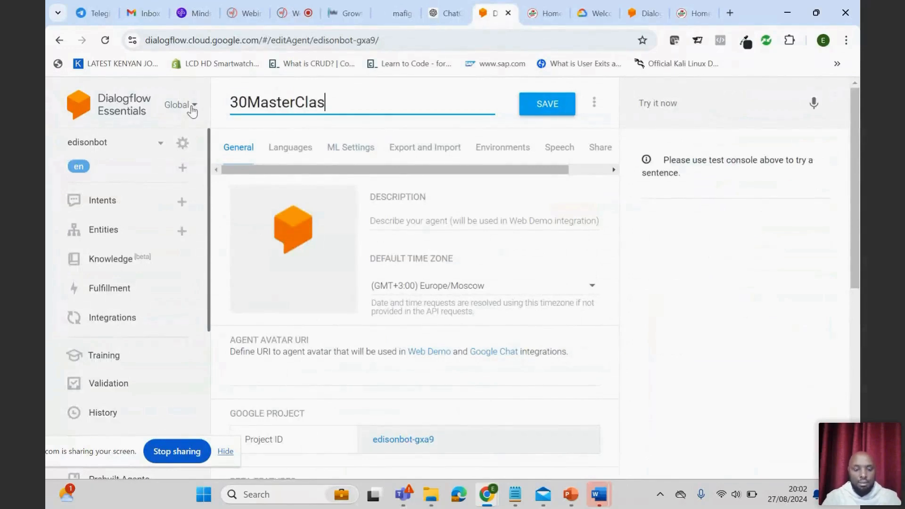
text(sAI)
click(545, 105)
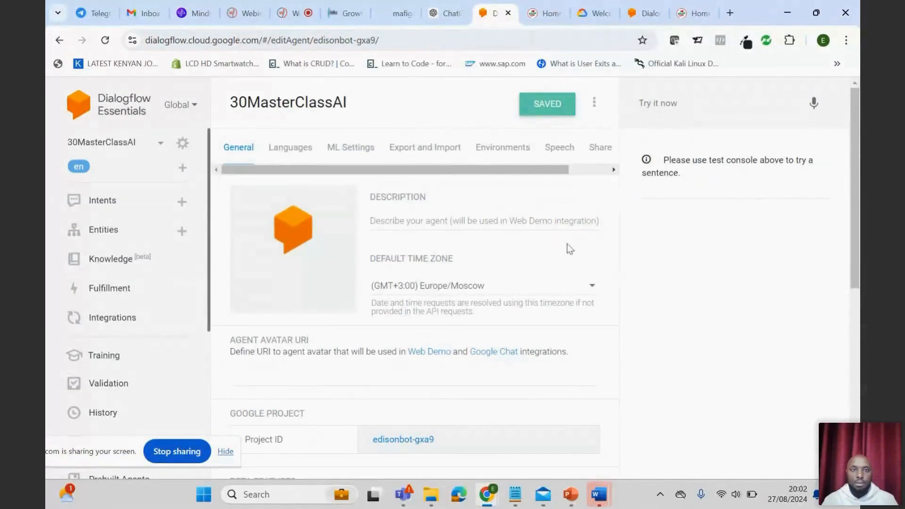
- Return to the agent's integrations, open Web Demo, and launch the bot's public demo page from its link
scroll(567, 244, down, 3)
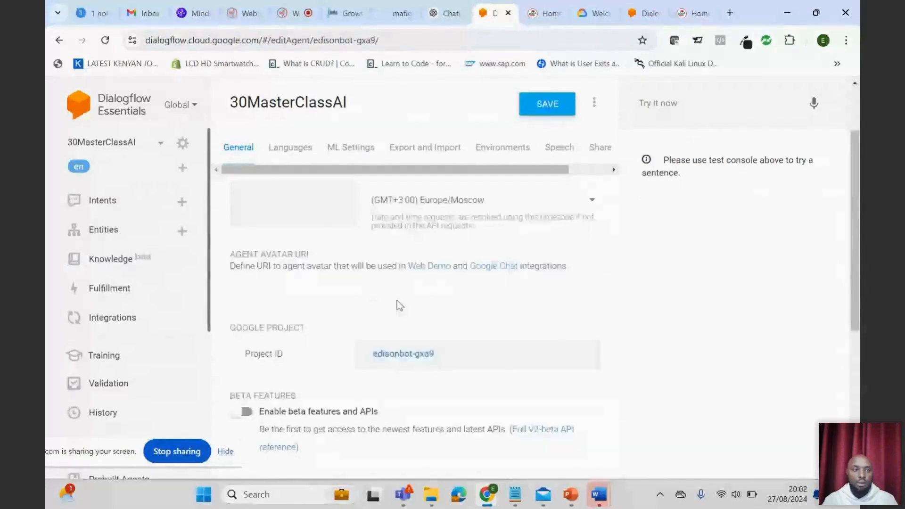
click(198, 317)
scroll(344, 382, down, 8)
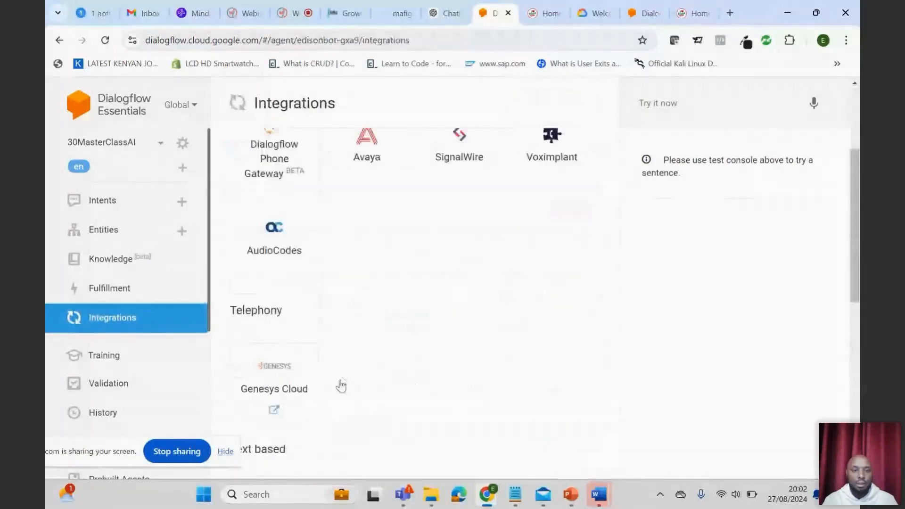
click(283, 295)
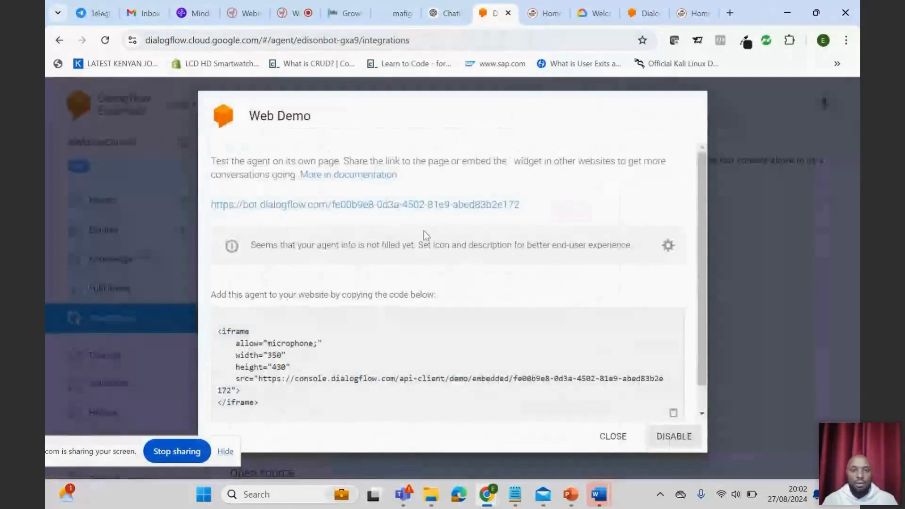
click(424, 204)
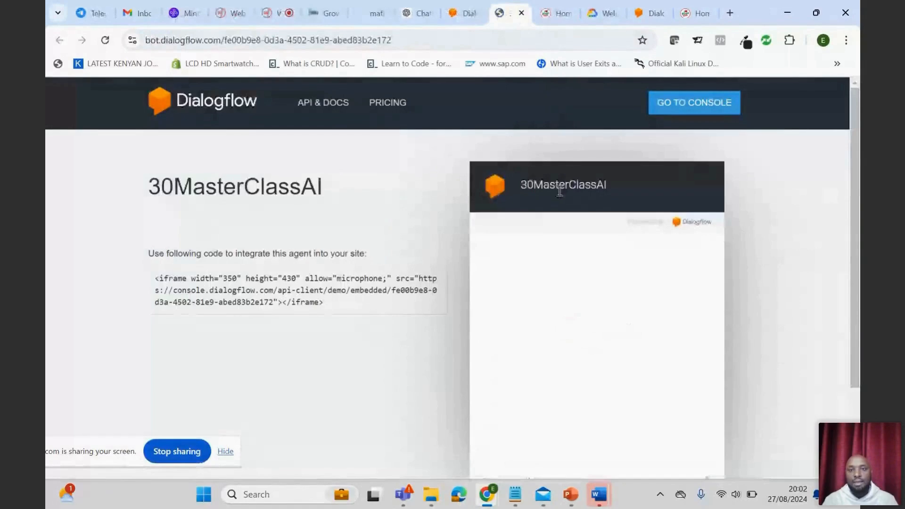
- Start a test chat on the demo page by sending "hi" followed by "i need pizza"
scroll(627, 367, down, 1)
scroll(621, 372, down, 1)
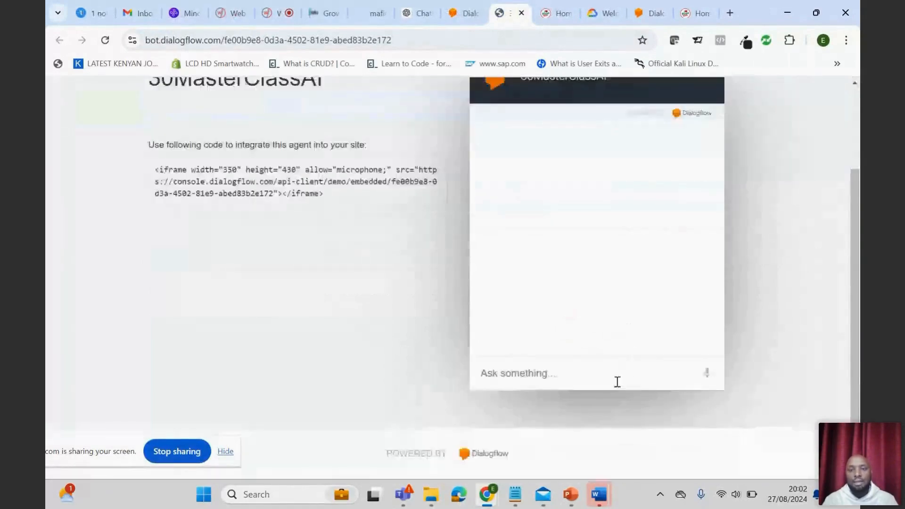
click(529, 375)
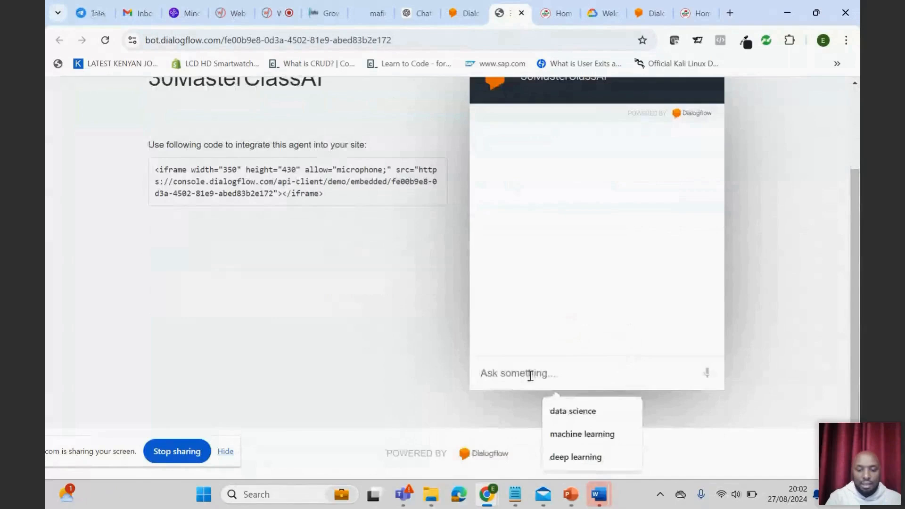
text(hi)
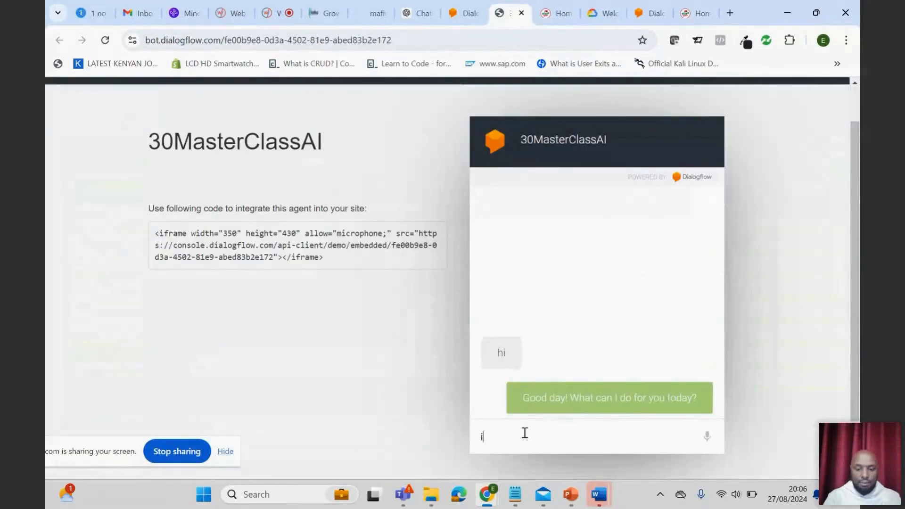
text(i need pizza)
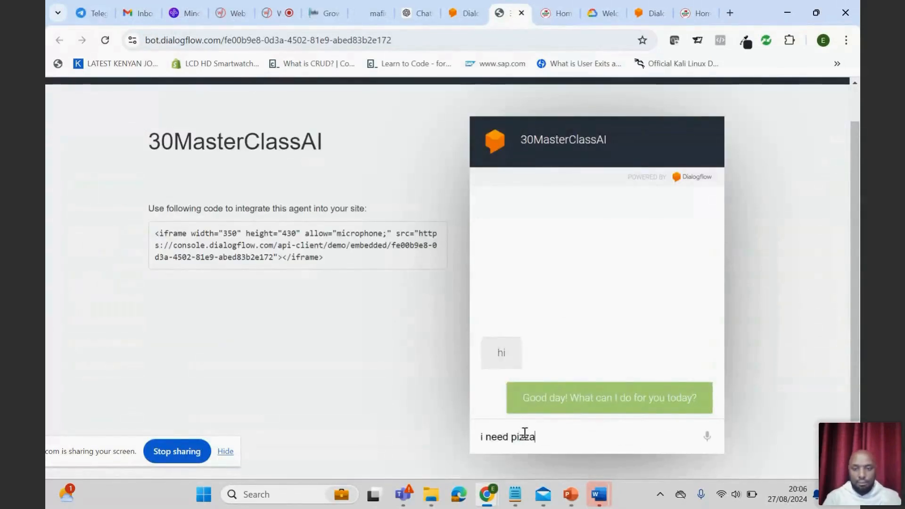
key(Return)
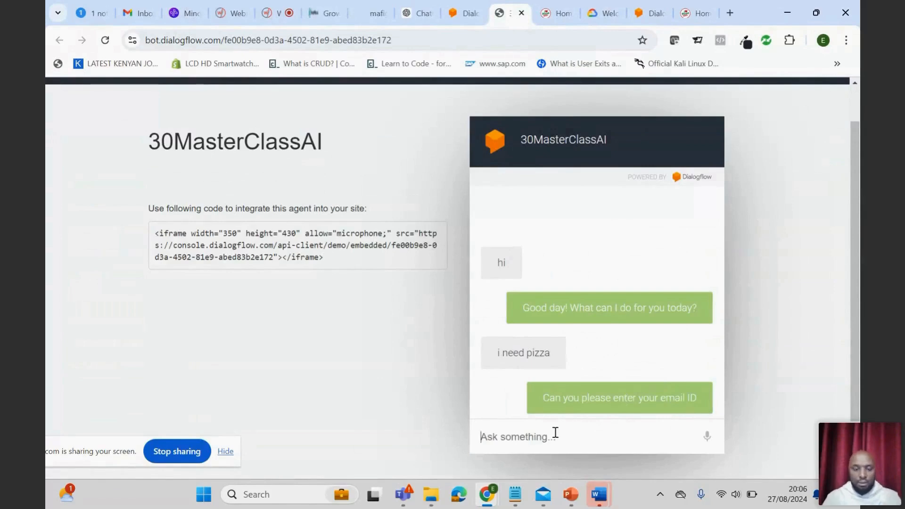
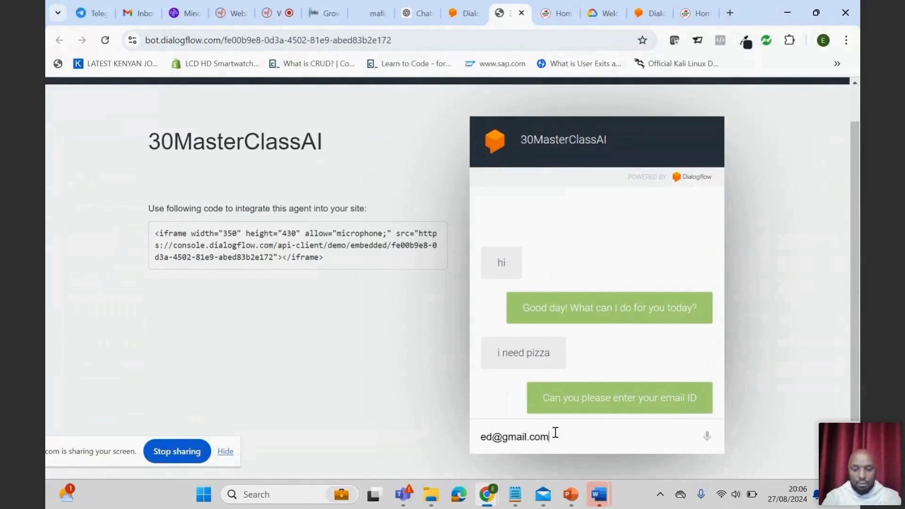
- Complete the pizza order in the chat by sending the customer's email address and "cheese", and review the conversation
key(Return)
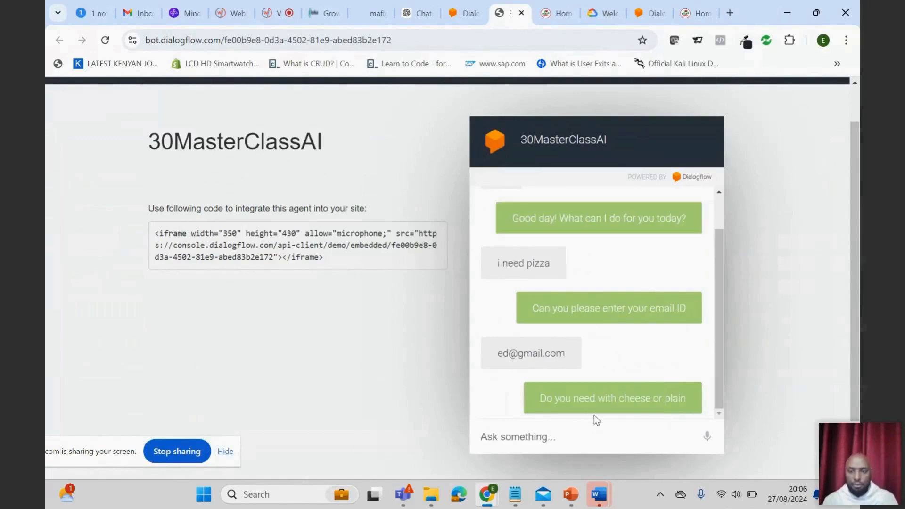
text(cheese)
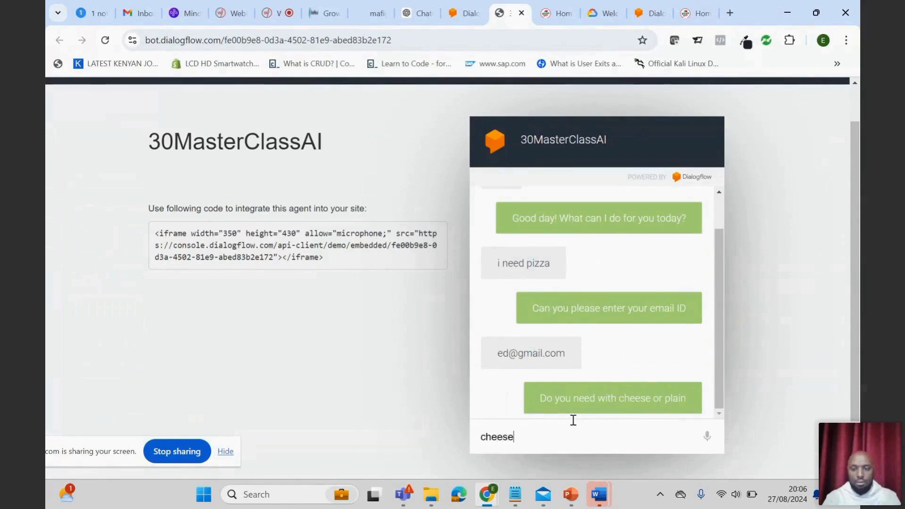
key(Return)
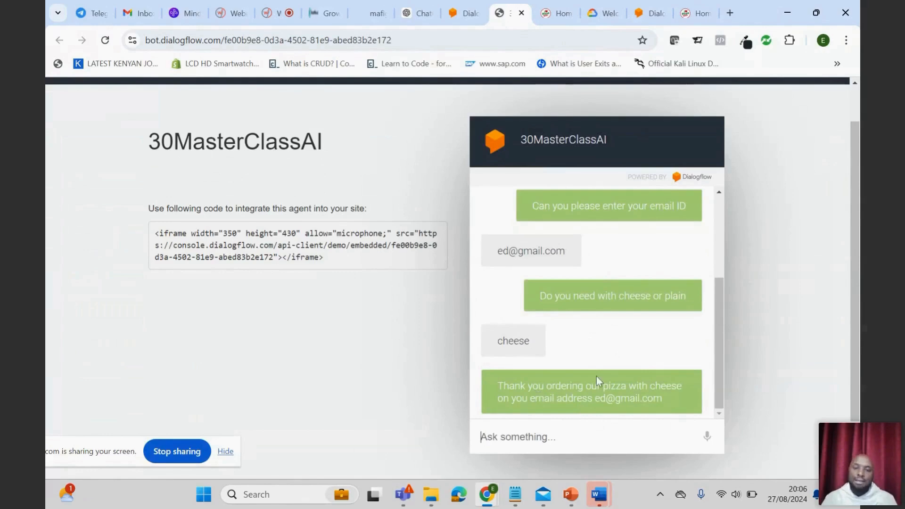
scroll(597, 376, down, 1)
scroll(599, 374, up, 2)
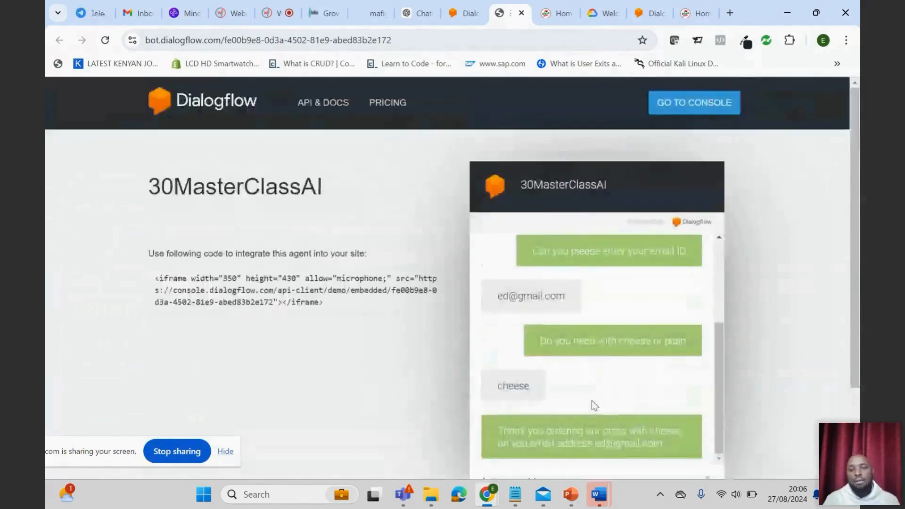
scroll(592, 400, down, 2)
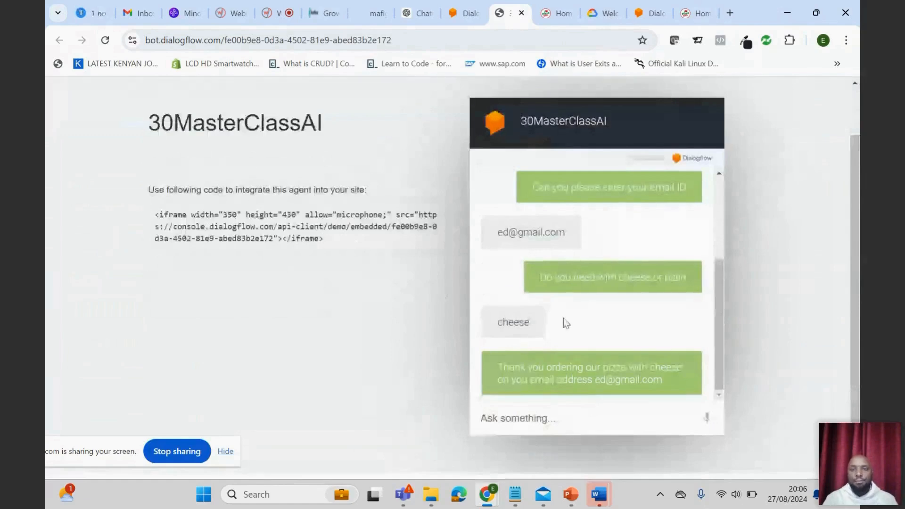